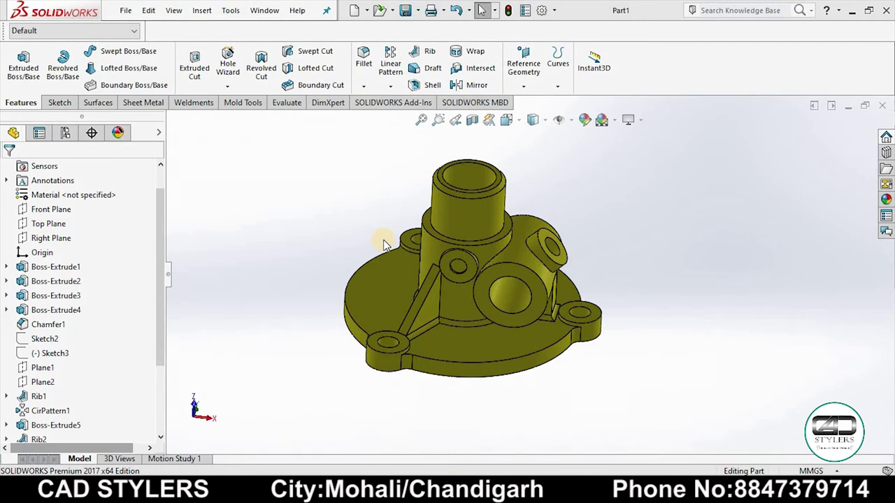
Step: Inspect the finished flange from several angles, then bring up the Exercise -15 drawing
mouse_move(656, 253)
middle_down()
mouse_move(671, 228)
mouse_move(542, 303)
middle_up()
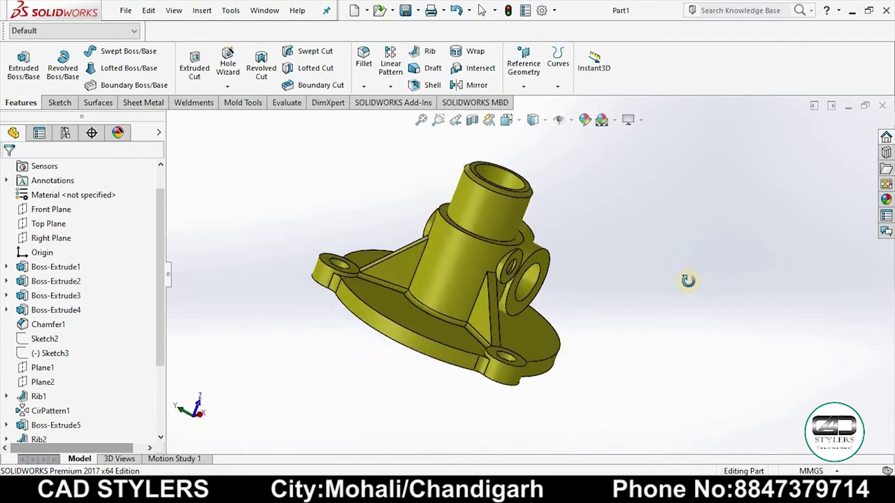
key(ctrl+7)
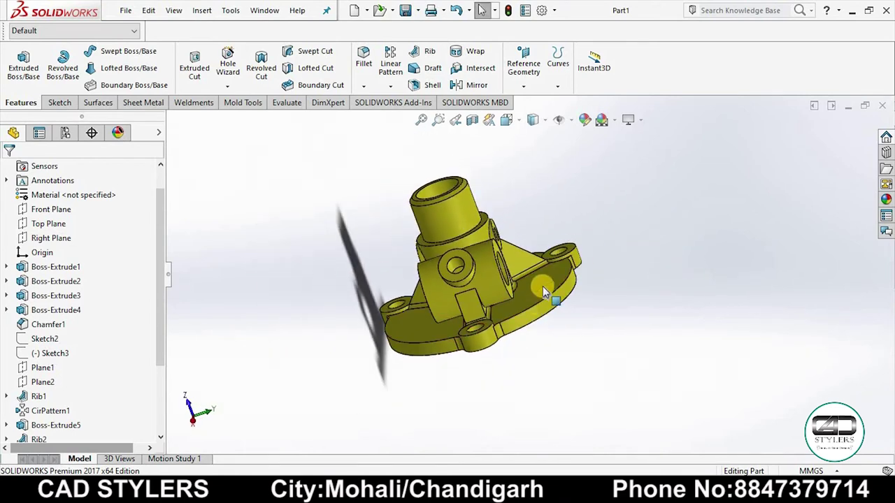
scroll(517, 303, down, 2)
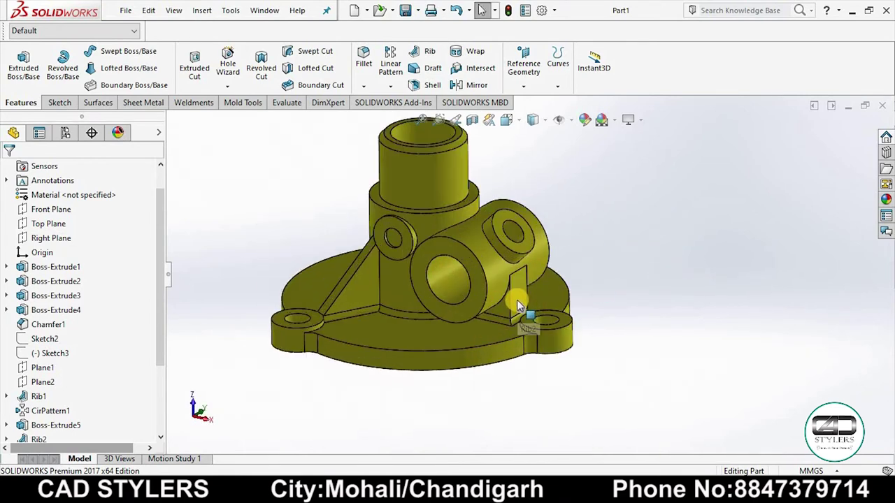
mouse_move(517, 300)
middle_down()
mouse_move(359, 290)
mouse_move(311, 228)
mouse_move(421, 290)
middle_up()
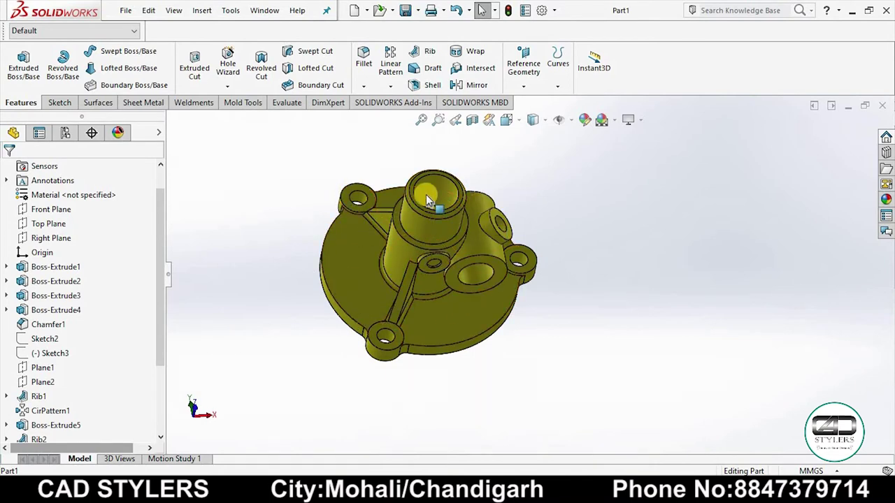
scroll(479, 267, down, 3)
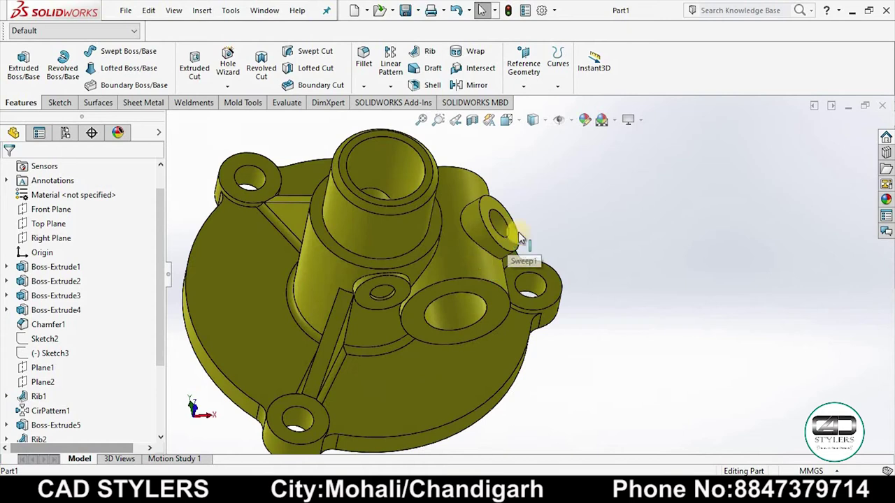
scroll(517, 260, up, 3)
middle_drag(599, 274, 599, 266)
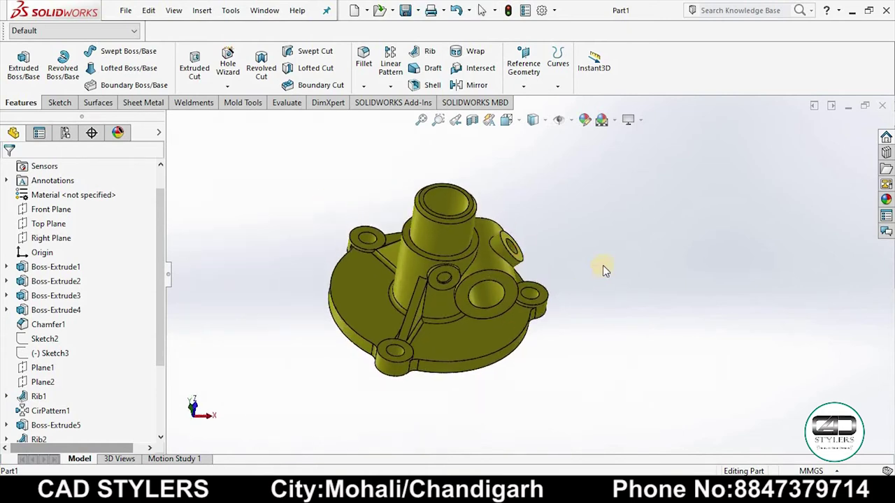
mouse_move(663, 465)
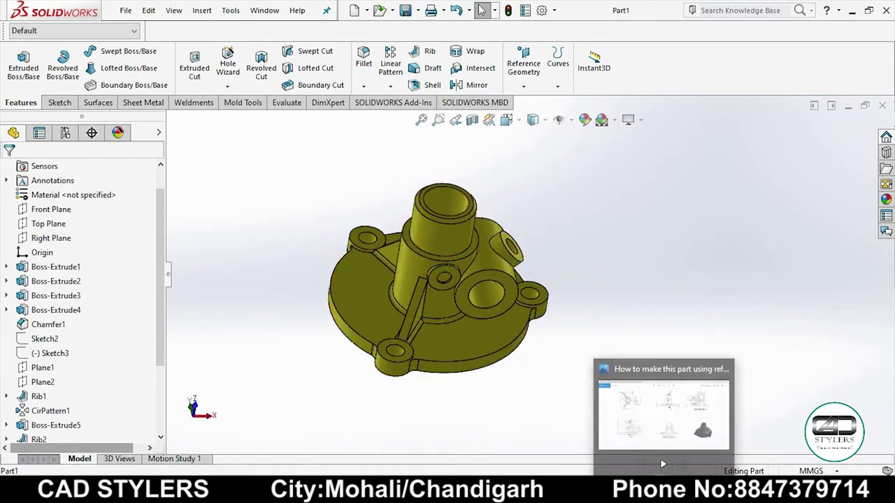
click(664, 416)
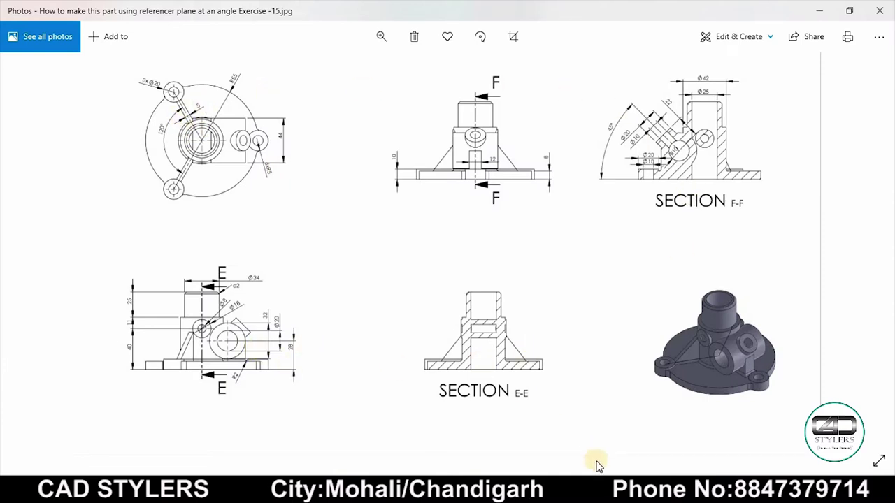
Step: Switch from the drawing back to the finished flange model in SOLIDWORKS
click(606, 412)
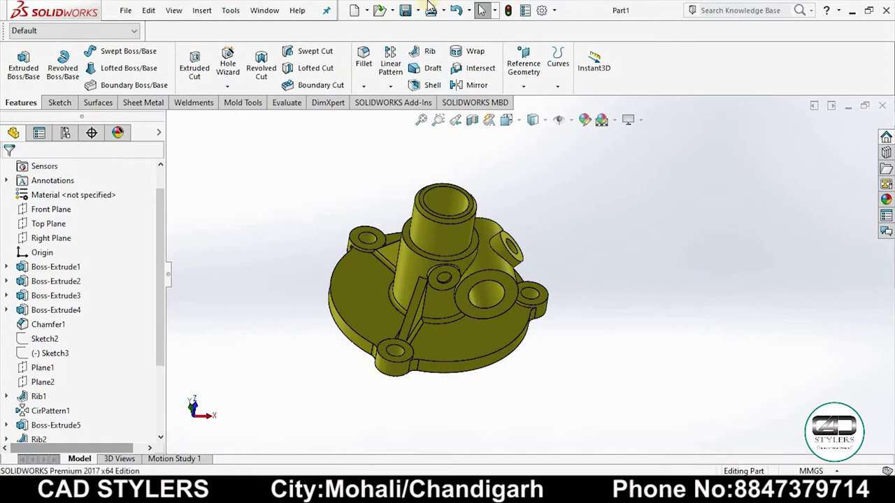
Step: Create a new part and start a sketch on the Front Plane
key(ctrl+n)
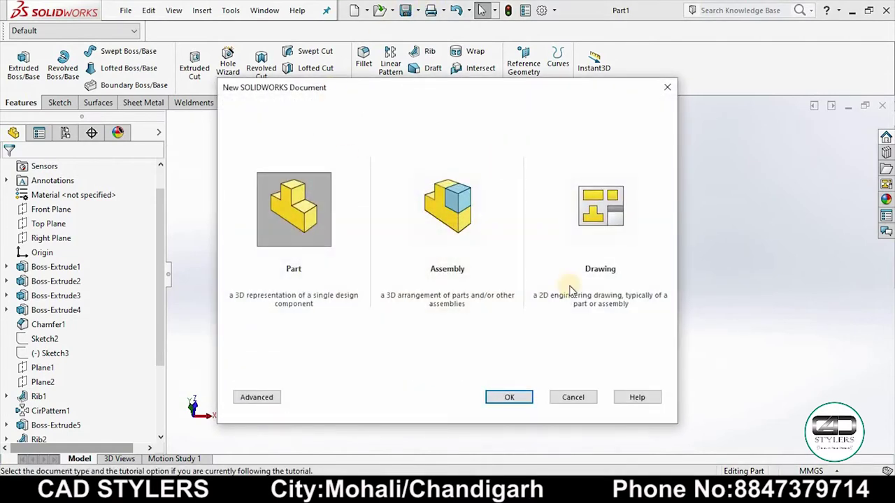
click(509, 397)
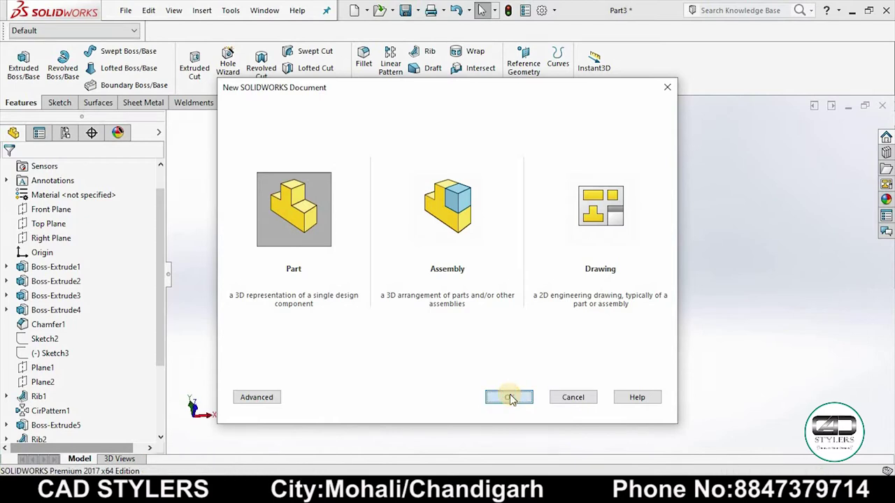
click(49, 238)
click(65, 229)
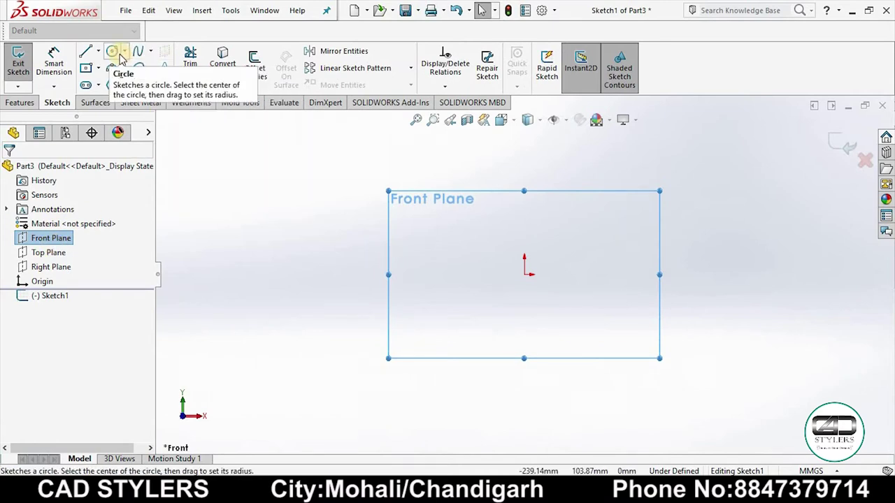
Step: Sketch a circle centred on the origin, then return to the reference drawing
click(527, 278)
key(c)
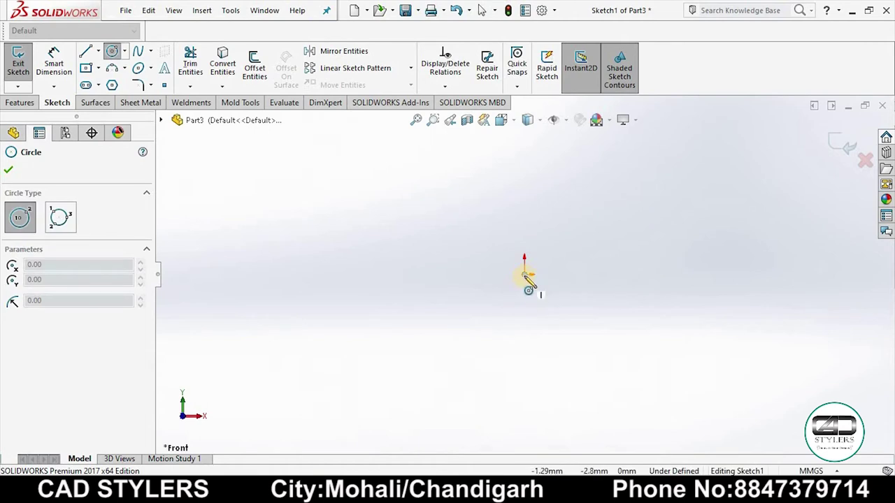
click(526, 276)
click(565, 191)
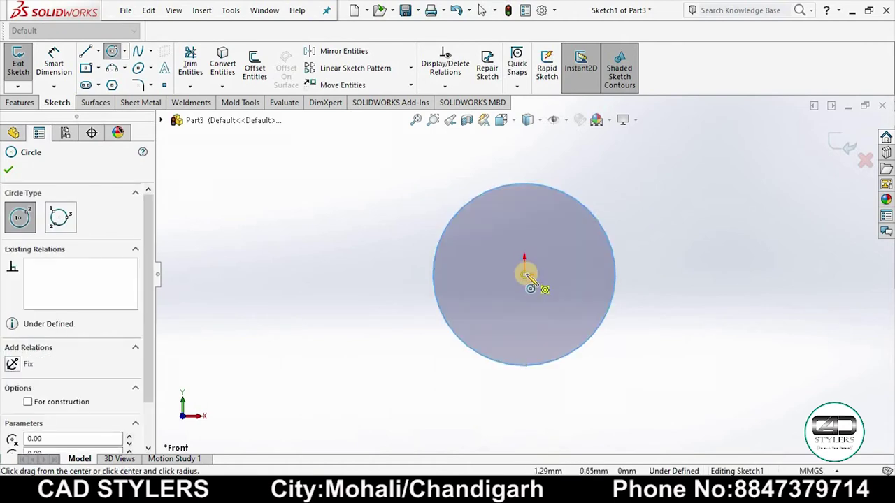
key(alt+Tab)
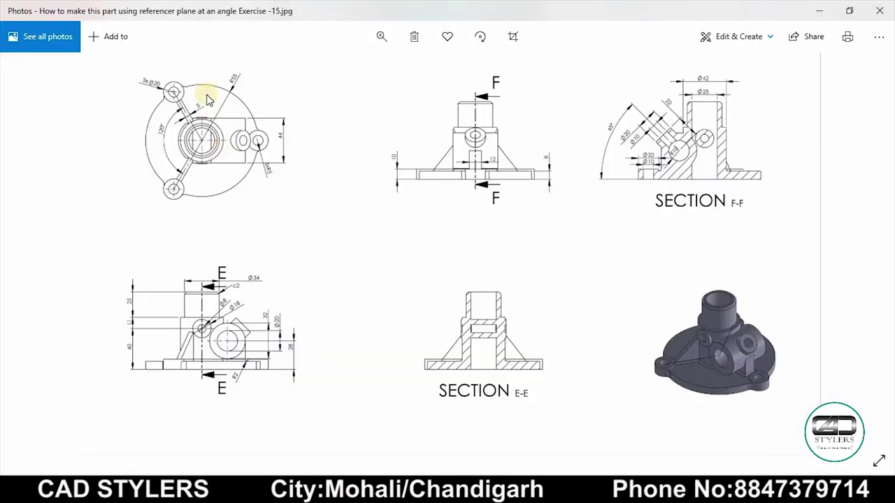
Step: Zoom into the drawing's top and front view dimensions, then return to the circle sketch
double_click(207, 96)
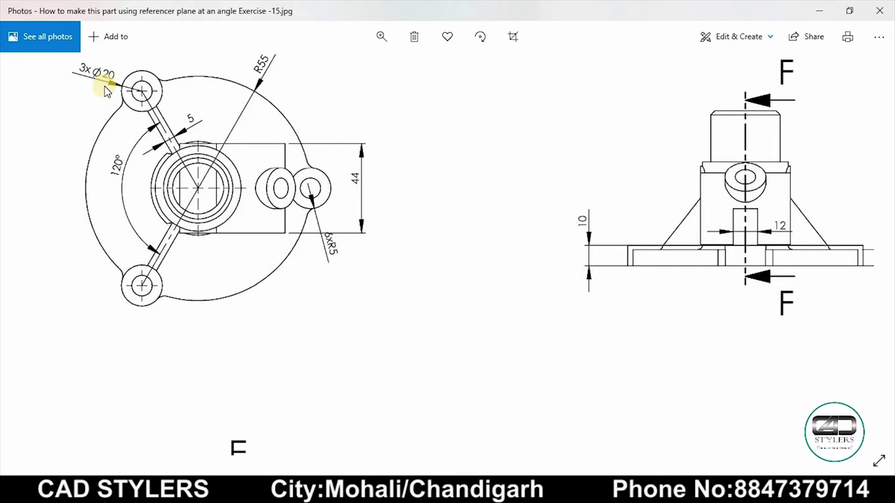
scroll(451, 314, right, 3)
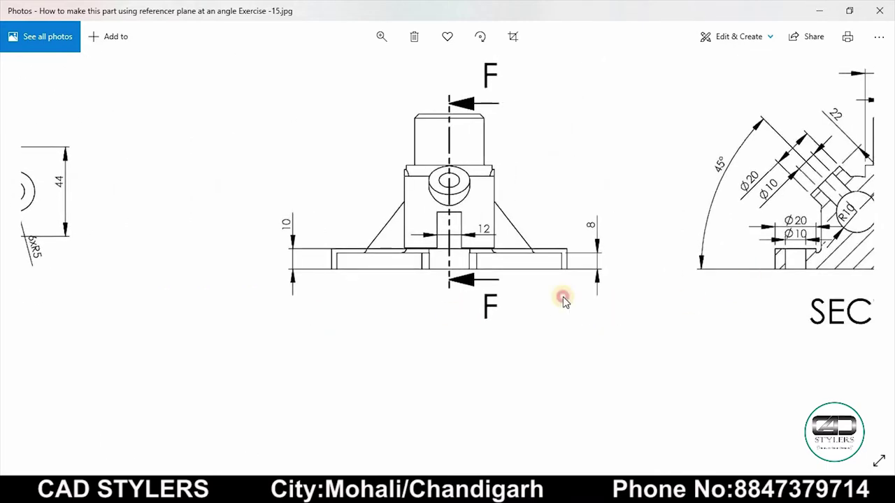
scroll(564, 295, right, 2)
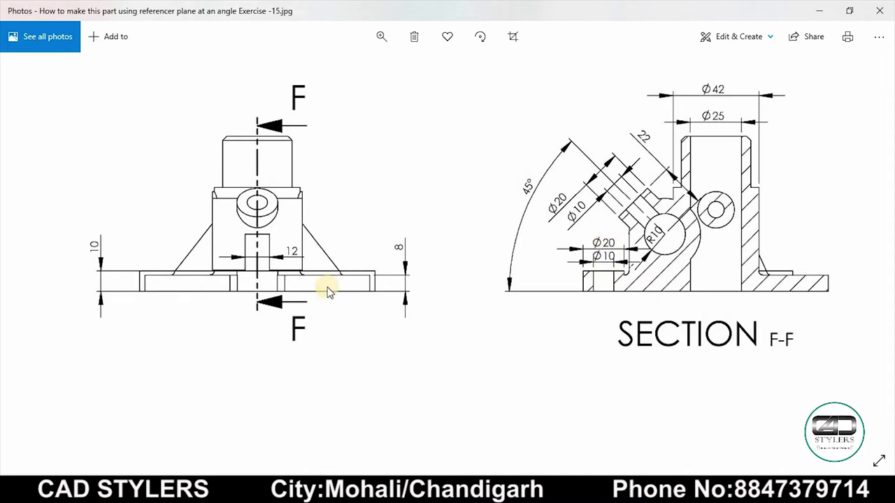
scroll(329, 290, left, 2)
scroll(260, 248, left, 3)
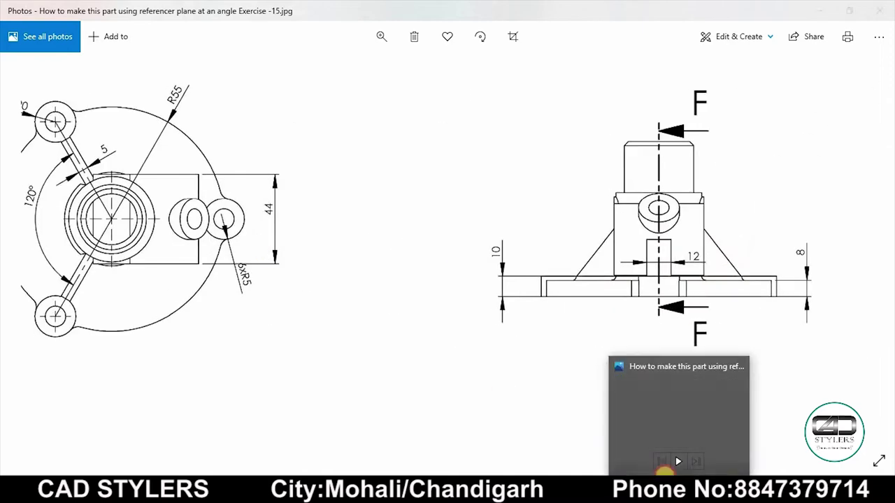
click(679, 486)
Step: Reopen the sketch and dimension the big circle to Ø110 (55*2)
click(32, 65)
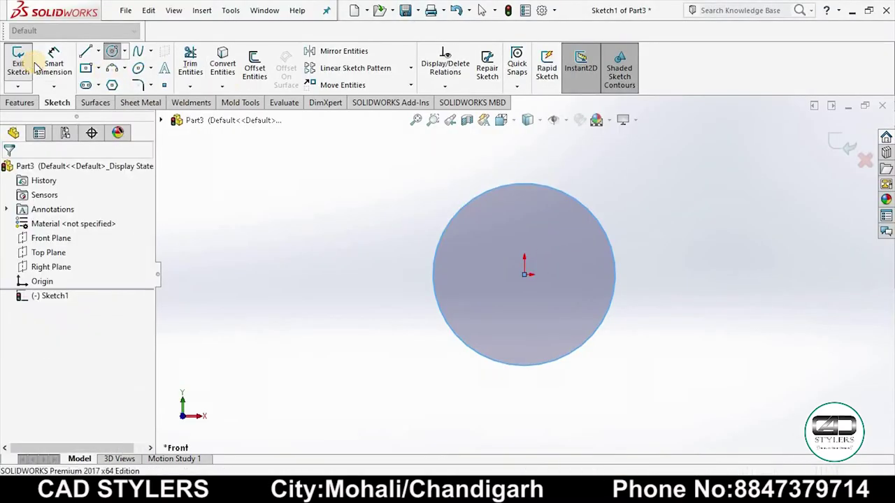
right_click(49, 296)
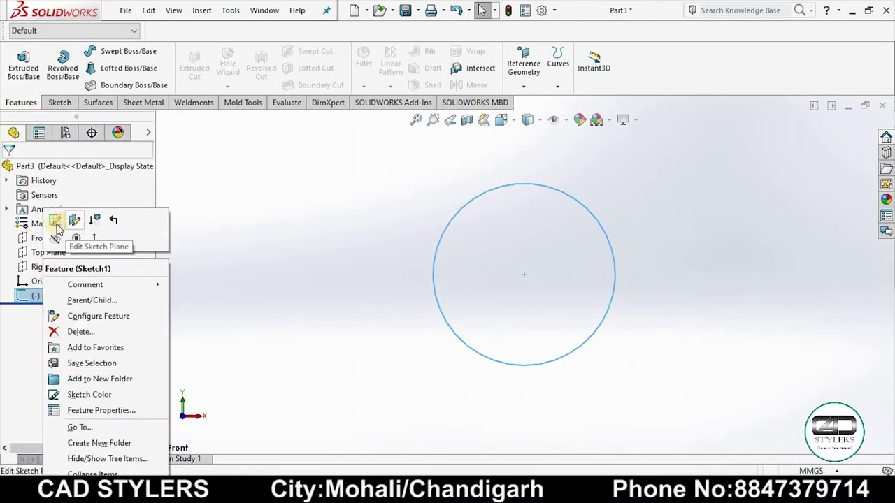
click(62, 219)
click(54, 66)
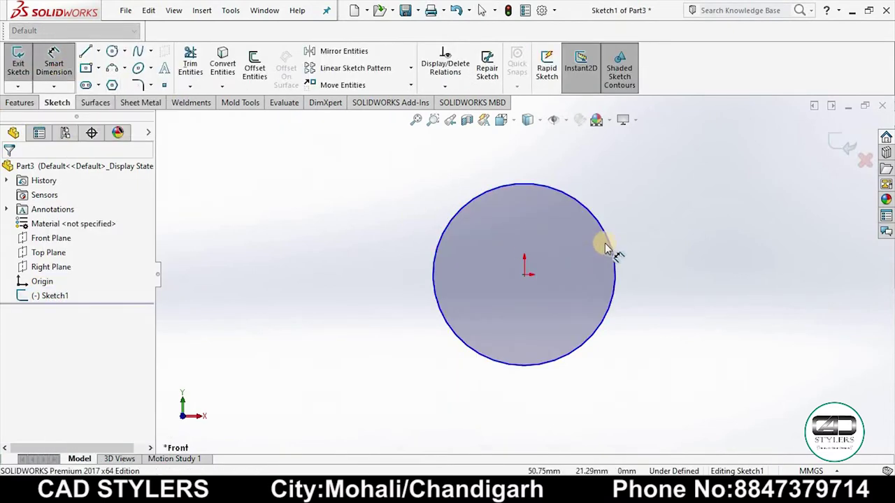
click(609, 246)
click(646, 216)
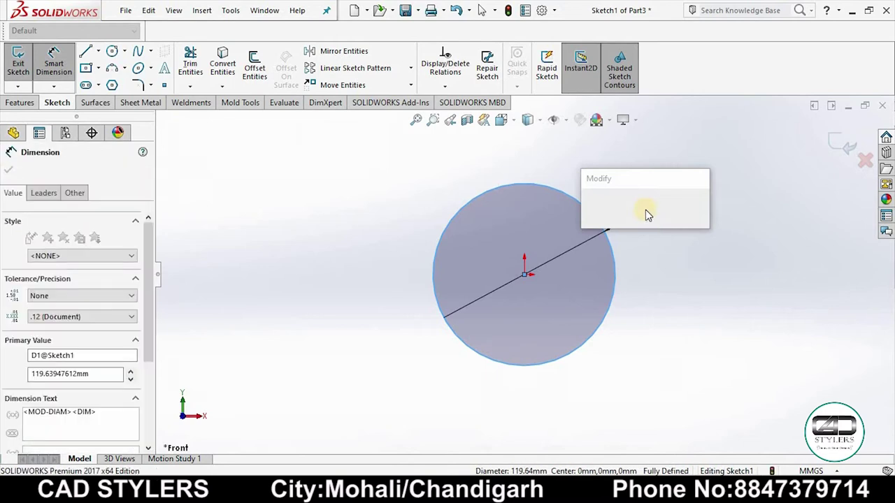
text(55*)
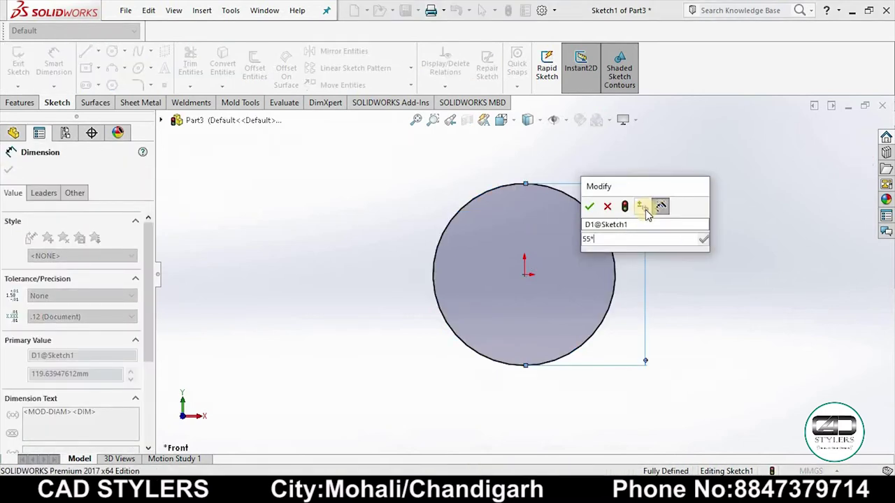
text(2)
key(Return)
drag(638, 216, 657, 256)
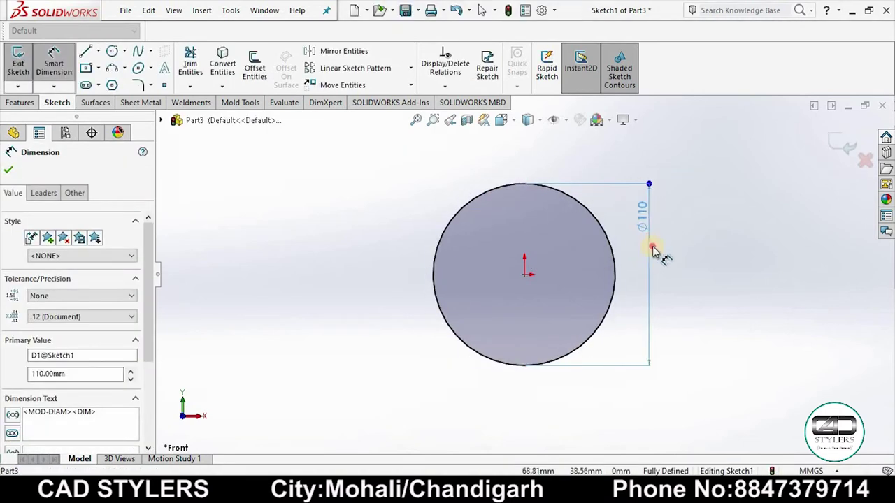
Step: Add a Ø20 circle centred on the big circle's edge
click(129, 55)
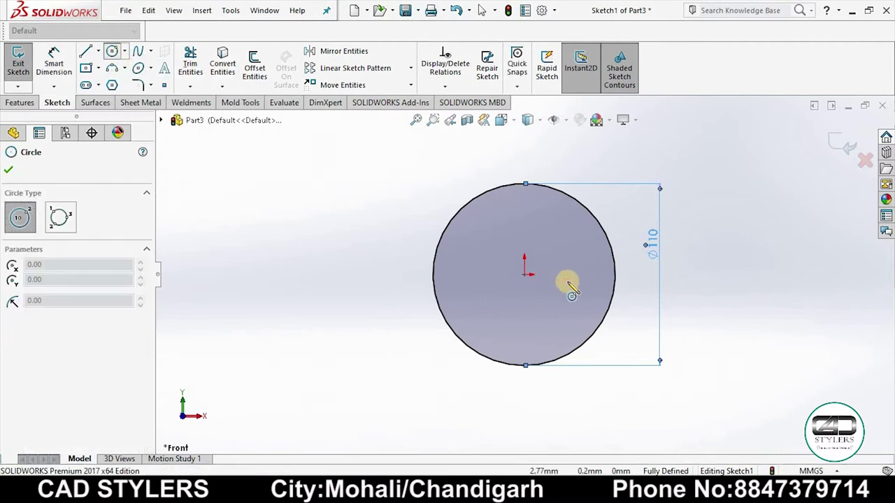
click(616, 275)
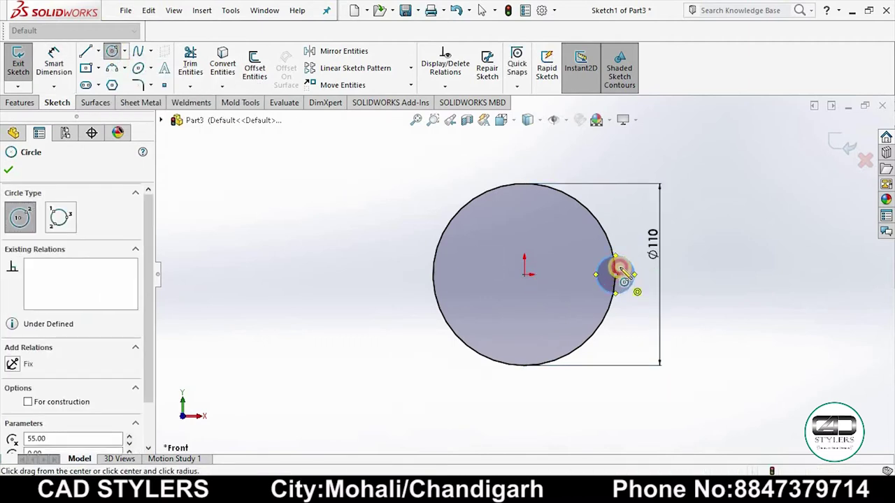
right_click(619, 263)
click(650, 275)
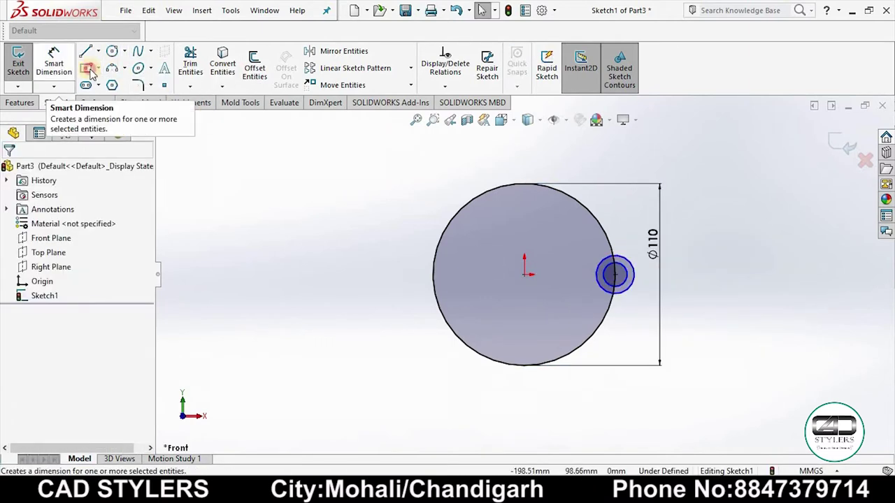
click(54, 63)
click(627, 261)
click(641, 226)
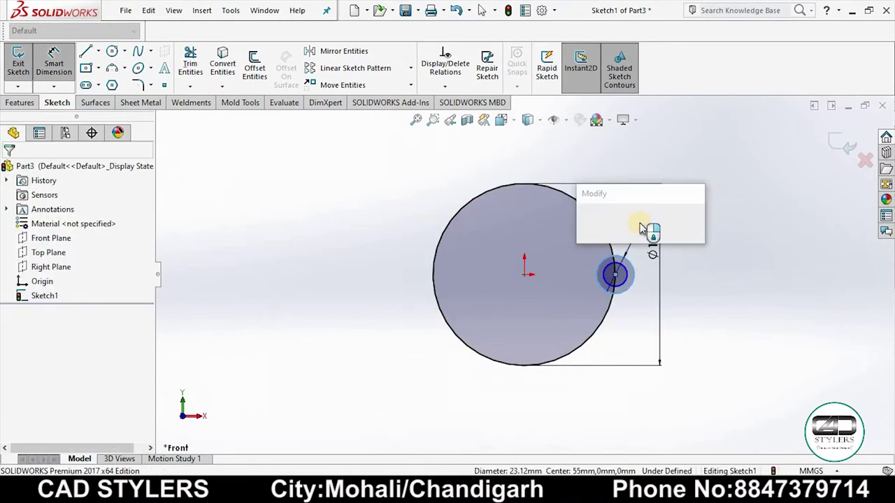
text(20)
key(Return)
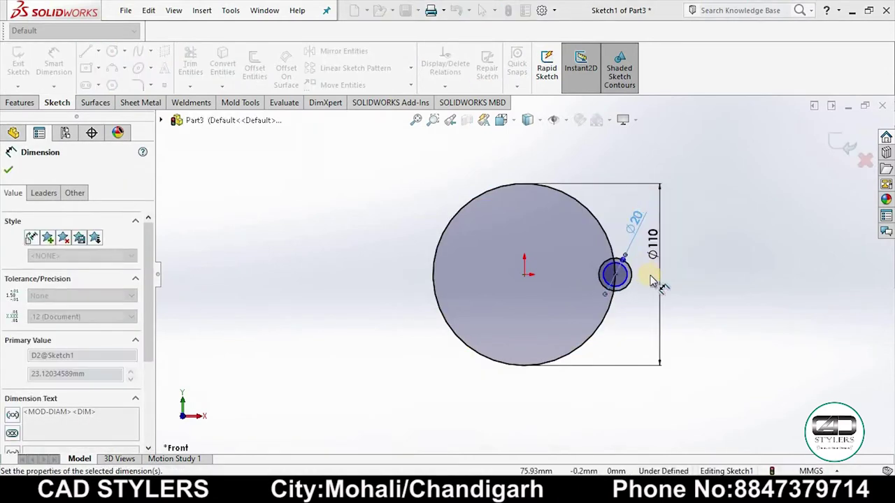
Step: Dimension the inner hole circle to Ø10
scroll(665, 279, up, 1)
click(615, 280)
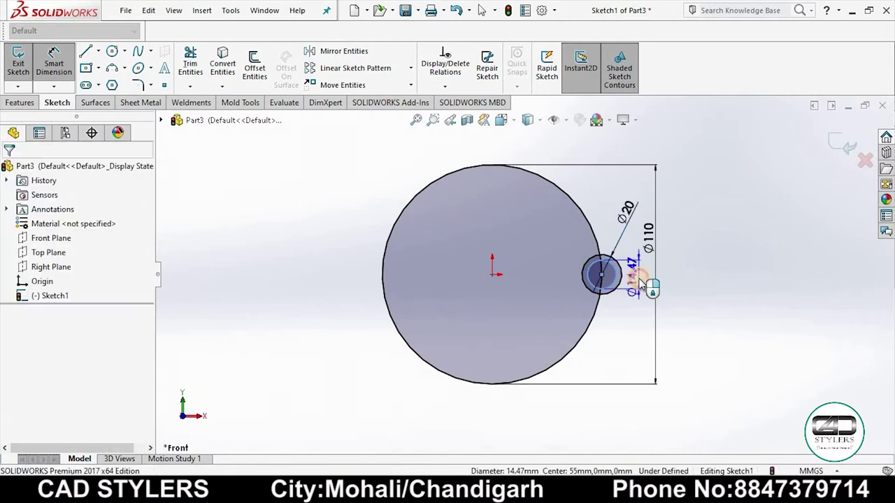
click(639, 278)
text(10)
key(Return)
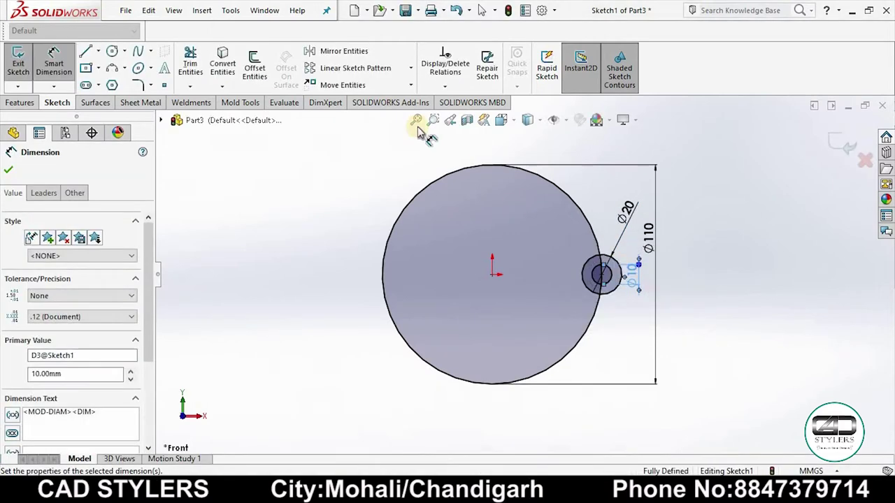
Step: Circularly pattern the Ø20 and Ø10 circles into three equally spaced instances
click(410, 70)
click(349, 100)
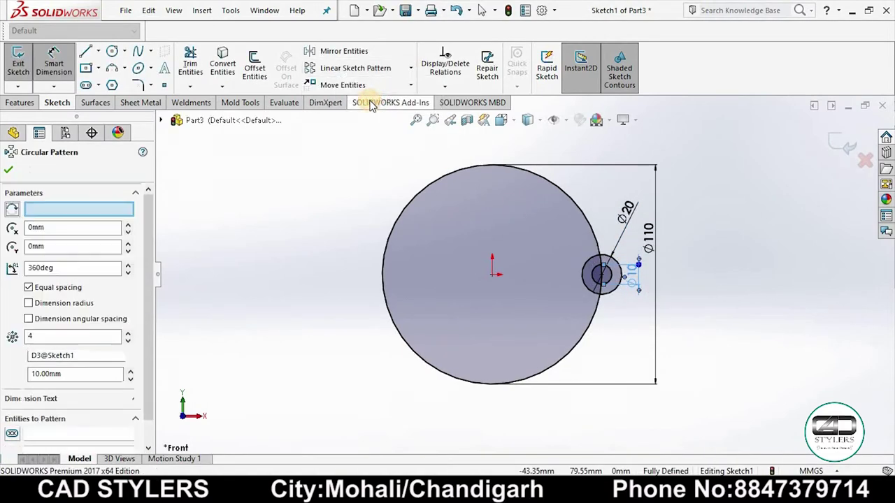
click(615, 265)
click(600, 281)
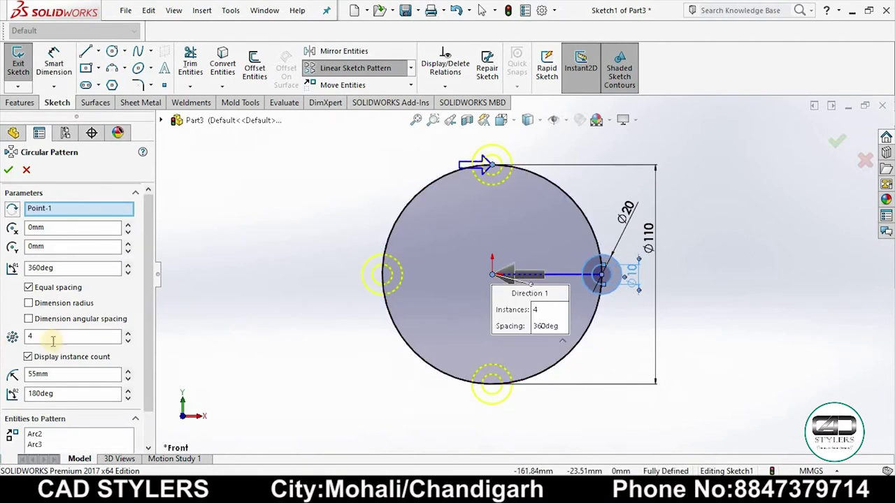
key(Tab)
text(3)
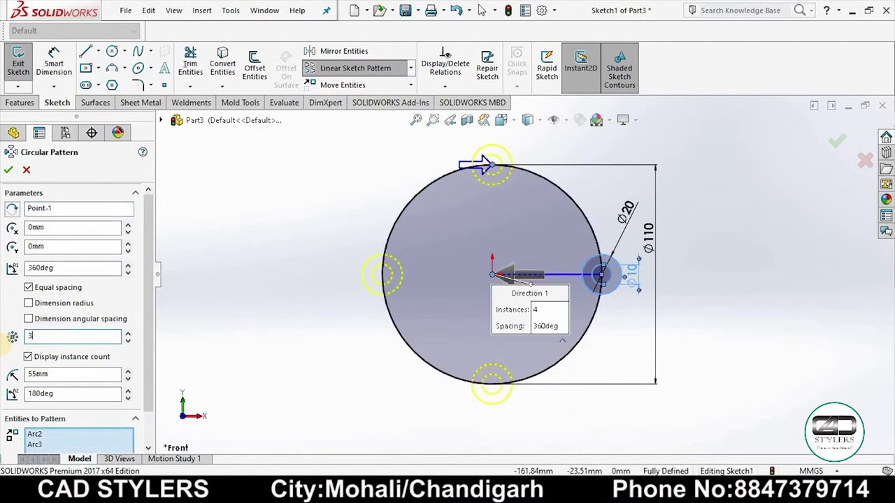
click(11, 170)
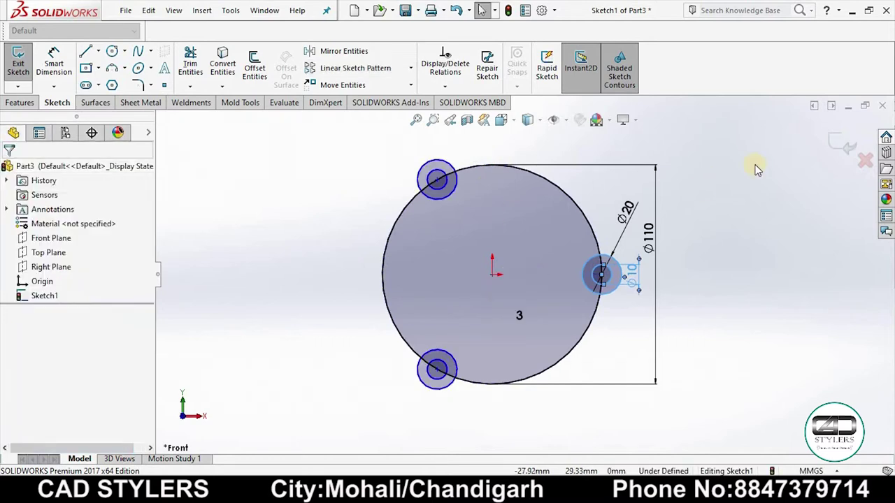
Step: Review the drawing's front view and sections F-F and E-E in Photos
key(alt+Tab)
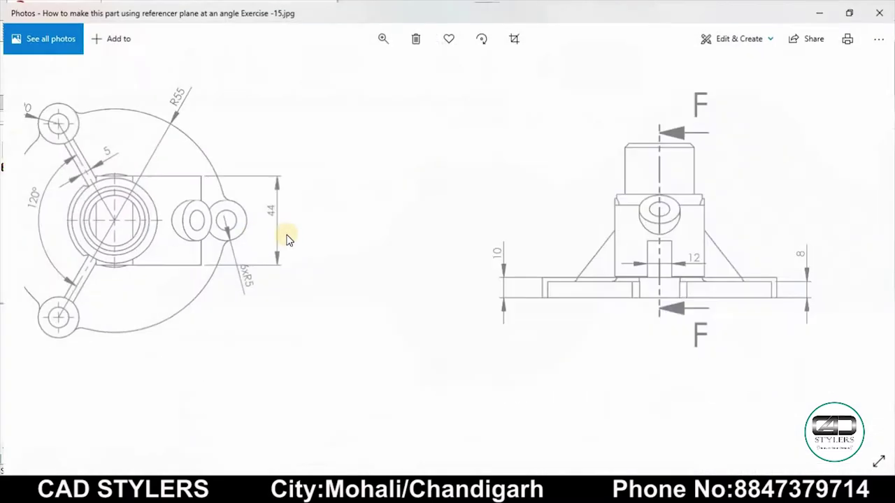
scroll(196, 149, up, 2)
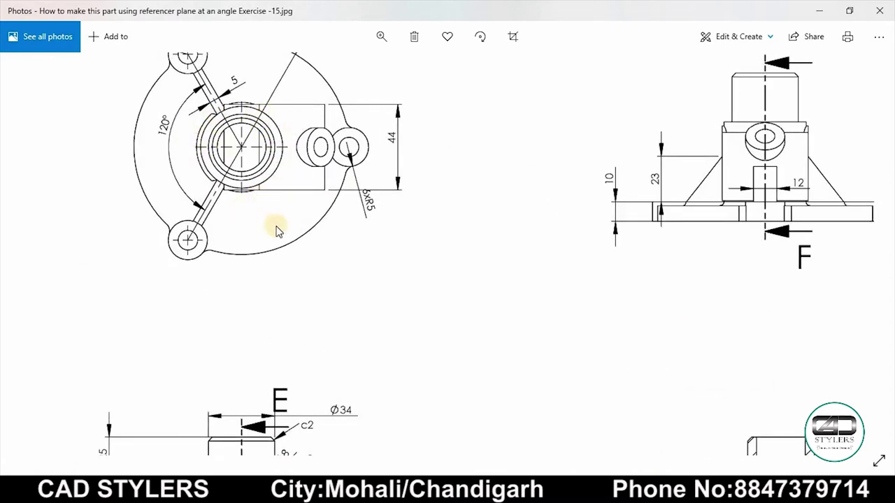
scroll(230, 230, right, 1)
scroll(240, 280, right, 4)
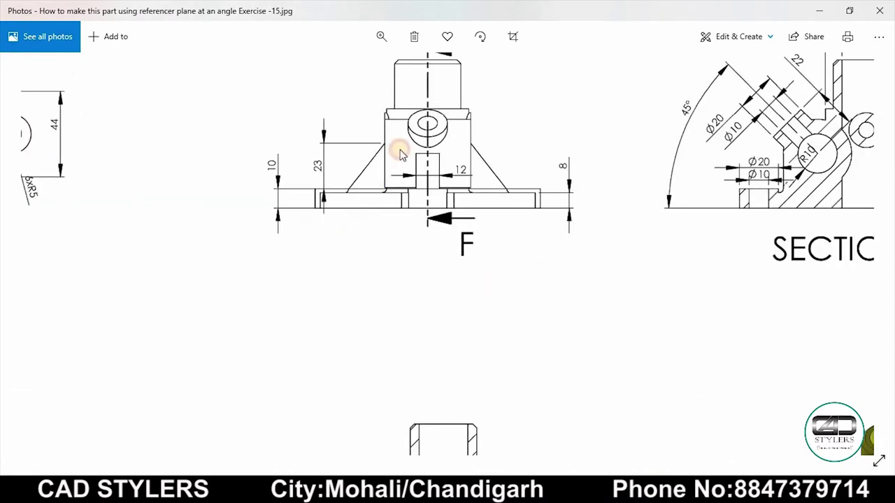
drag(414, 178, 380, 259)
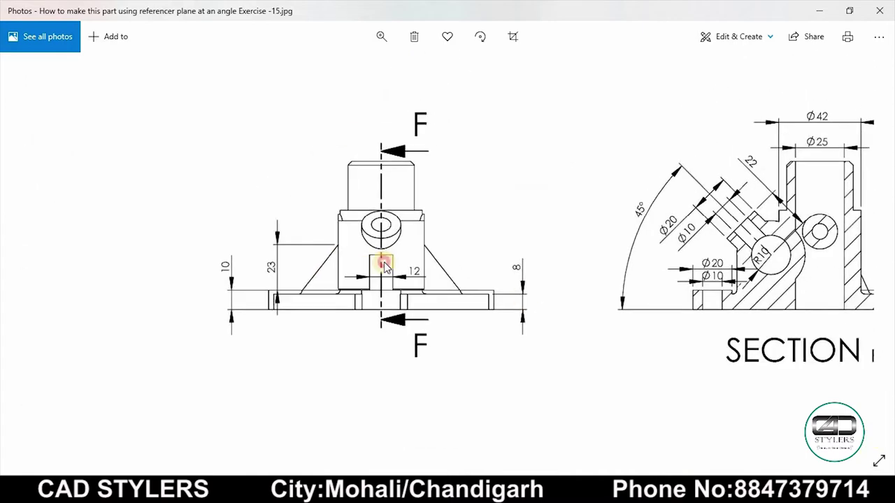
scroll(530, 320, right, 2)
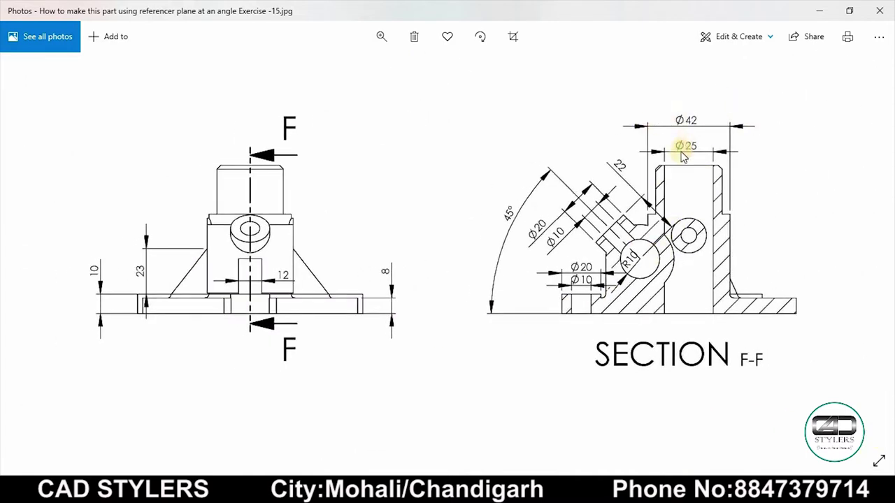
scroll(411, 348, down, 3)
scroll(319, 374, down, 3)
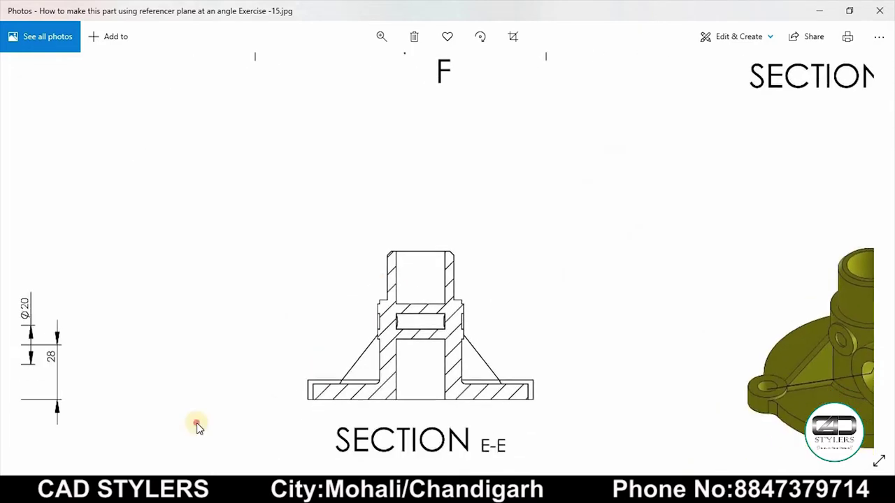
drag(196, 425, 351, 383)
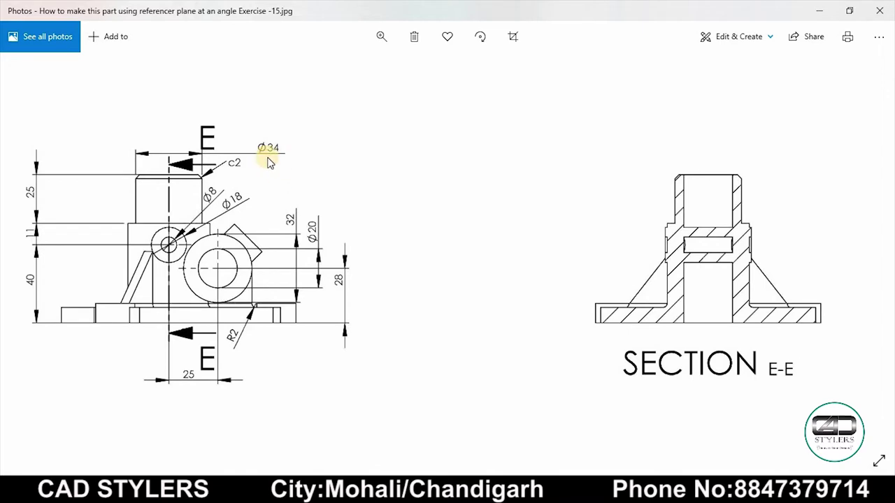
scroll(258, 198, up, 3)
scroll(258, 197, right, 2)
scroll(465, 219, up, 3)
scroll(465, 219, right, 4)
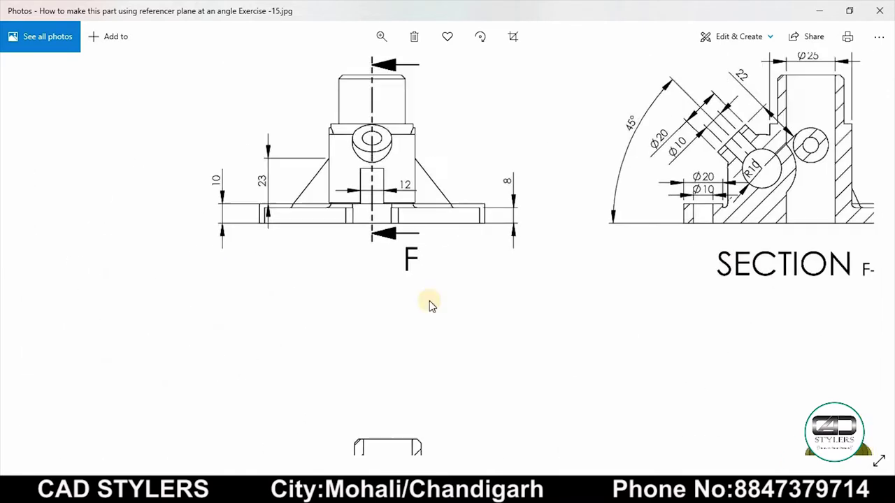
Step: Draw three circles at the origin and make them concentric
click(676, 493)
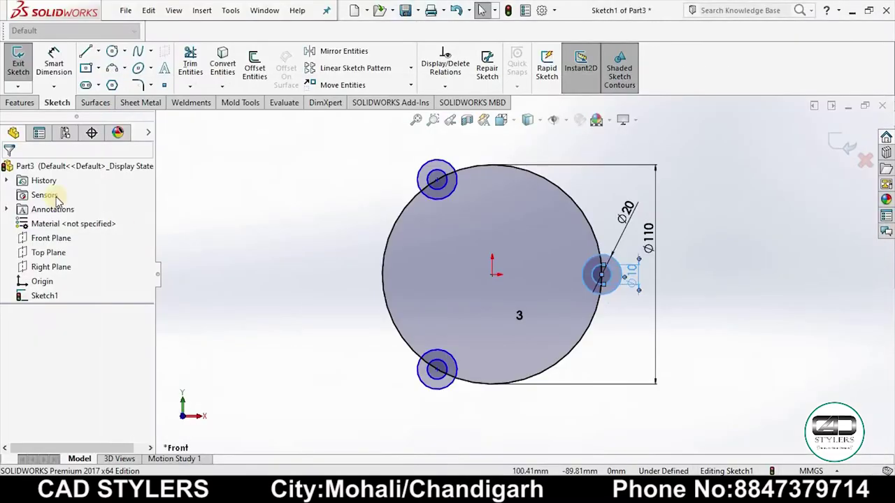
click(112, 51)
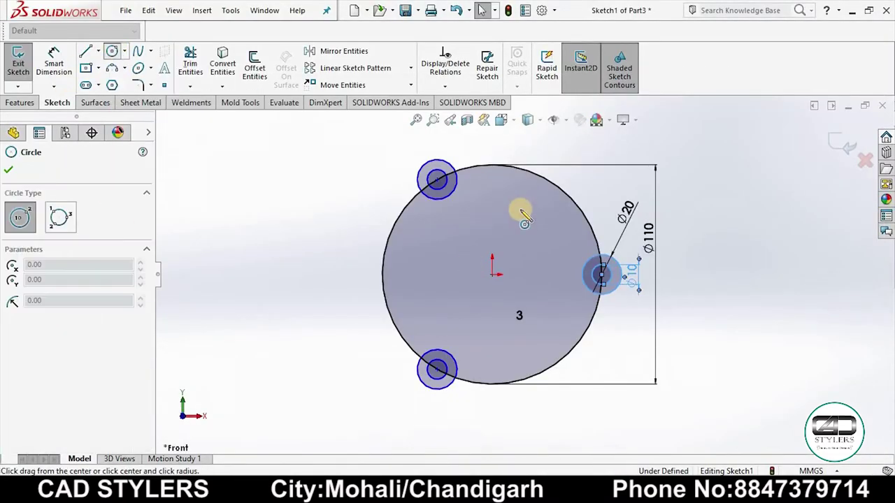
click(492, 275)
click(515, 225)
click(494, 274)
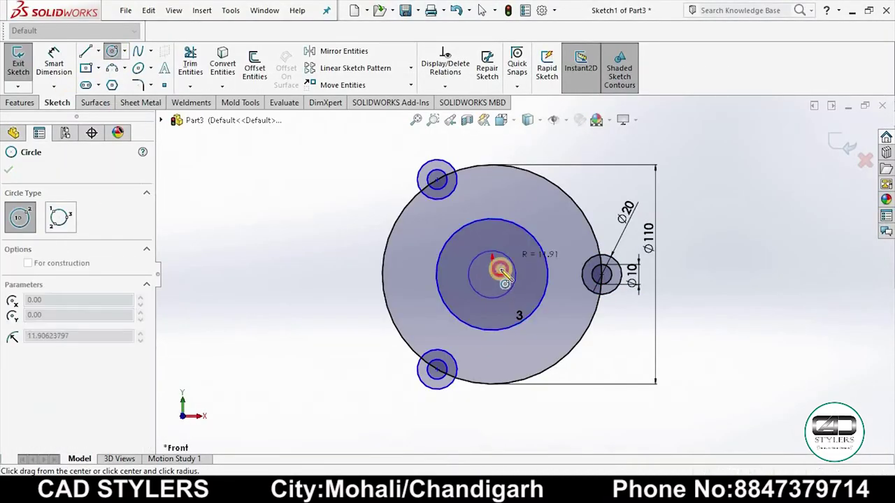
click(504, 274)
click(493, 274)
click(514, 236)
right_click(515, 238)
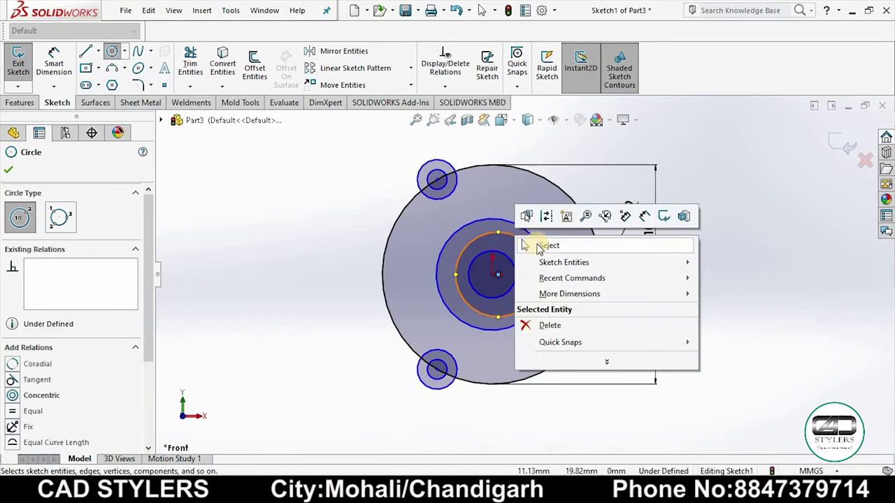
click(537, 245)
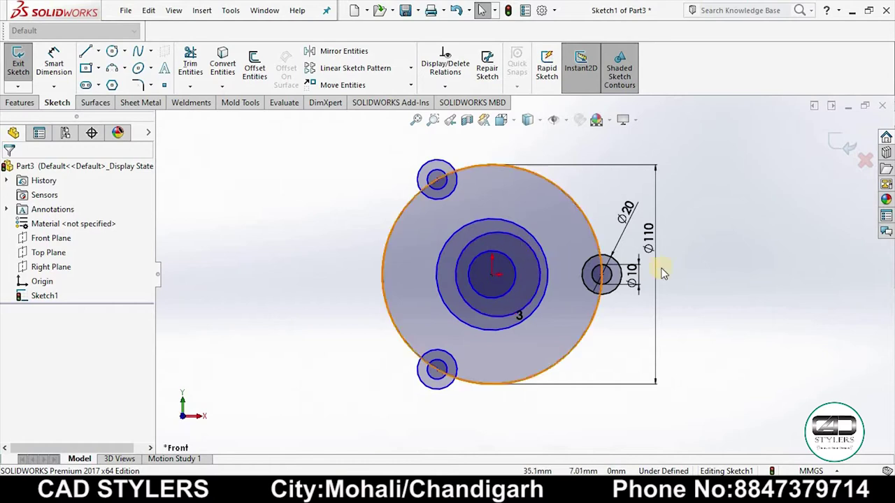
click(516, 263)
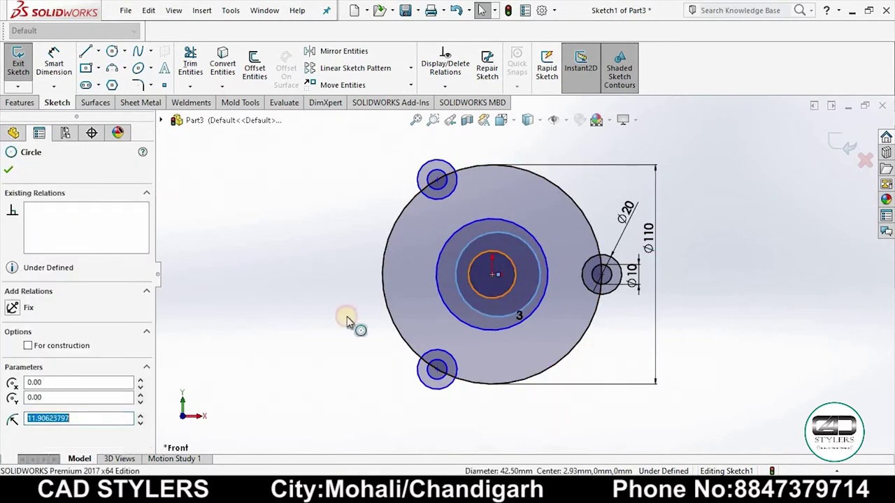
click(12, 412)
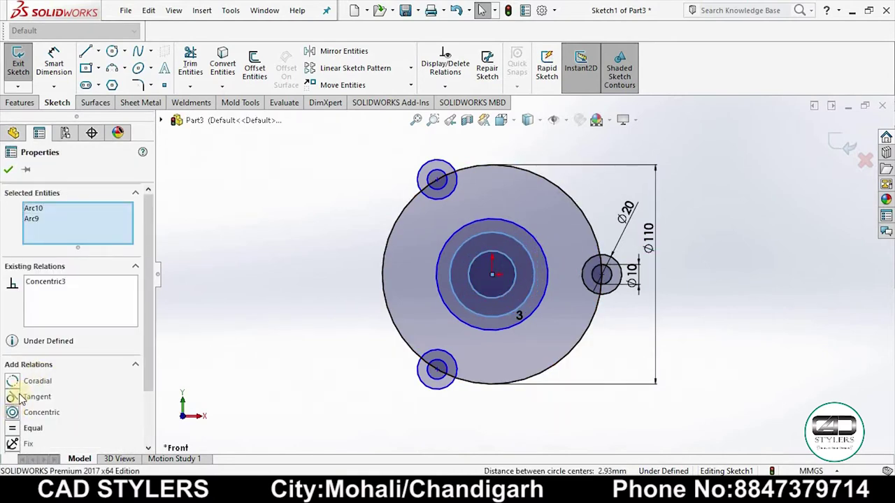
click(362, 287)
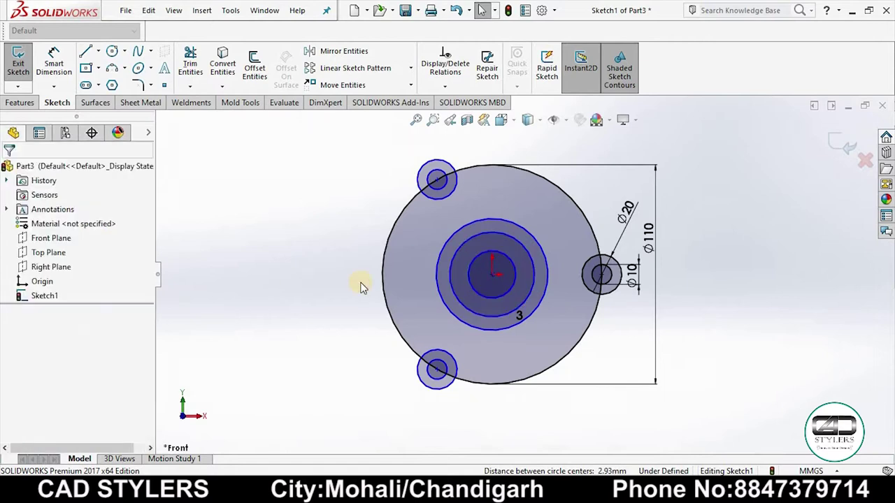
Step: Dimension the outer central circle Ø42 and the middle circle Ø34
click(54, 63)
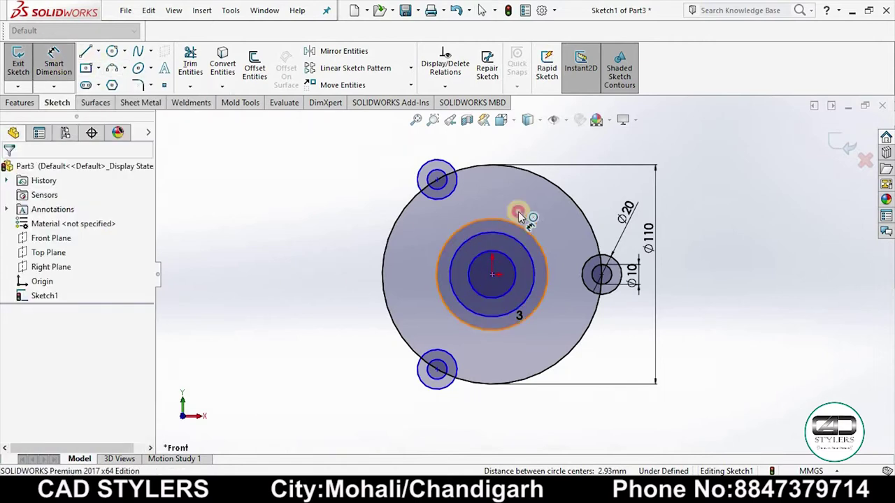
click(521, 225)
click(529, 203)
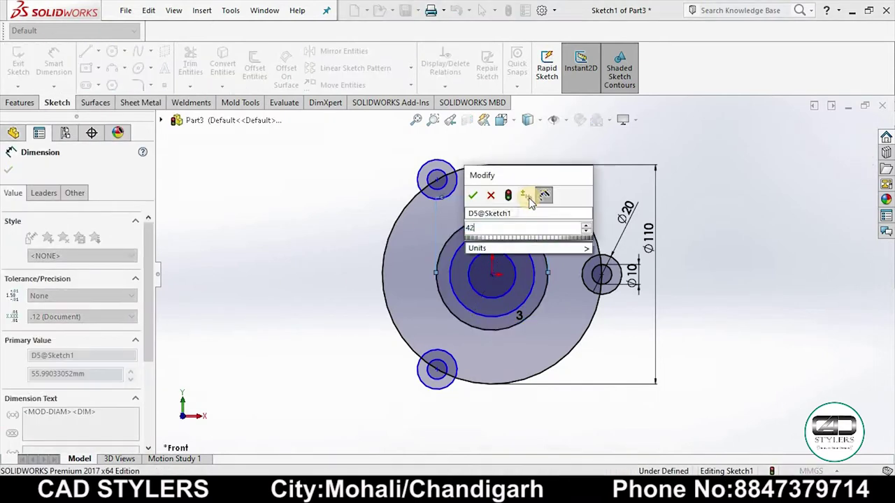
scroll(521, 266, down, 2)
scroll(535, 290, down, 2)
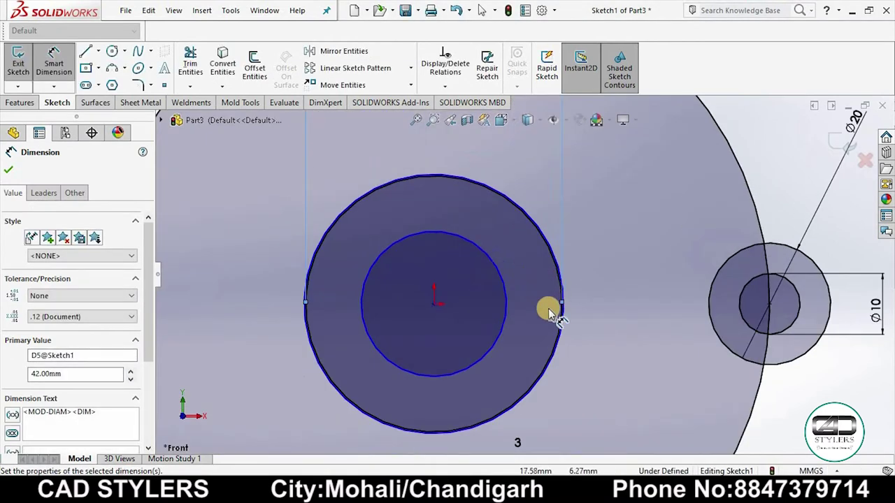
scroll(559, 314, down, 2)
scroll(577, 323, down, 2)
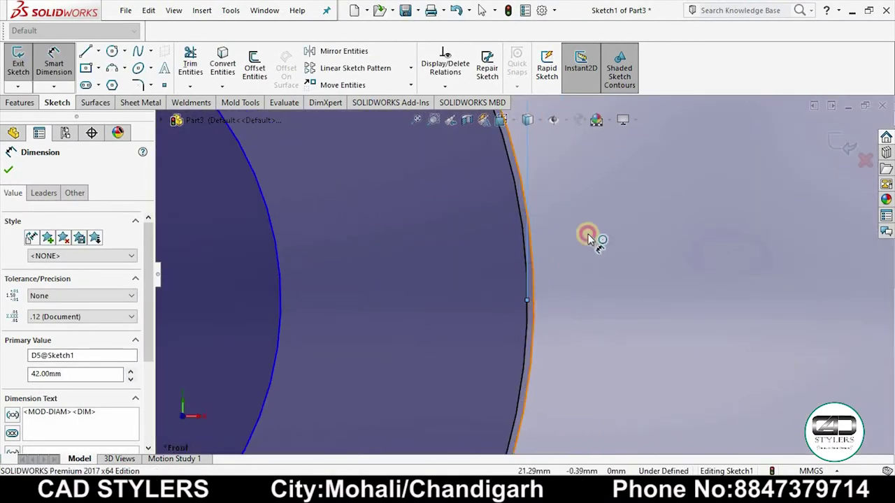
click(616, 207)
click(623, 193)
text(34)
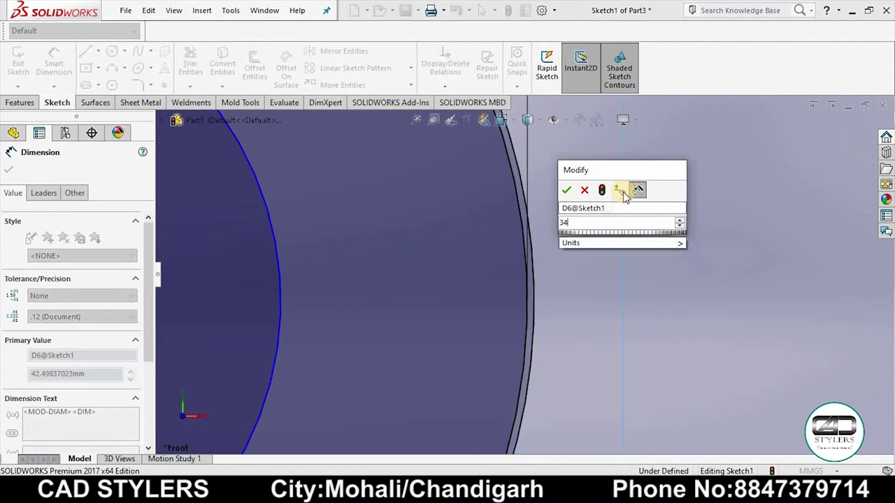
key(Return)
Step: Dimension the inner circle Ø25 and close the sketch
scroll(615, 254, up, 2)
scroll(419, 250, up, 2)
click(423, 250)
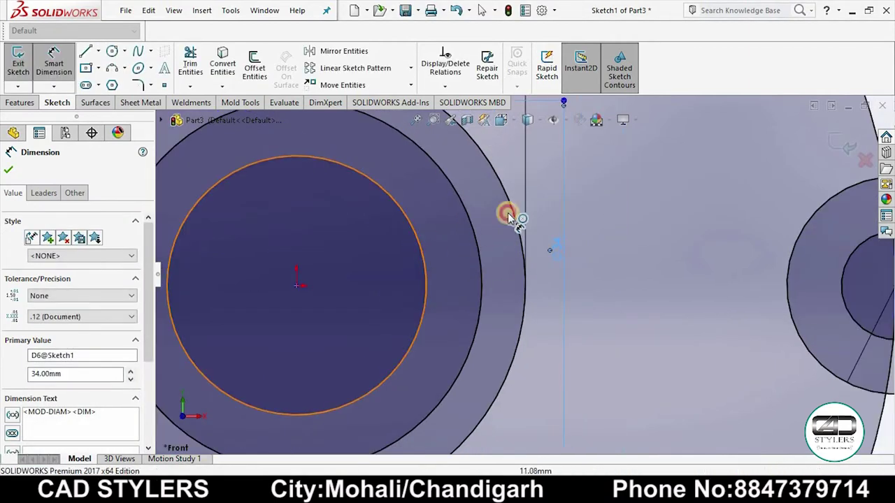
click(622, 218)
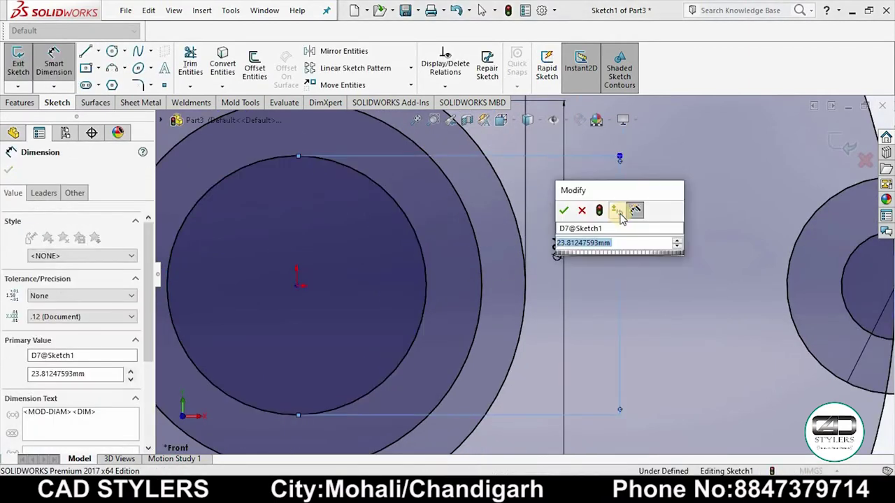
text(25)
key(Return)
scroll(627, 239, up, 3)
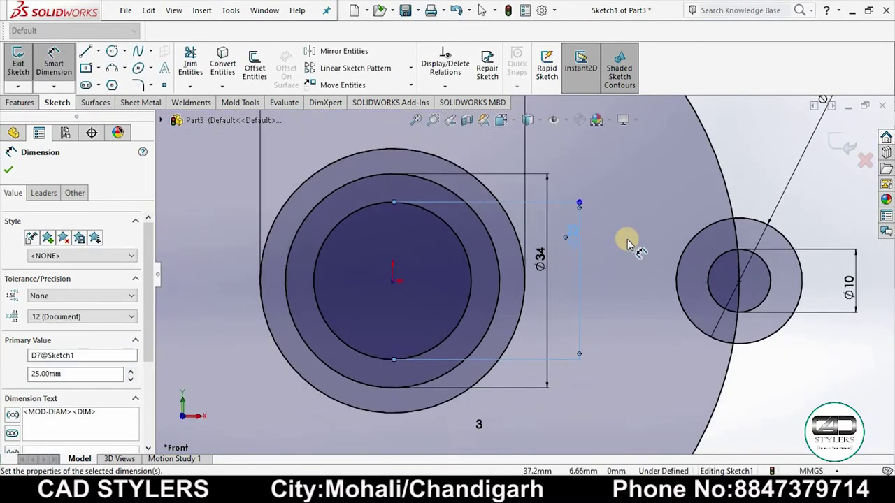
scroll(627, 239, up, 2)
scroll(627, 239, up, 3)
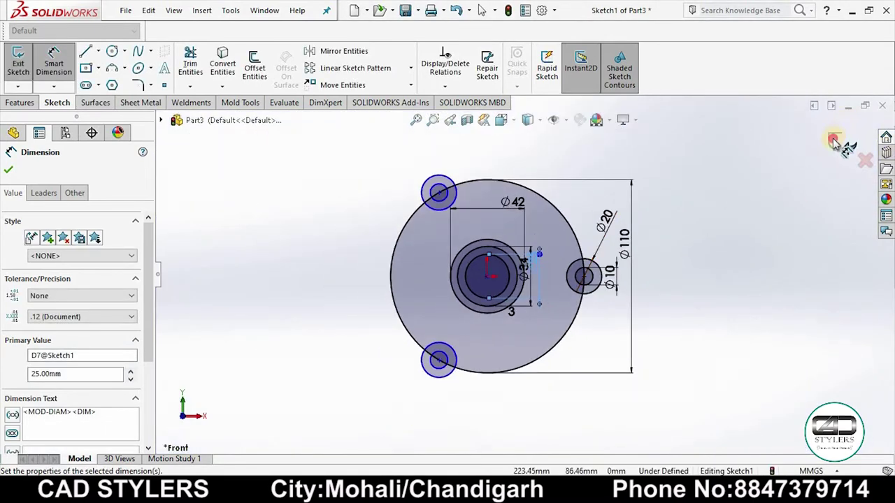
click(836, 142)
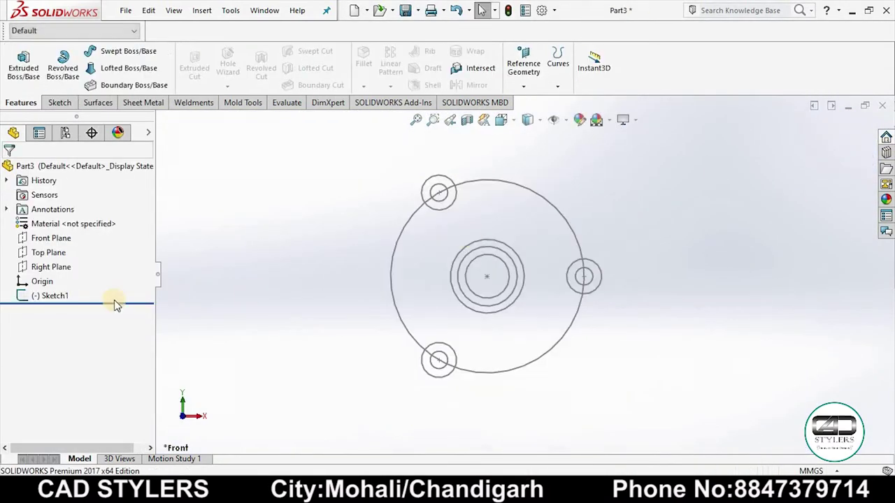
Step: Reopen Sketch1 and trim the line segment inside the right small circle
right_click(63, 289)
click(74, 223)
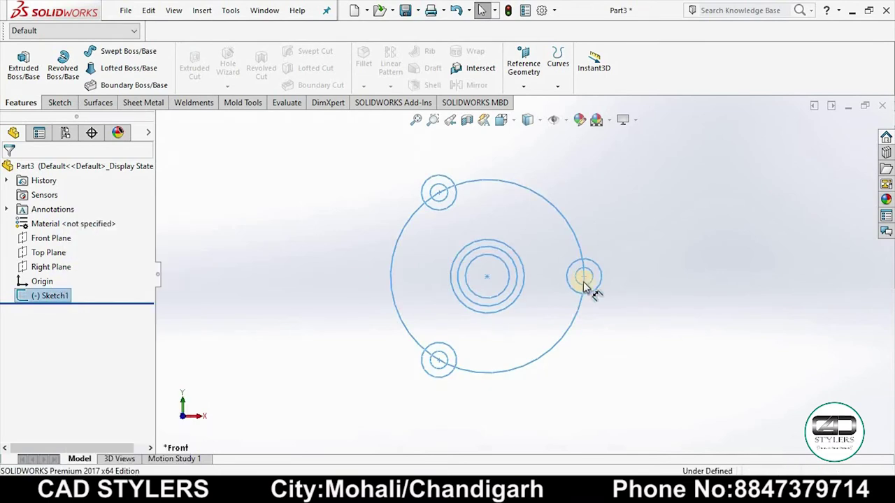
scroll(586, 273, down, 4)
scroll(585, 269, down, 2)
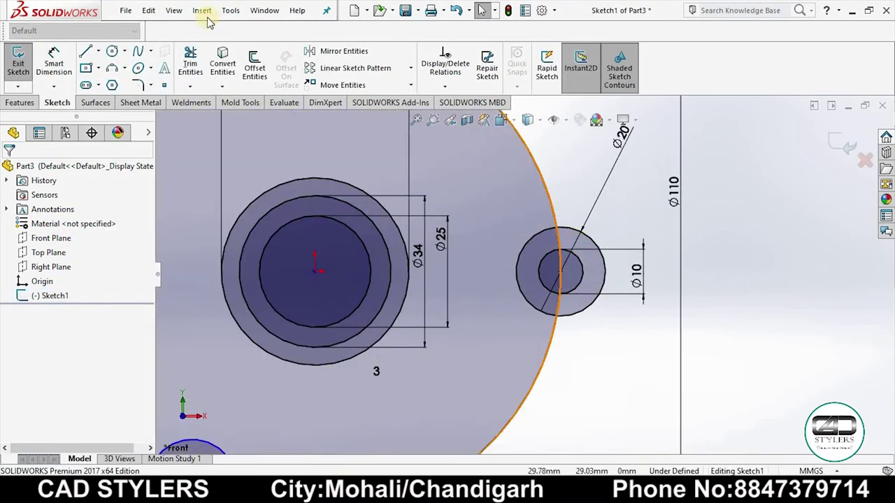
click(190, 63)
scroll(556, 258, down, 2)
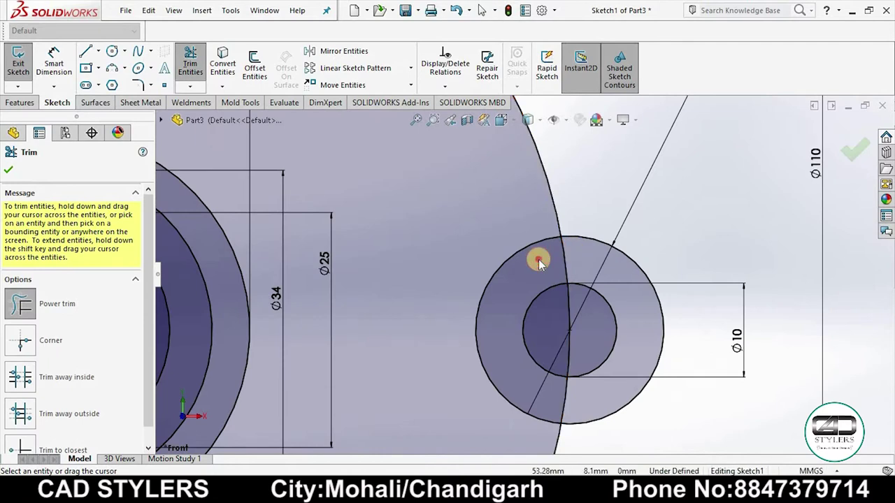
scroll(539, 260, down, 2)
drag(536, 334, 583, 400)
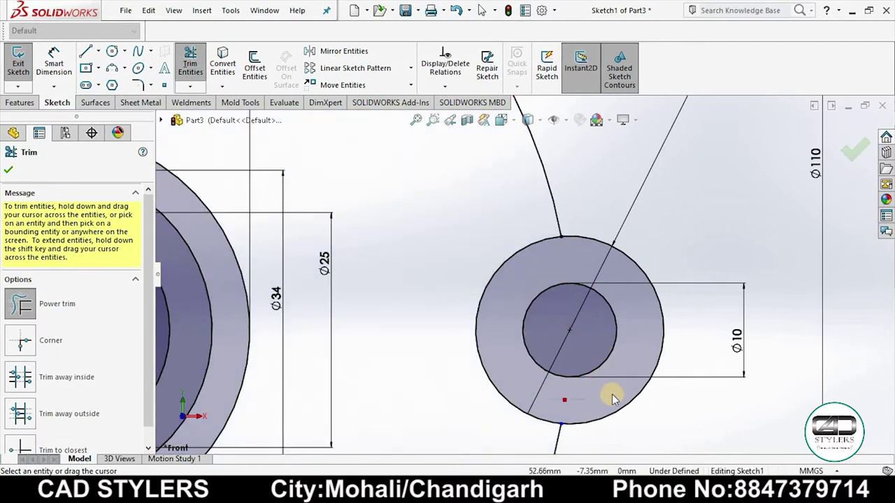
Step: Trim the Ø110 arcs inside the upper and lower lug circles and finish trimming
scroll(594, 359, up, 3)
scroll(465, 223, up, 2)
scroll(524, 264, up, 2)
scroll(499, 294, down, 5)
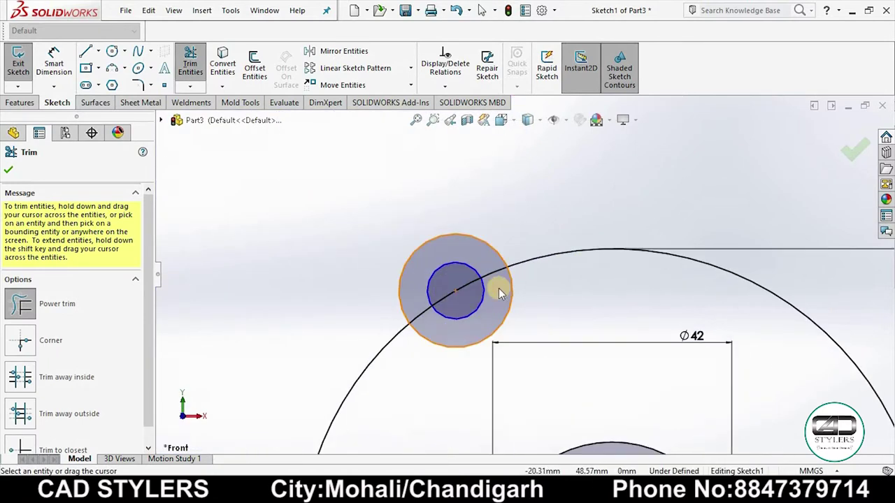
scroll(500, 294, down, 2)
drag(492, 267, 371, 320)
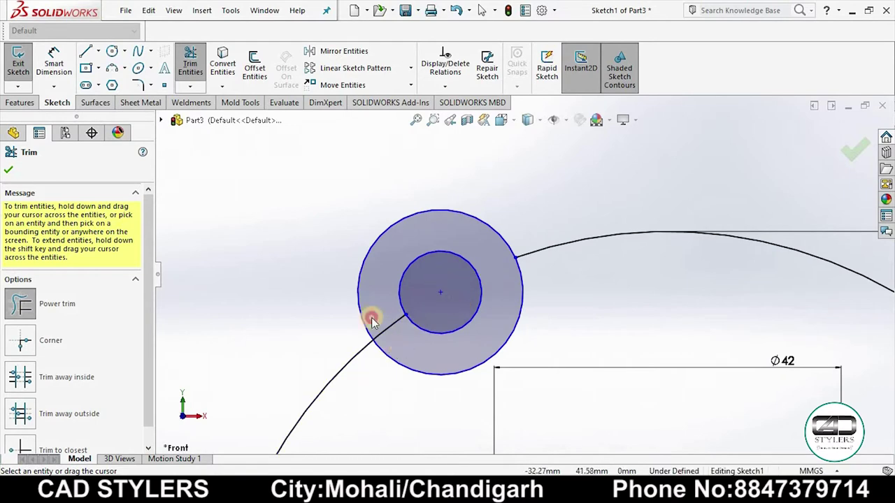
scroll(410, 310, up, 3)
scroll(493, 276, up, 1)
scroll(593, 290, up, 1)
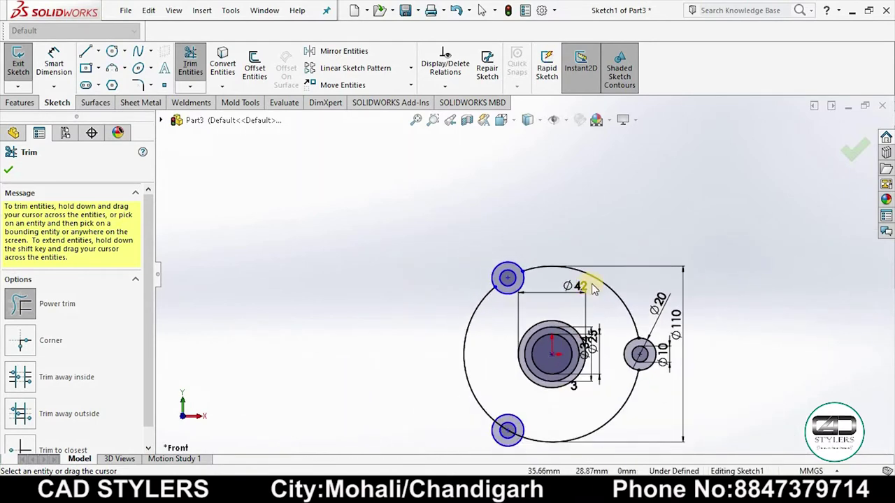
scroll(521, 383, down, 2)
scroll(503, 360, down, 2)
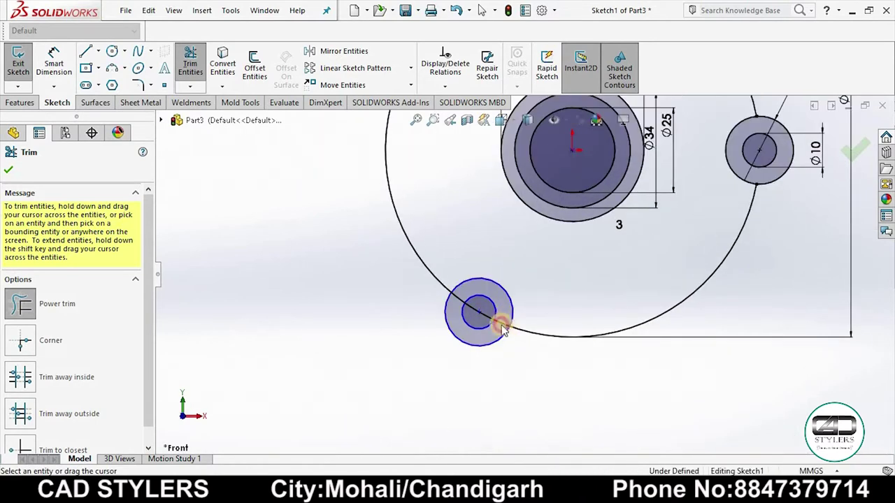
mouse_move(502, 329)
mouse_down()
mouse_move(472, 295)
mouse_move(453, 301)
mouse_up()
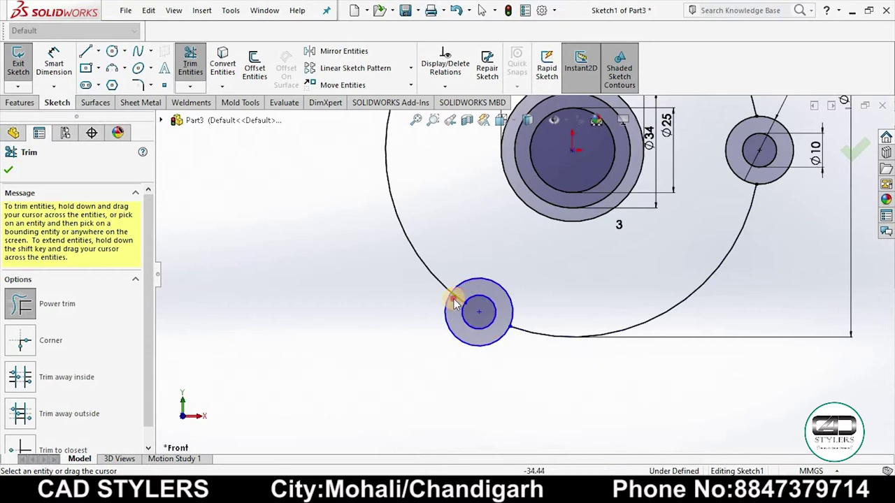
click(9, 170)
scroll(375, 316, up, 2)
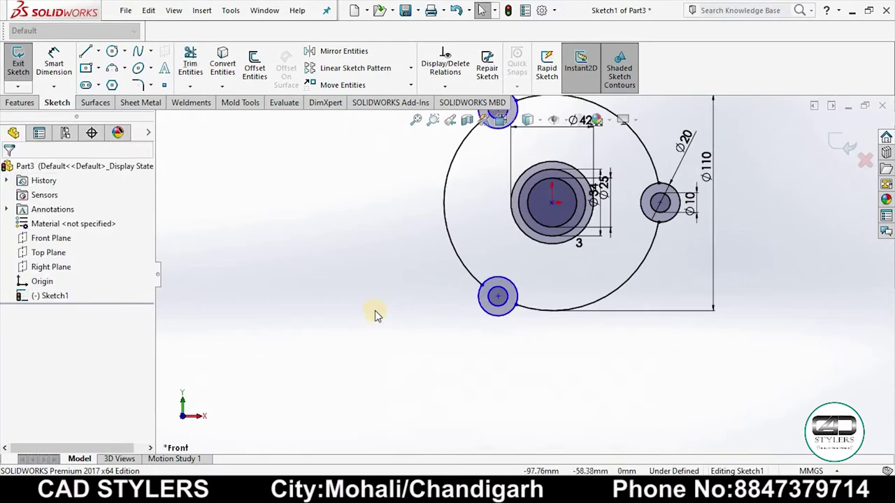
scroll(523, 273, up, 2)
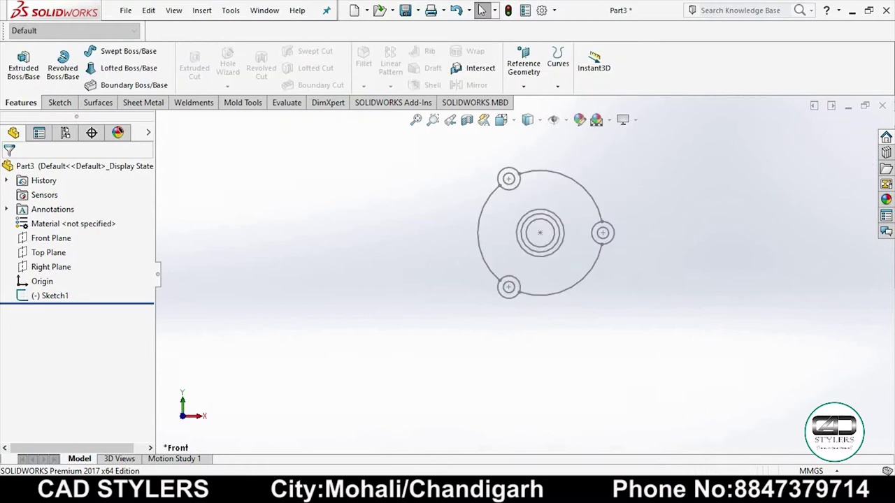
click(679, 420)
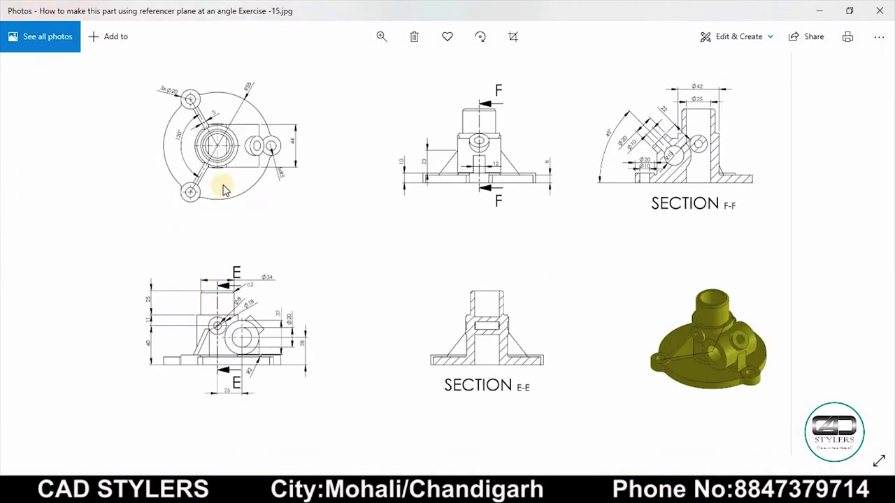
scroll(206, 365, up, 2)
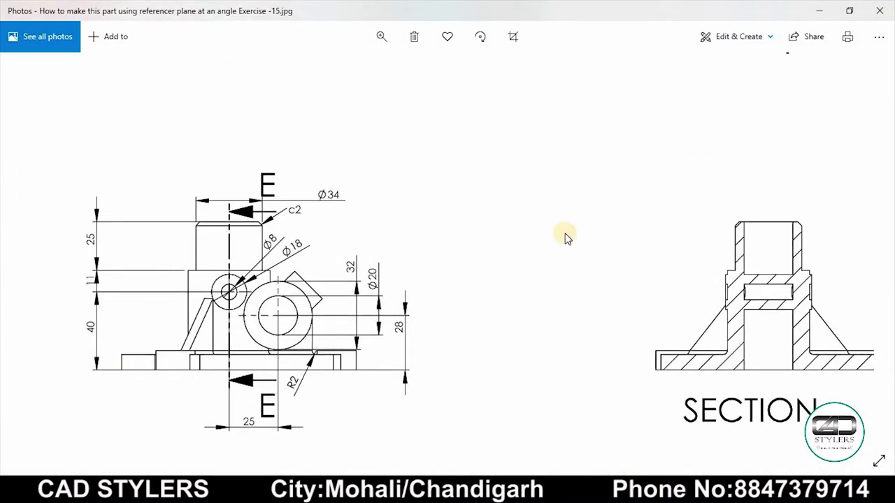
drag(565, 235, 433, 414)
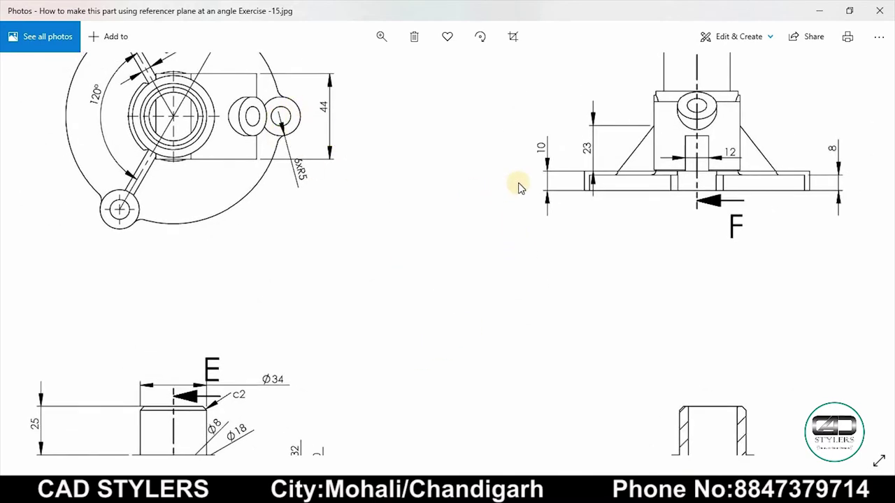
drag(544, 253, 513, 277)
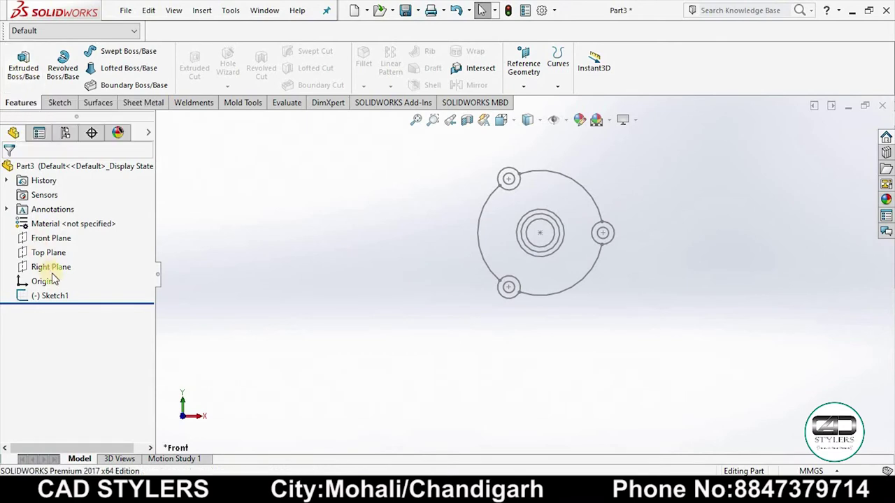
Step: Extrude the flange disc region of Sketch1 8 mm as Boss-Extrude1
click(53, 296)
click(35, 77)
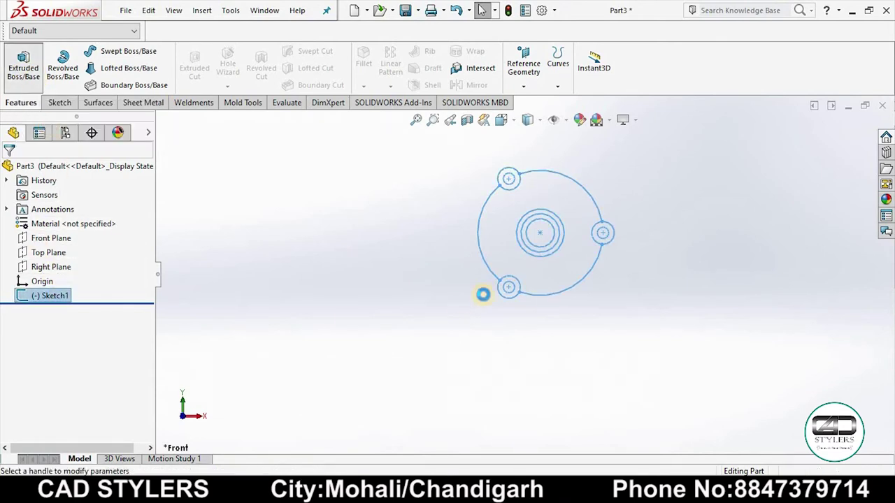
click(555, 322)
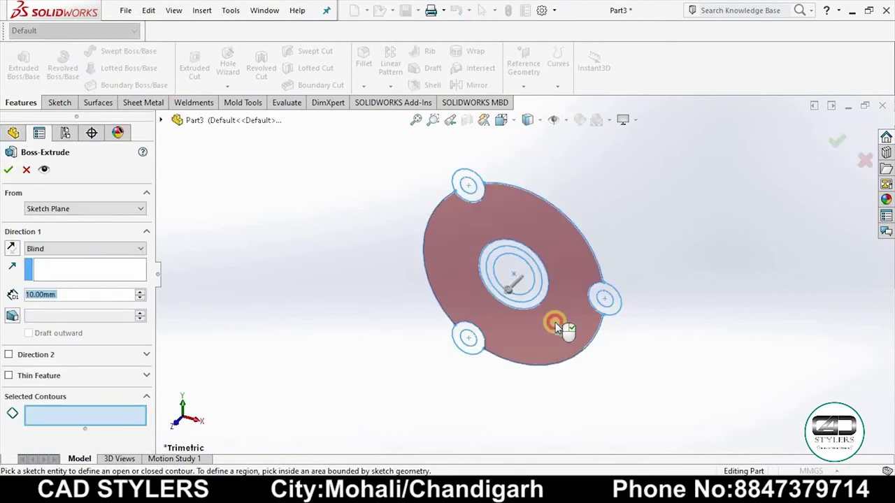
middle_drag(622, 332, 456, 373)
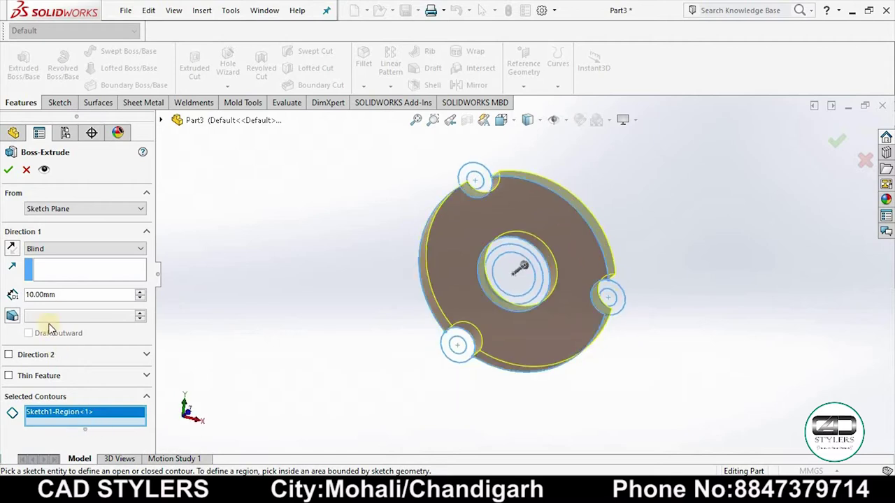
drag(63, 296, 3, 317)
text(8)
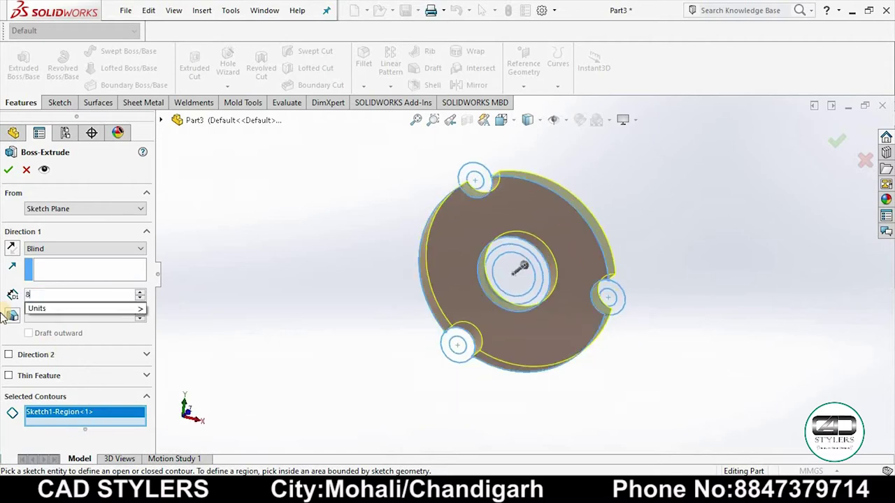
key(Return)
click(7, 172)
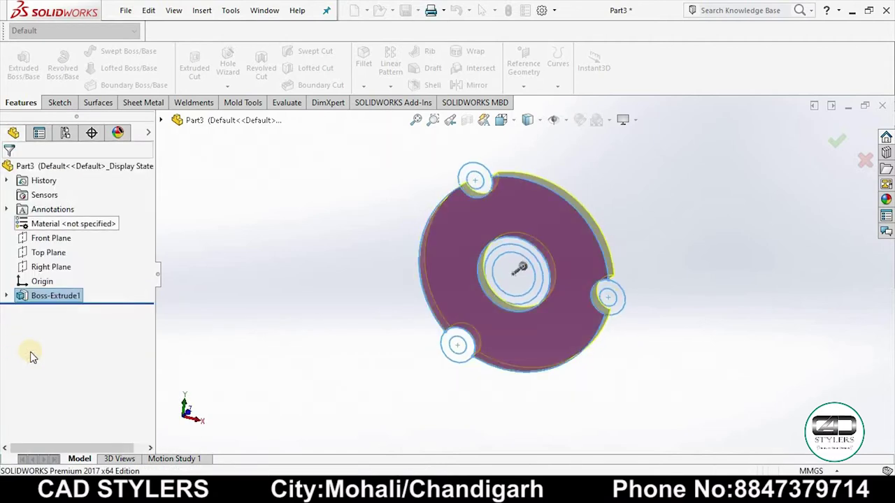
Step: Extrude the three lug regions of Sketch1 (right, lower-left, top) 10 mm as Boss-Extrude2
click(6, 296)
click(69, 311)
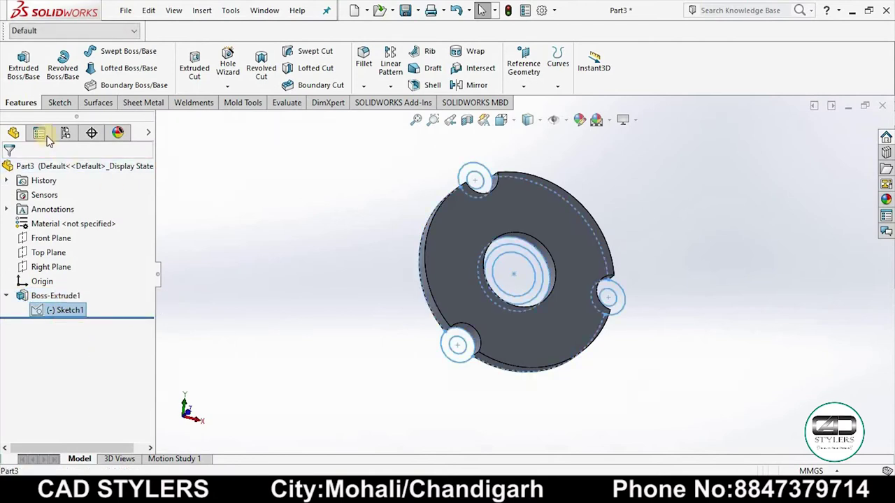
click(23, 67)
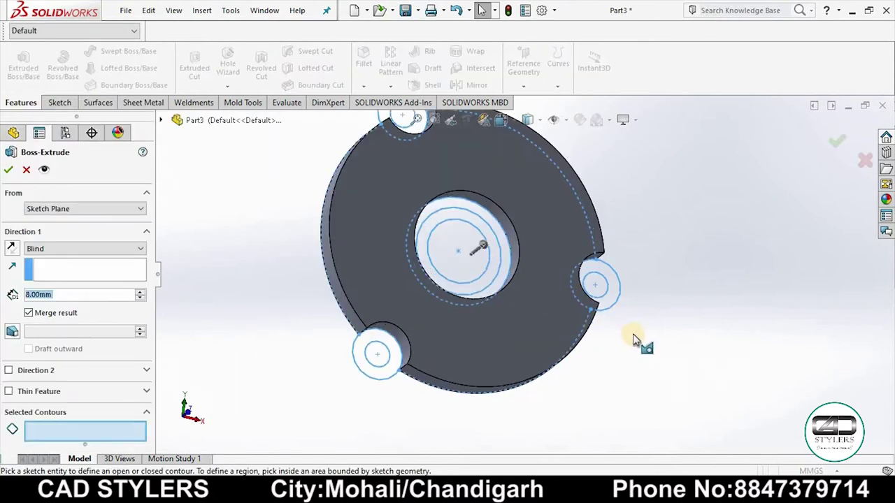
click(612, 290)
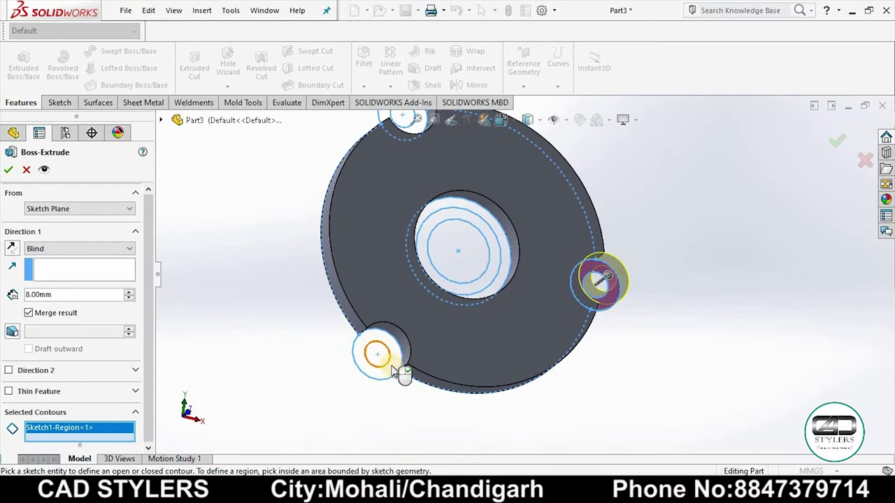
click(392, 368)
scroll(478, 215, up, 3)
scroll(493, 199, down, 8)
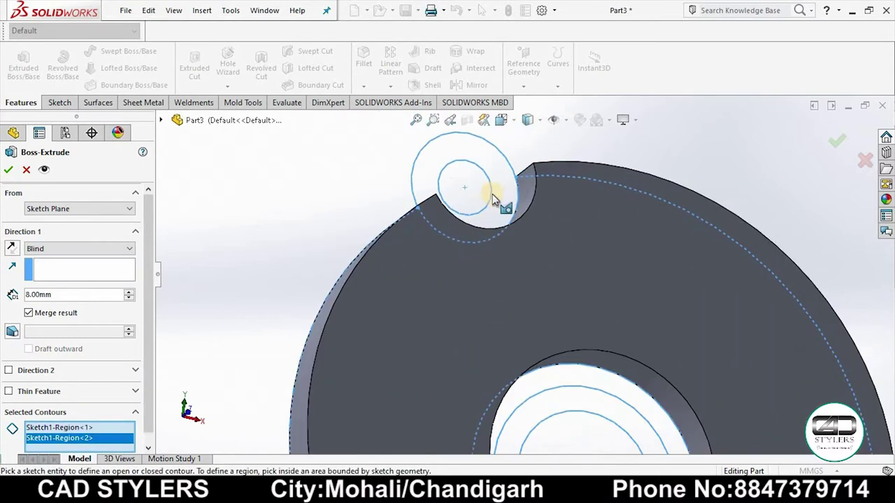
click(502, 194)
scroll(396, 306, up, 5)
scroll(396, 306, up, 3)
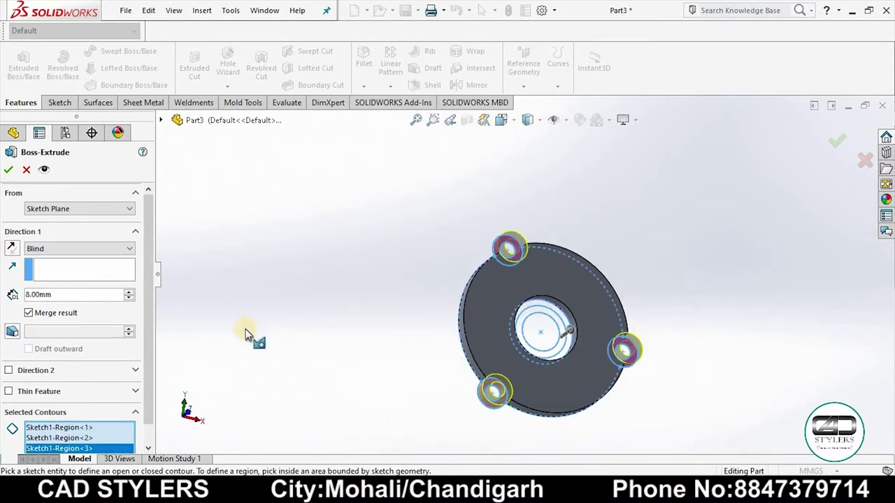
mouse_move(249, 333)
middle_down()
mouse_move(169, 387)
mouse_move(103, 344)
middle_up()
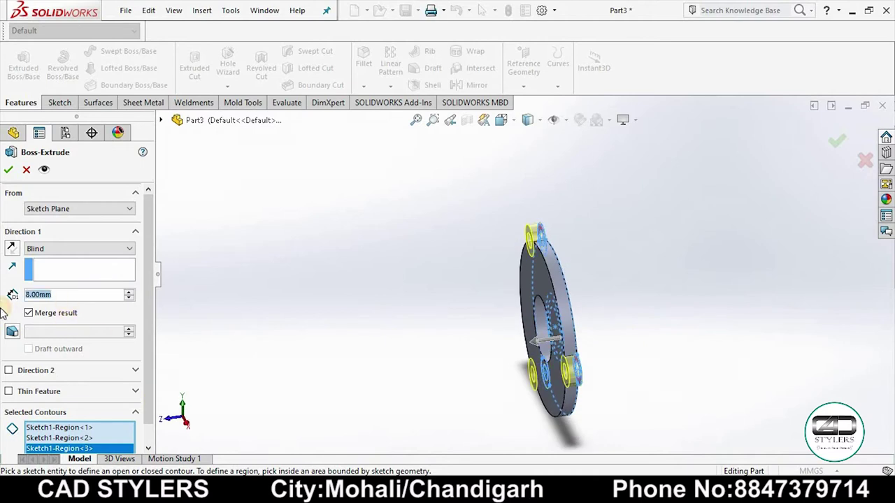
text(10)
key(Return)
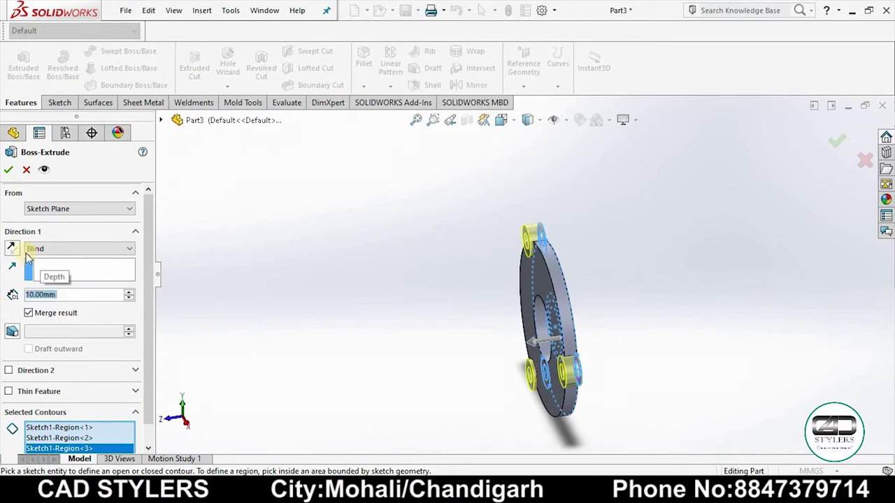
click(7, 170)
Step: Begin a third boss extrusion from Sketch1 and look at the reference drawing
middle_drag(336, 329, 384, 326)
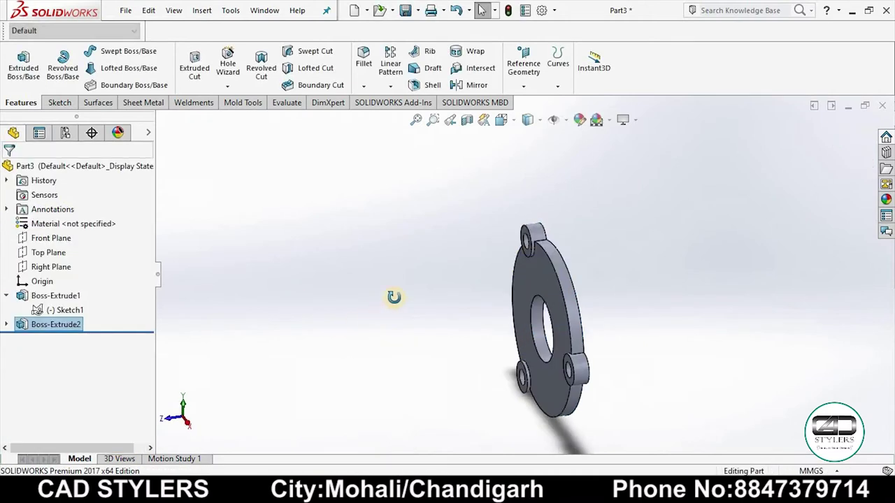
click(70, 309)
click(23, 64)
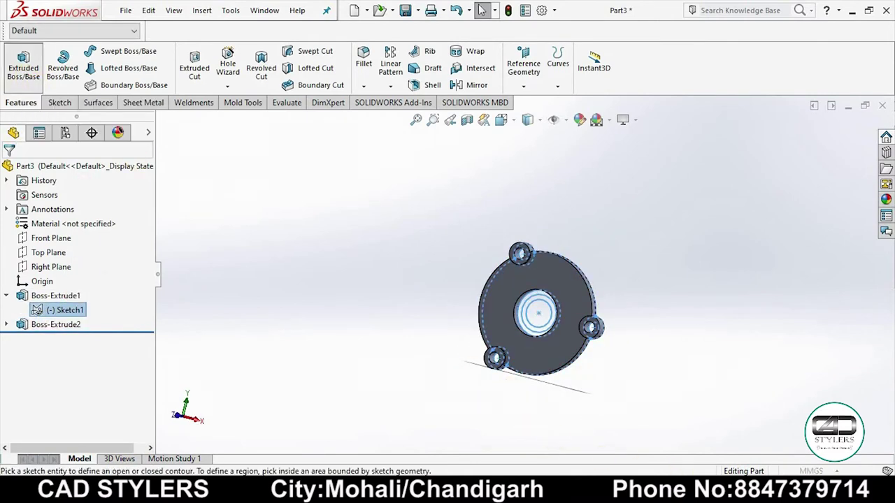
key(alt+Tab)
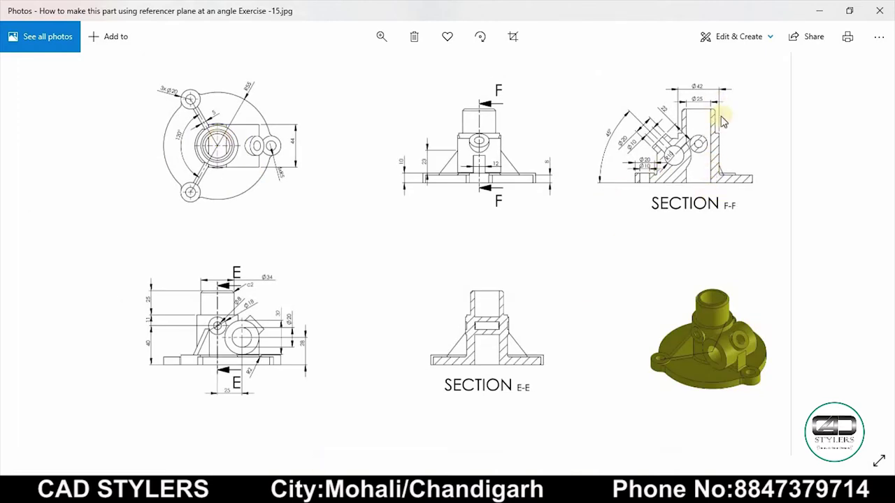
double_click(677, 107)
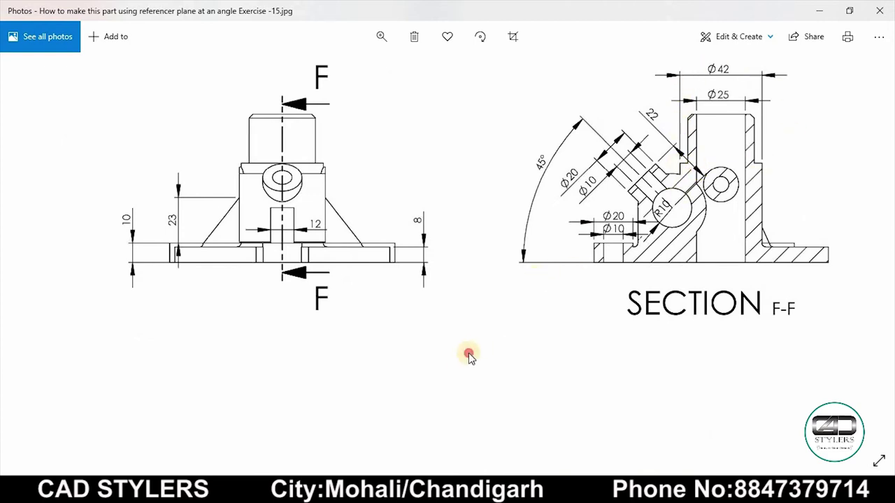
scroll(468, 355, down, 3)
scroll(426, 344, down, 3)
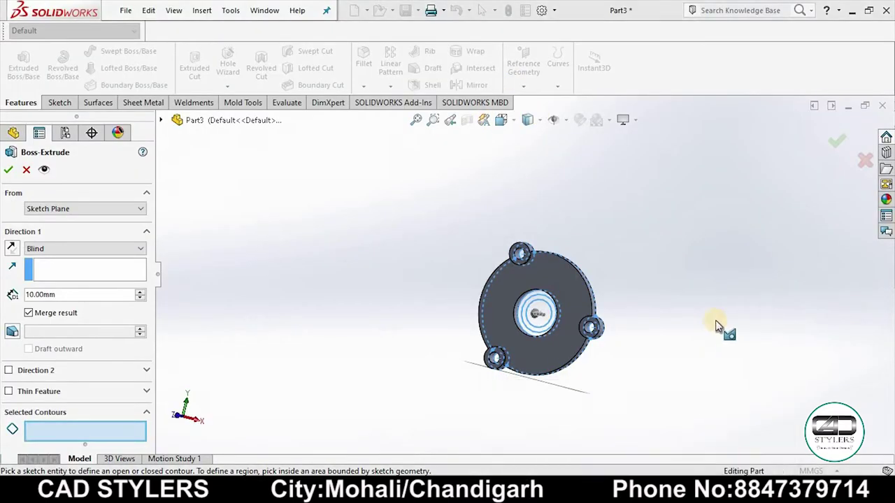
Step: Extrude the centre ring region 51 mm as the hub boss
scroll(420, 367, down, 4)
scroll(730, 276, down, 2)
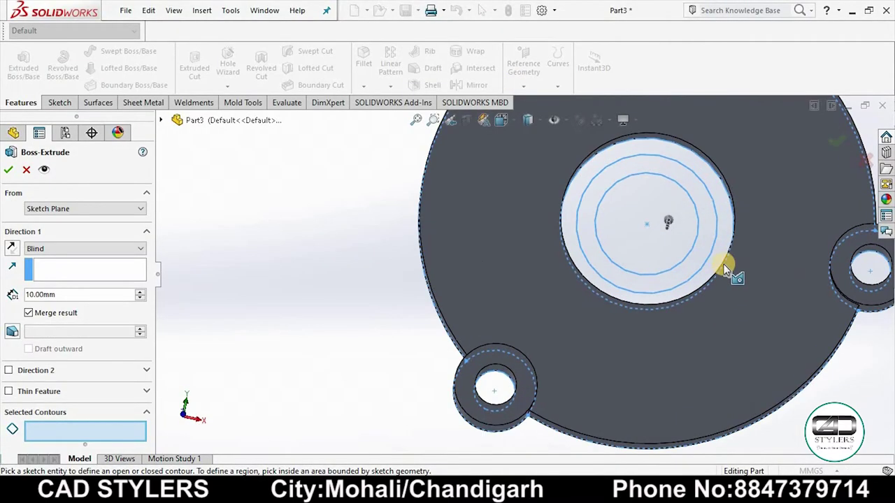
click(723, 256)
scroll(744, 349, up, 1)
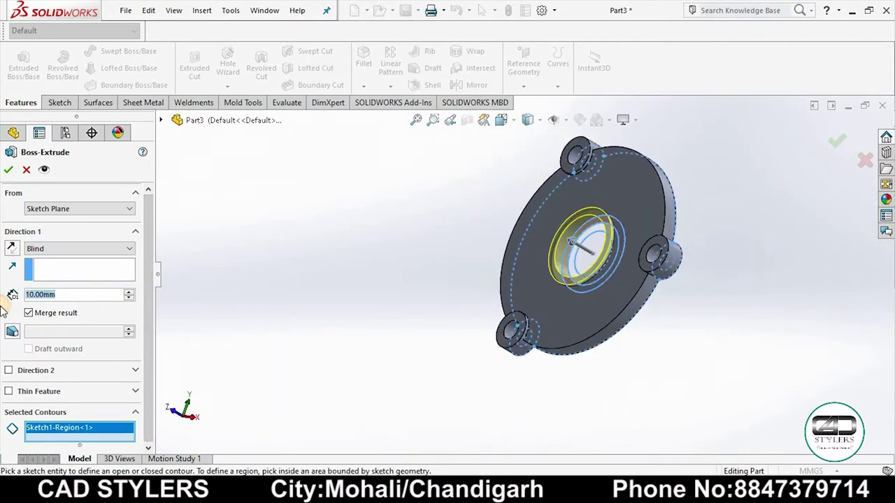
text(5)
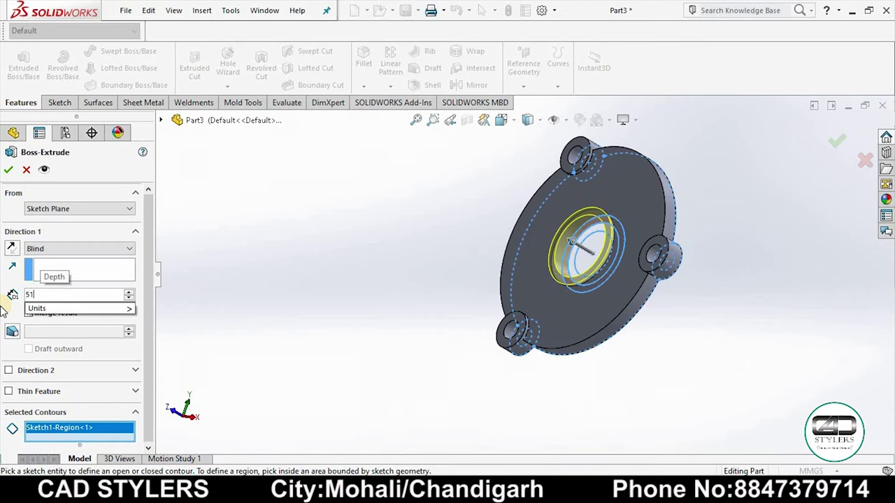
key(Return)
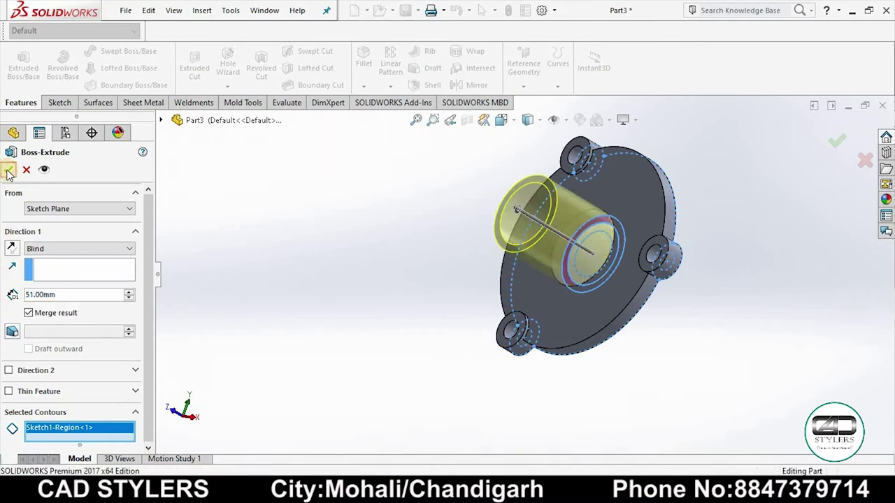
click(8, 170)
Step: Extrude the base sketch's inner ring region 76 mm (51+25) as a narrower tube
click(65, 310)
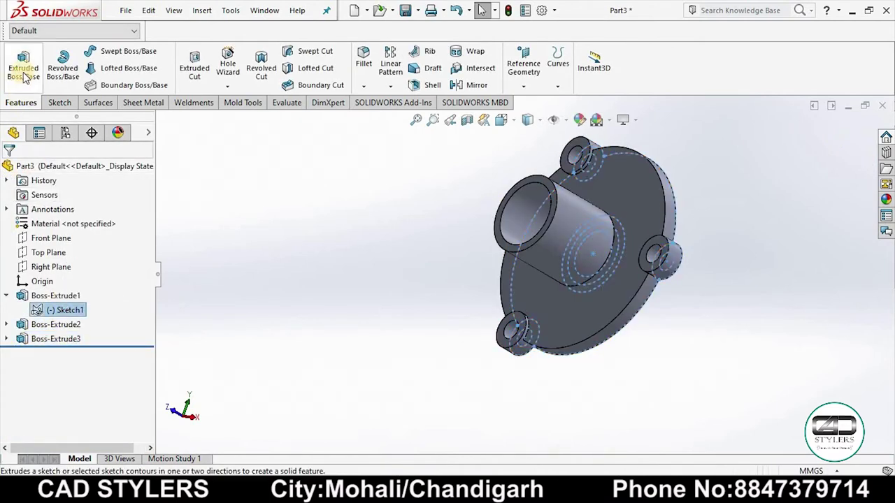
click(23, 65)
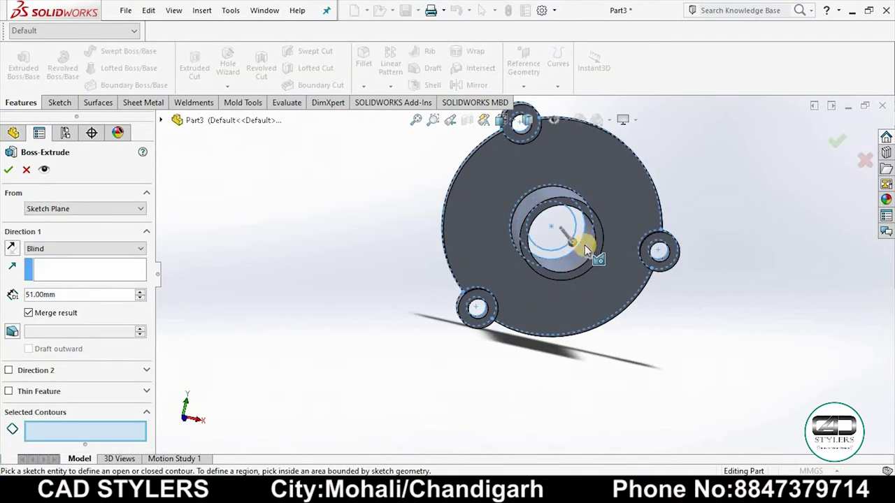
scroll(573, 246, up, 5)
click(546, 225)
middle_drag(627, 339, 479, 286)
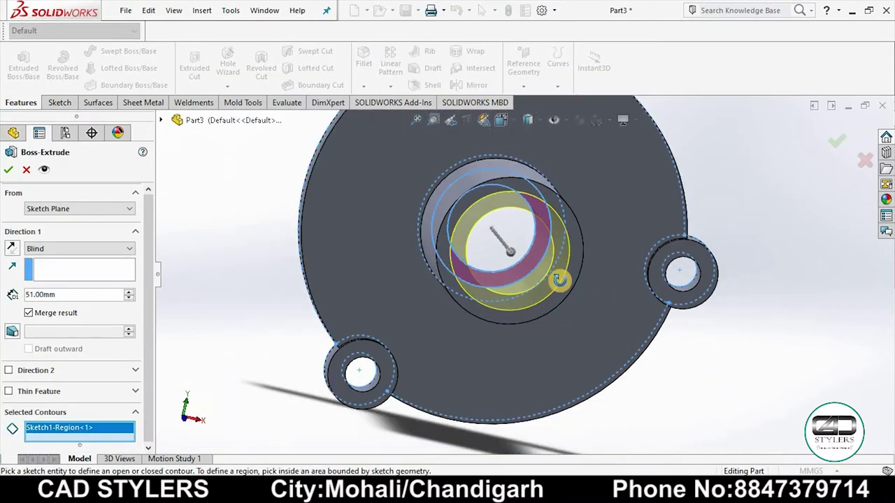
click(77, 294)
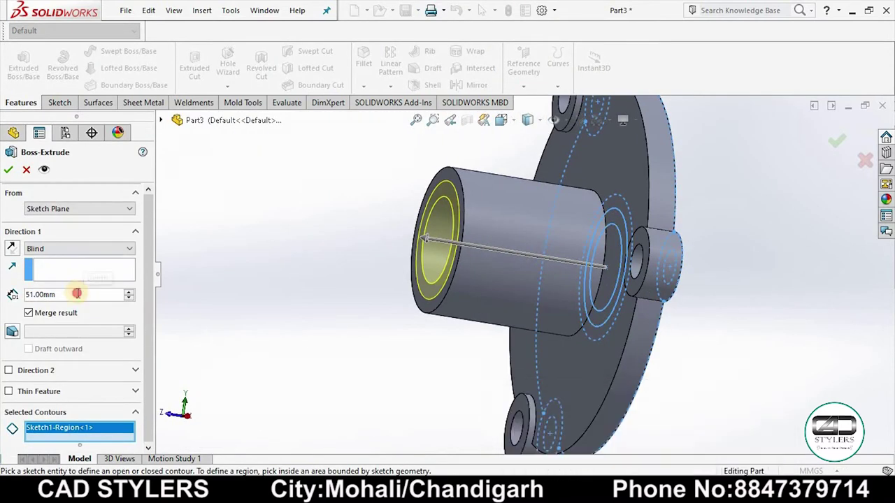
text(+25)
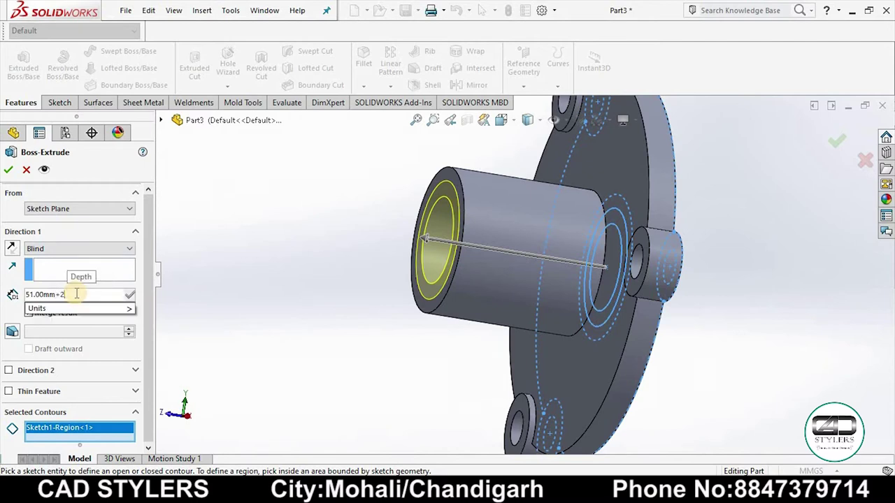
key(Return)
click(12, 172)
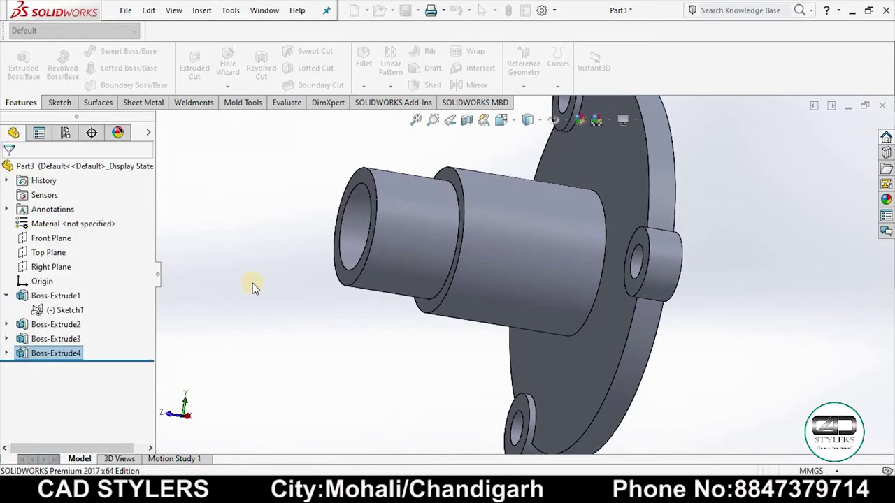
mouse_move(251, 286)
middle_down()
mouse_move(303, 236)
mouse_move(336, 276)
mouse_move(328, 290)
mouse_move(311, 214)
mouse_move(379, 256)
mouse_move(519, 292)
middle_up()
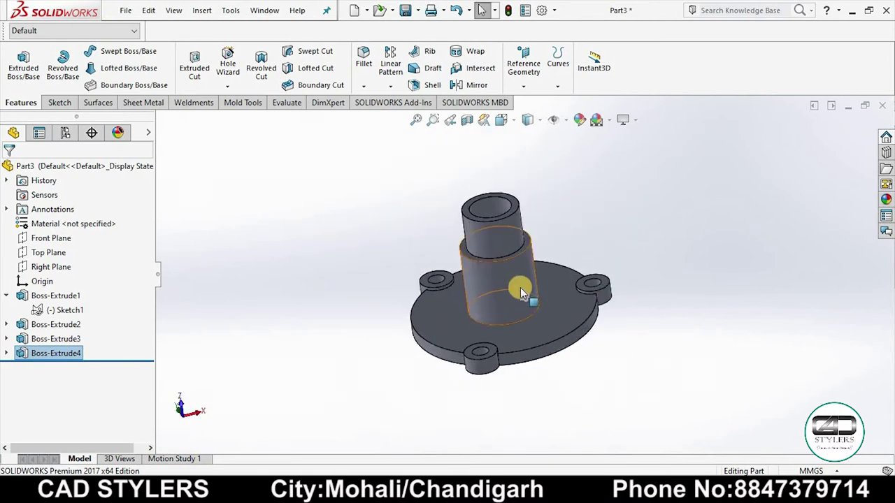
scroll(545, 301, down, 3)
scroll(565, 308, up, 3)
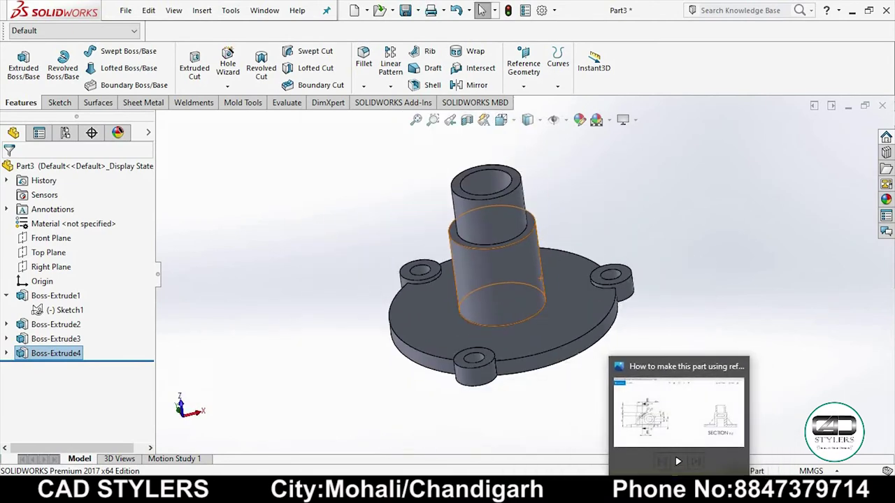
click(681, 399)
scroll(311, 343, down, 3)
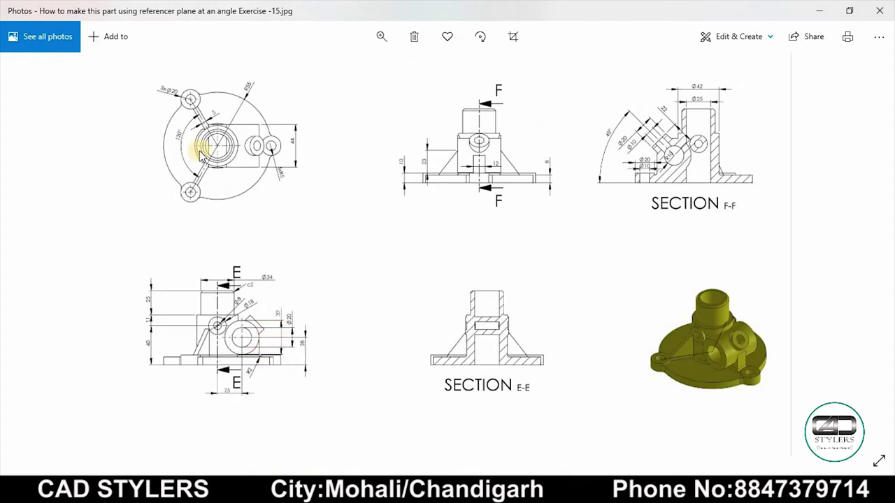
scroll(195, 131, up, 3)
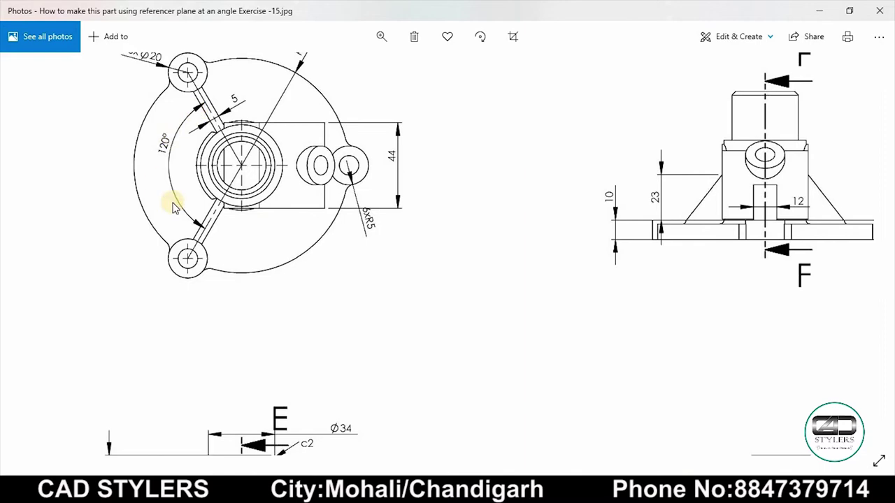
double_click(429, 280)
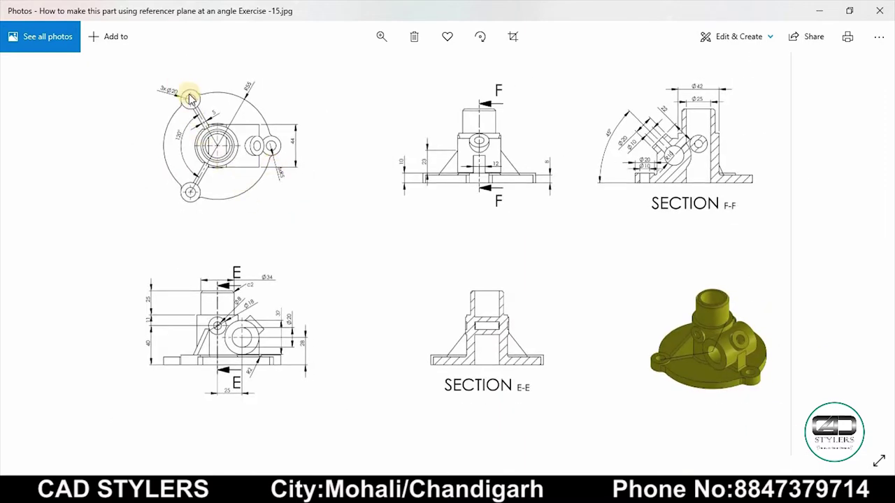
Step: Start a sketch on the flange's flat face, viewed normal to it
click(698, 437)
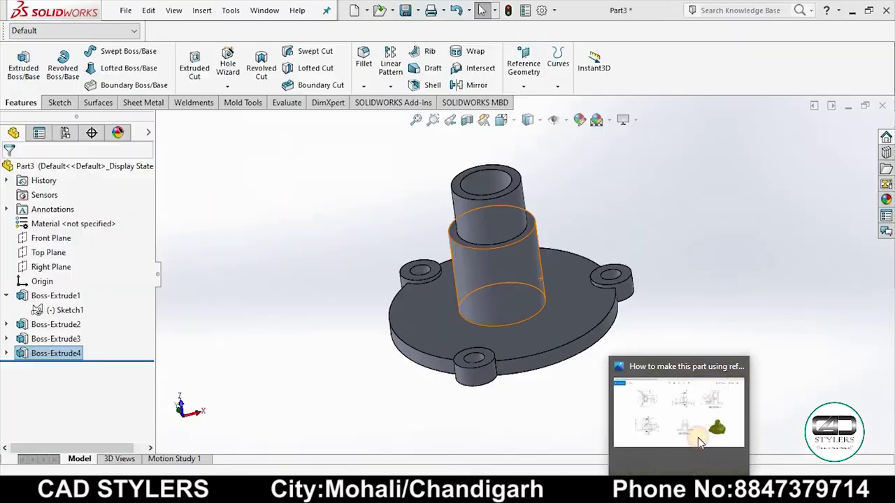
middle_drag(469, 284, 471, 355)
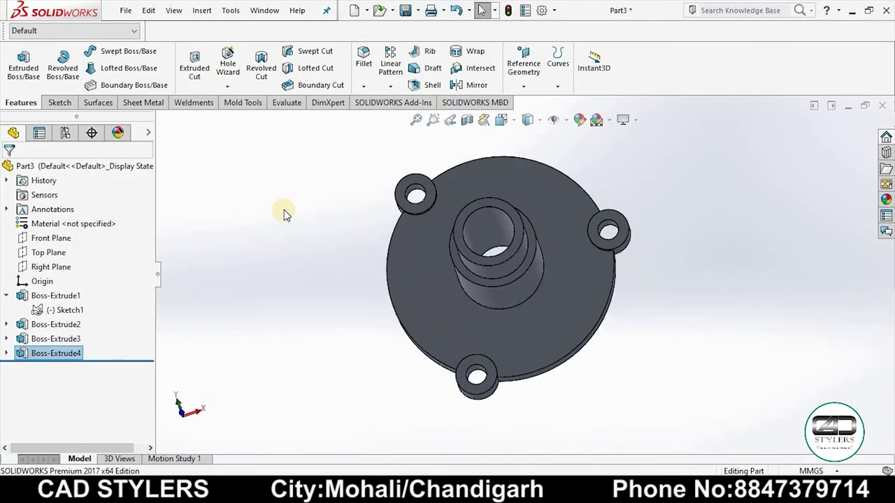
click(421, 316)
right_click(478, 253)
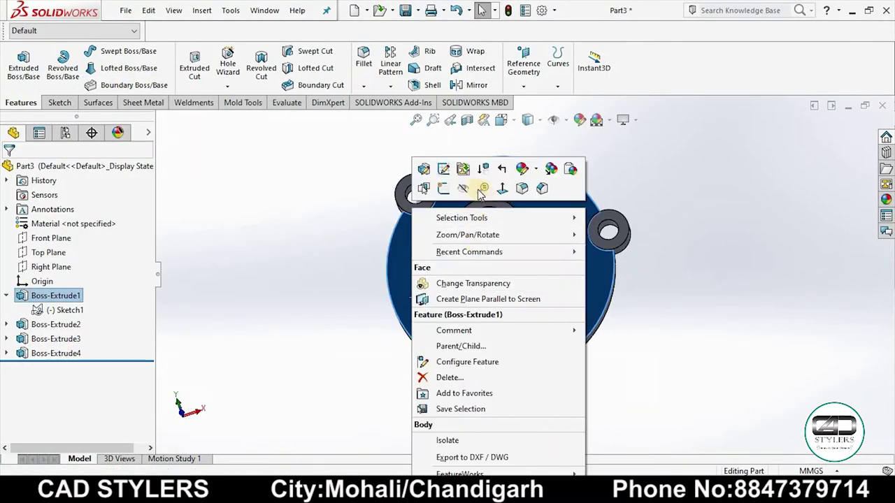
click(443, 189)
key(space)
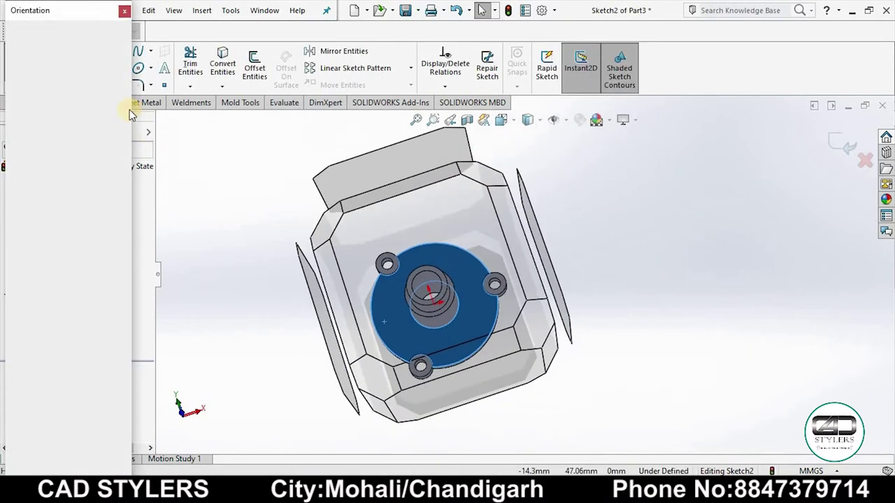
click(123, 89)
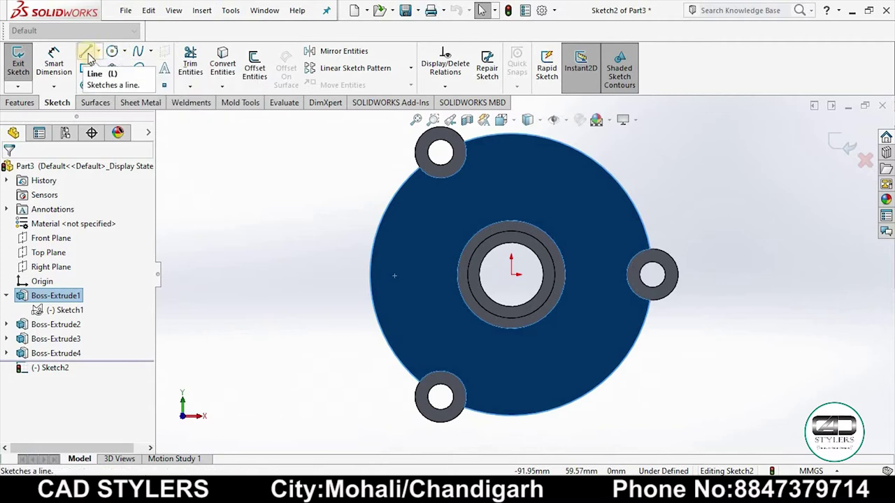
Step: Draw a 55 mm line from the top lug hole centre to the hub centre and exit the sketch
key(l)
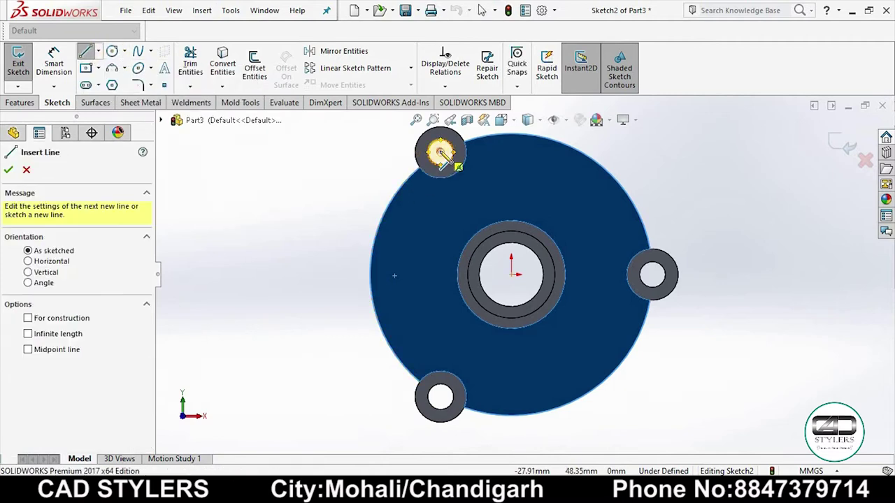
click(441, 153)
click(511, 274)
right_click(572, 283)
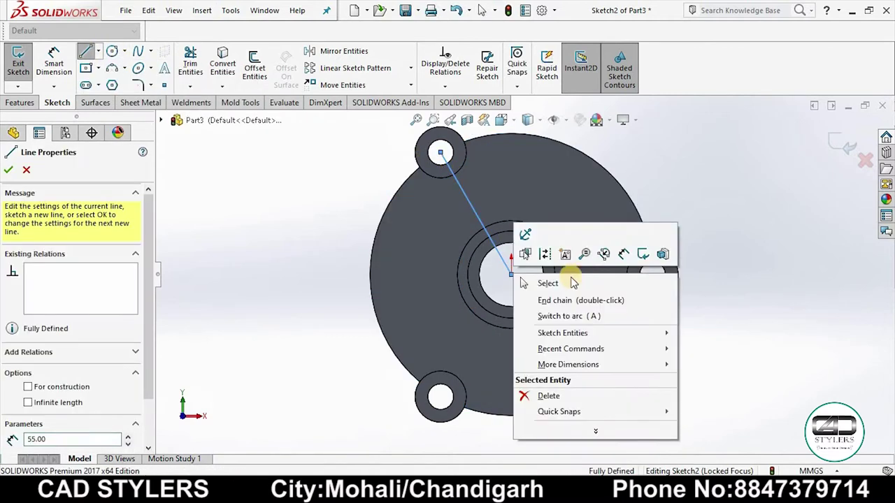
click(565, 283)
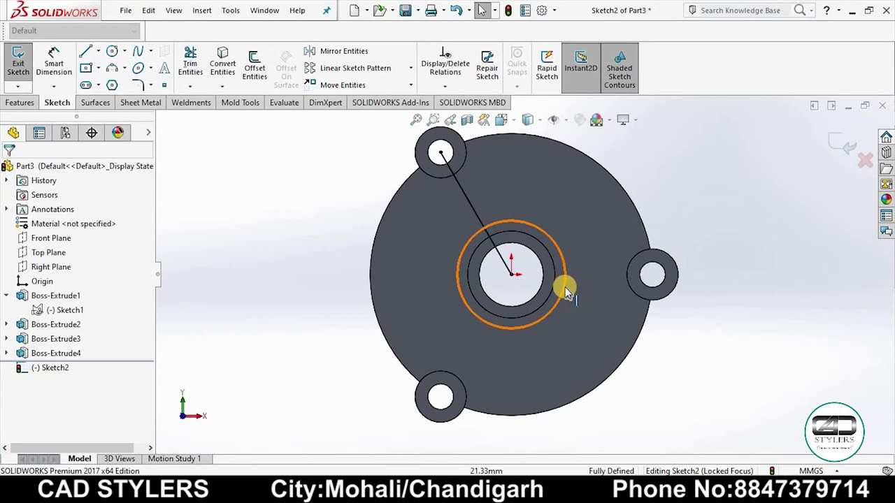
click(843, 144)
middle_drag(792, 310, 711, 238)
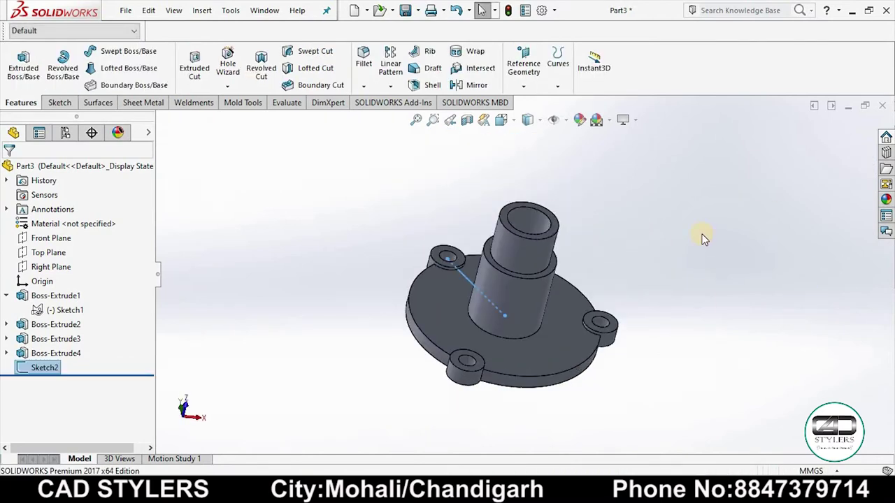
Step: Start a sketch on the Top Plane, viewed from below with the boss upright
right_click(43, 252)
click(59, 233)
key(space)
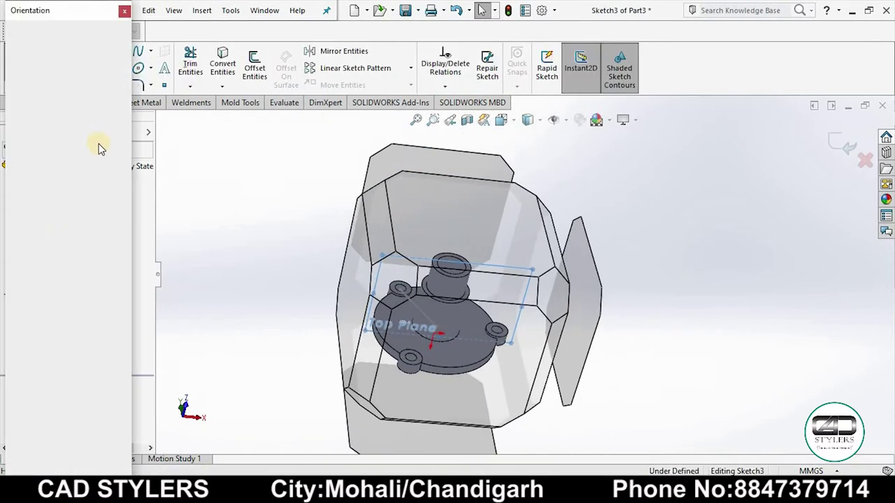
click(125, 90)
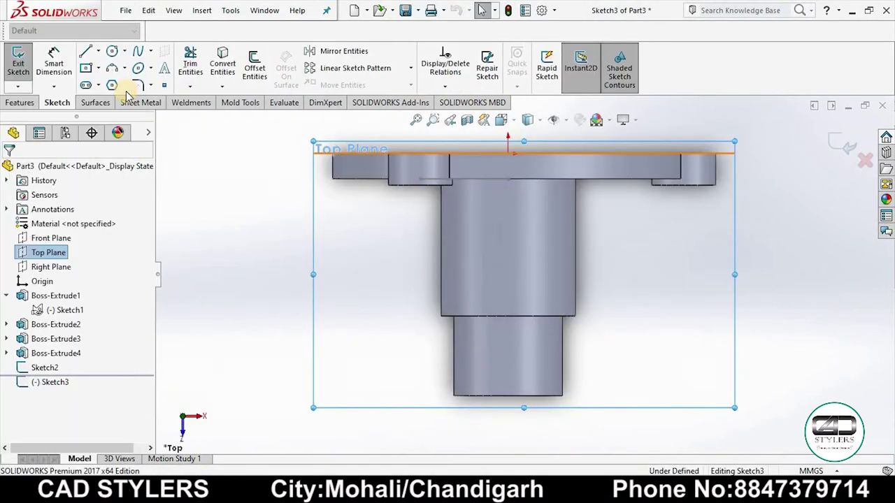
key(space)
click(126, 91)
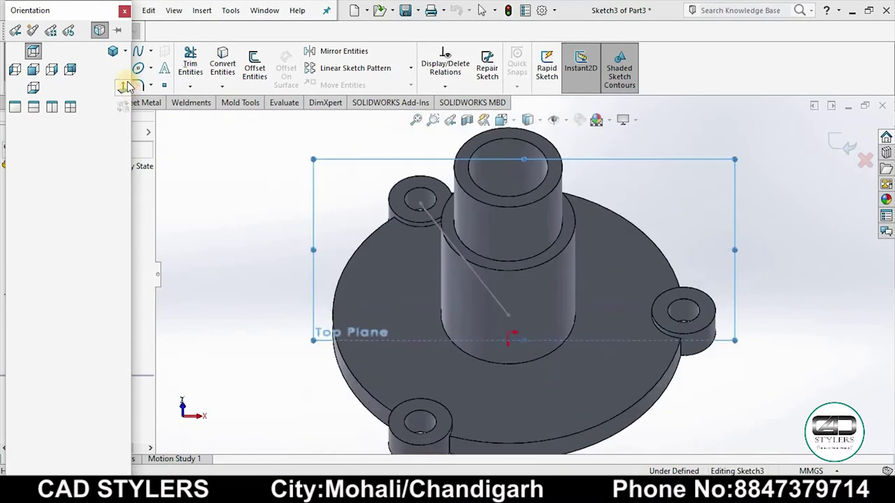
click(190, 86)
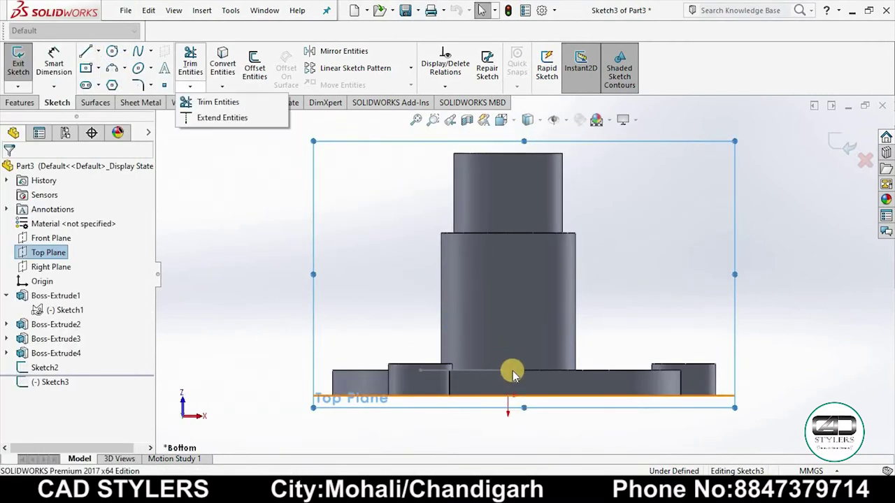
Step: Draw a vertical line up from the origin along the boss axis and exit the sketch
click(84, 51)
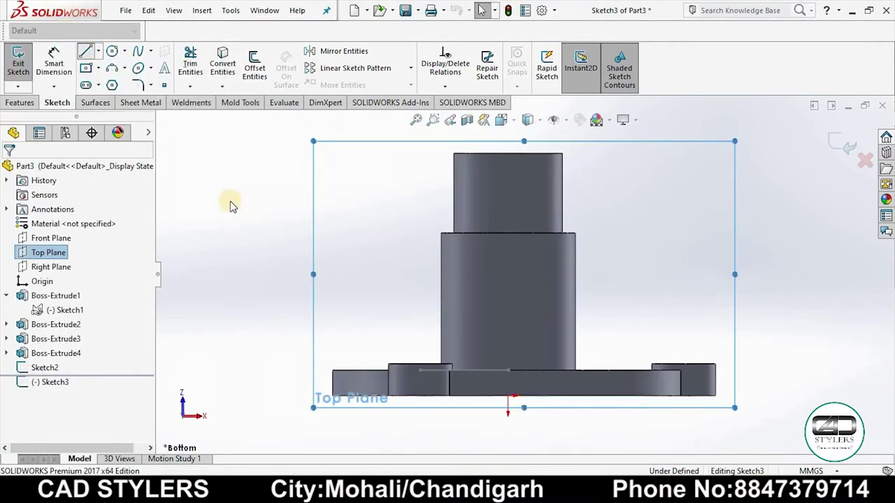
click(509, 393)
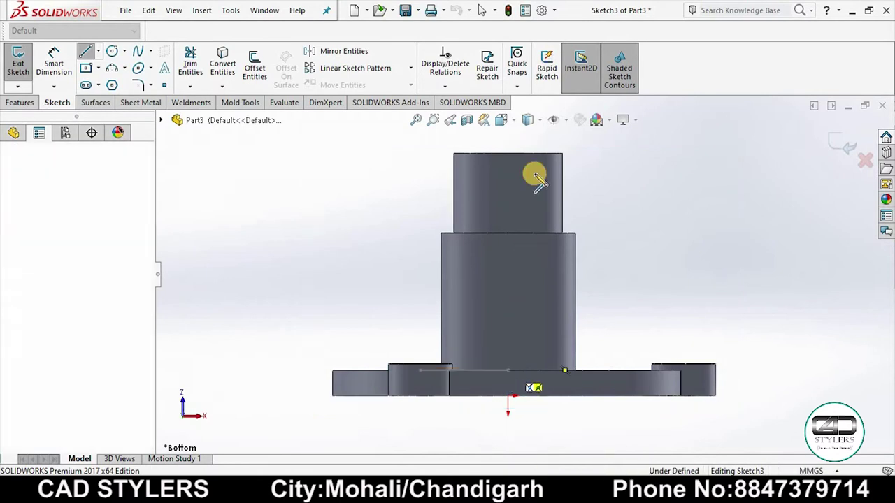
scroll(517, 189, up, 3)
click(515, 180)
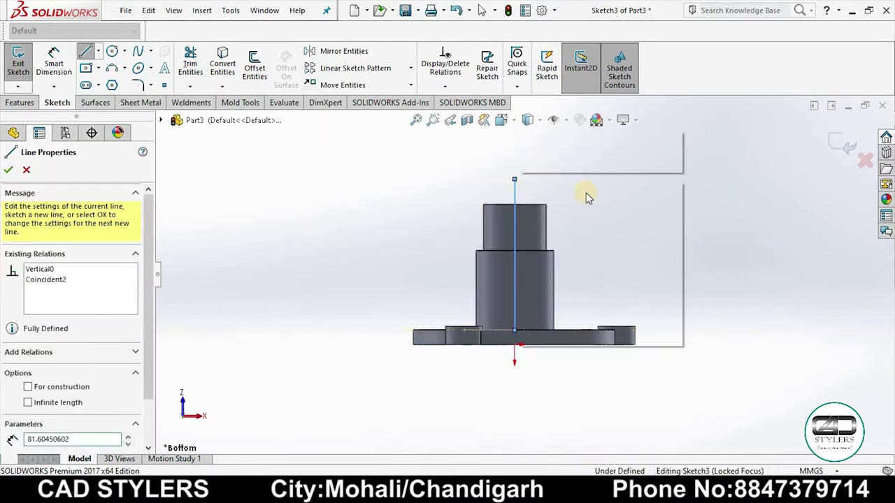
key(Escape)
key(Escape)
click(841, 144)
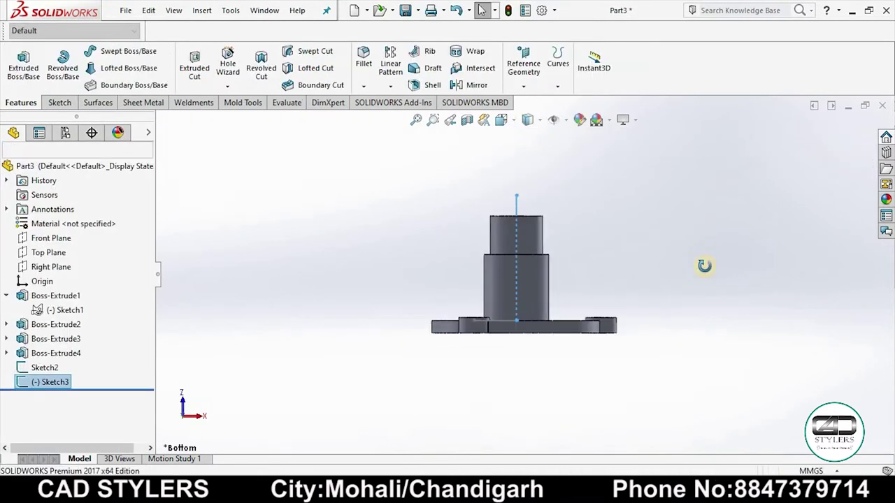
middle_drag(703, 263, 704, 314)
mouse_move(688, 261)
middle_down()
mouse_move(764, 313)
mouse_move(748, 318)
middle_up()
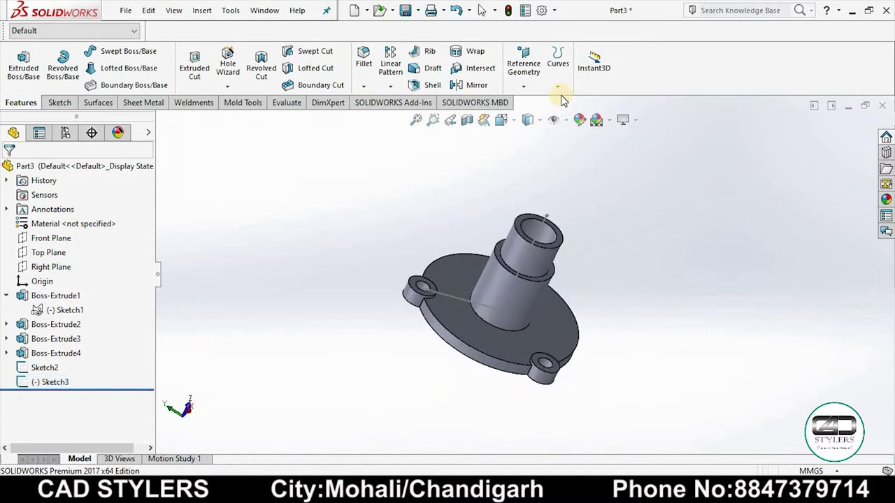
Step: Create Plane1 through Line1@Sketch3 and perpendicular to Line1@Sketch2
click(523, 68)
click(535, 102)
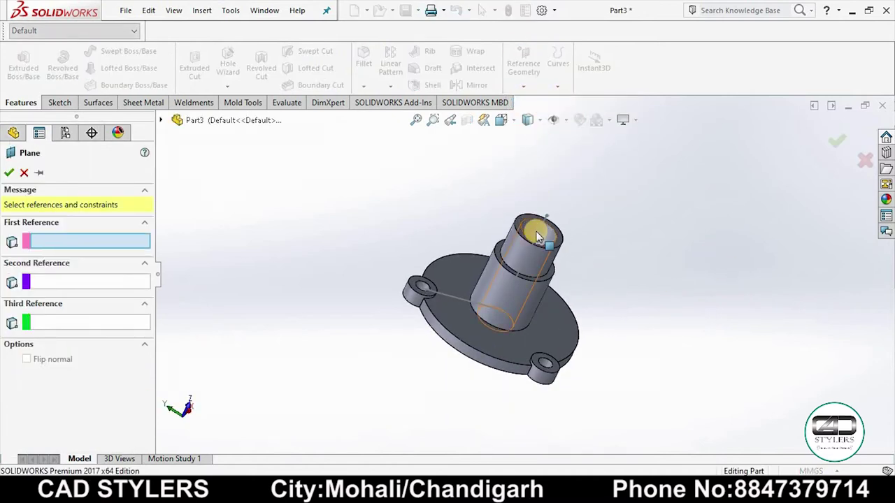
click(544, 228)
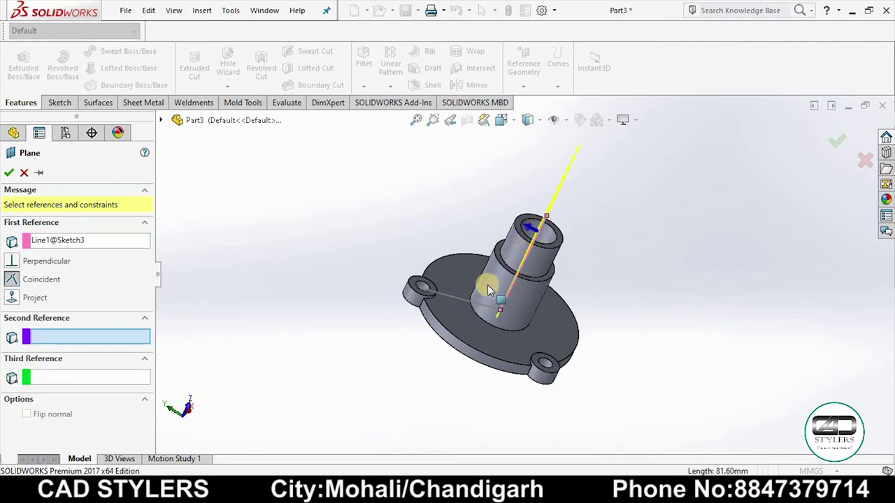
click(456, 300)
middle_drag(612, 305, 577, 334)
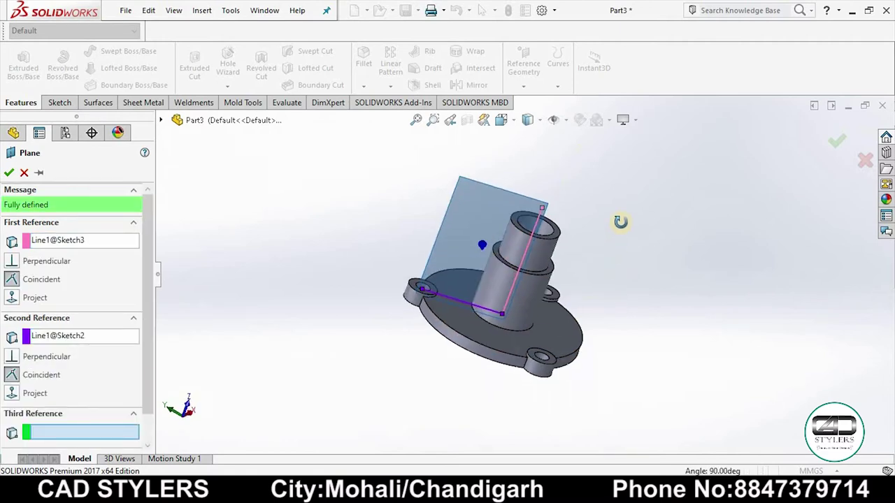
click(8, 172)
mouse_move(320, 289)
middle_down()
mouse_move(365, 254)
mouse_move(373, 277)
mouse_move(340, 354)
mouse_move(351, 302)
mouse_move(433, 269)
middle_up()
right_click(451, 260)
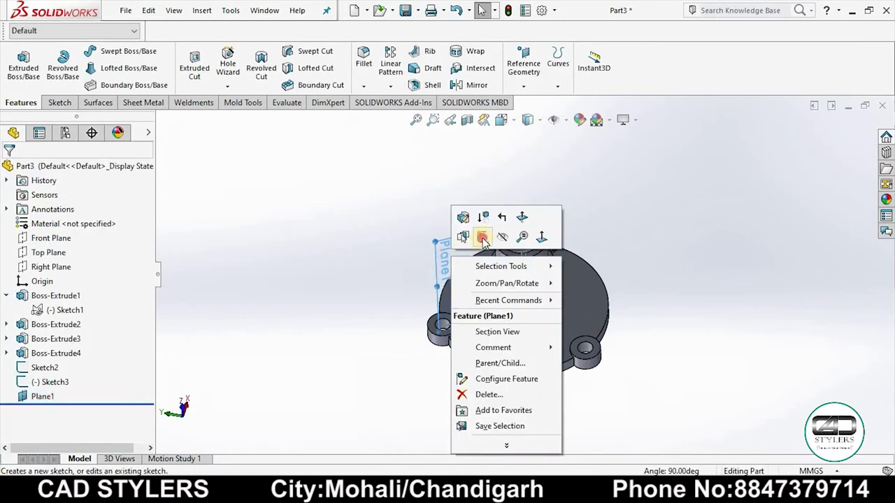
Step: Open Sketch4 on Plane1 face-on with the base rolled flat, checking the drawing's rib heights
click(482, 236)
key(space)
click(122, 85)
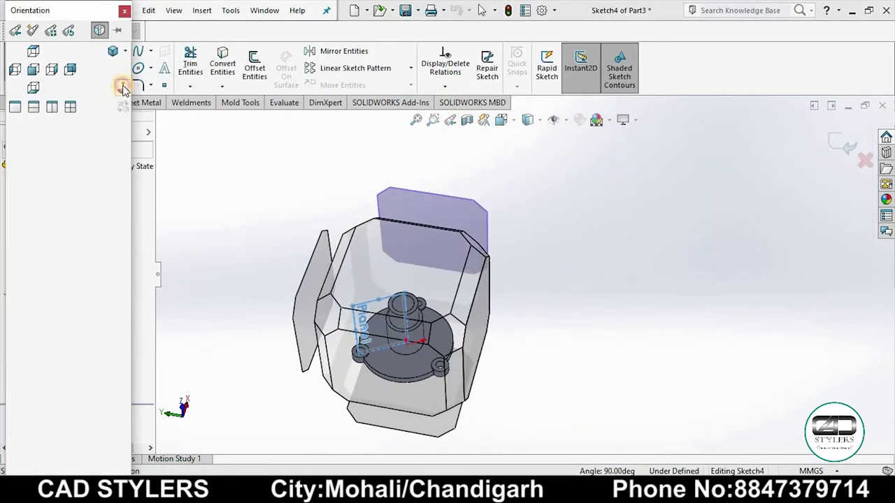
right_click(763, 225)
mouse_move(723, 222)
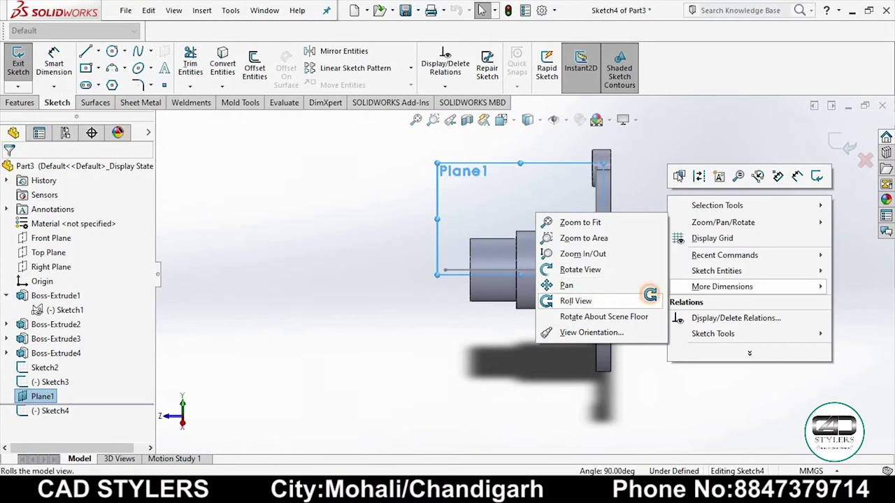
click(607, 300)
drag(607, 301, 441, 329)
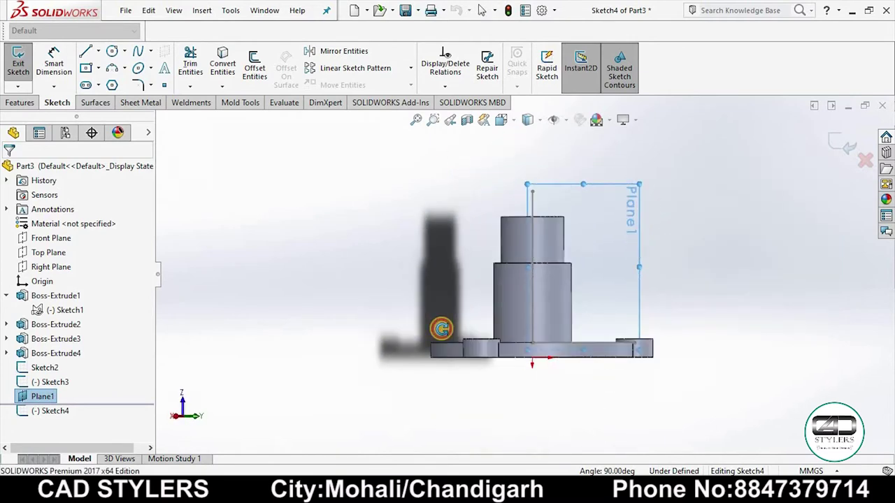
key(space)
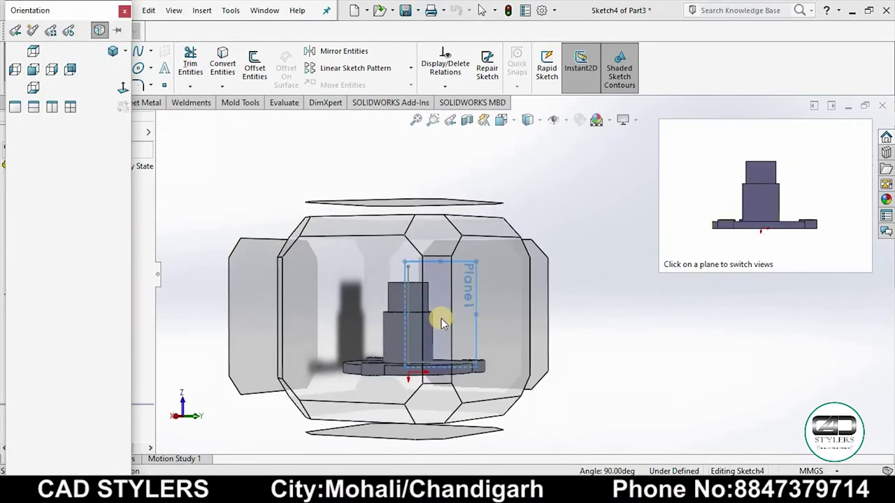
click(439, 319)
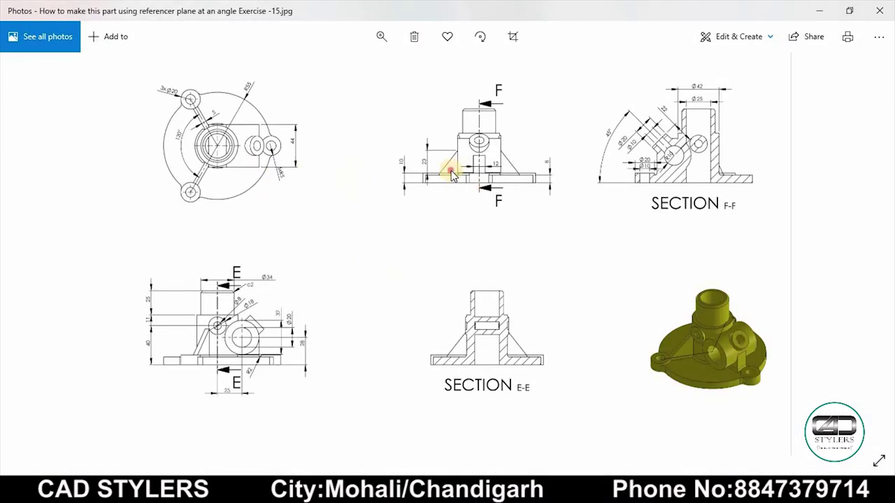
double_click(451, 173)
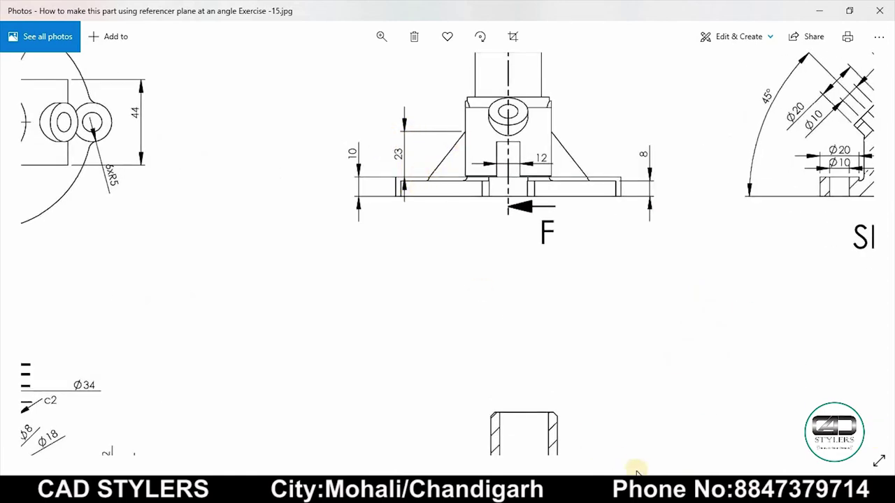
click(580, 437)
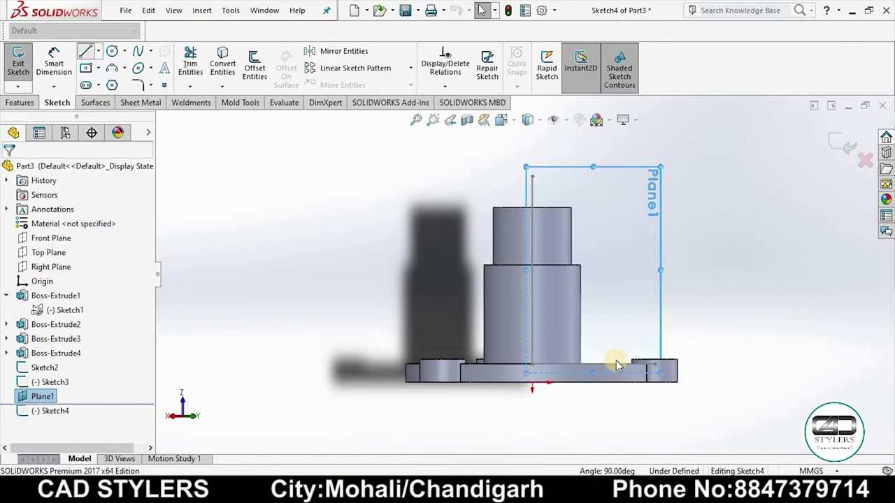
Step: Draw a 45° rib line from the lug corner up to the boss side
scroll(657, 364, down, 3)
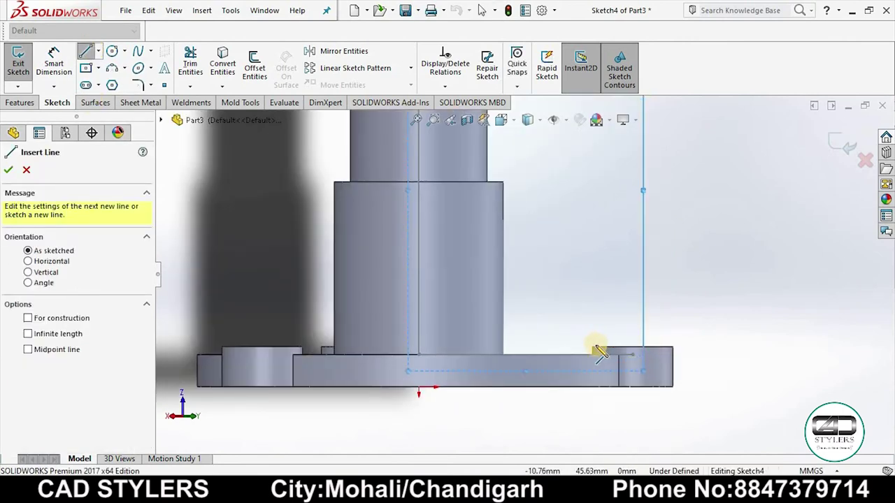
click(594, 348)
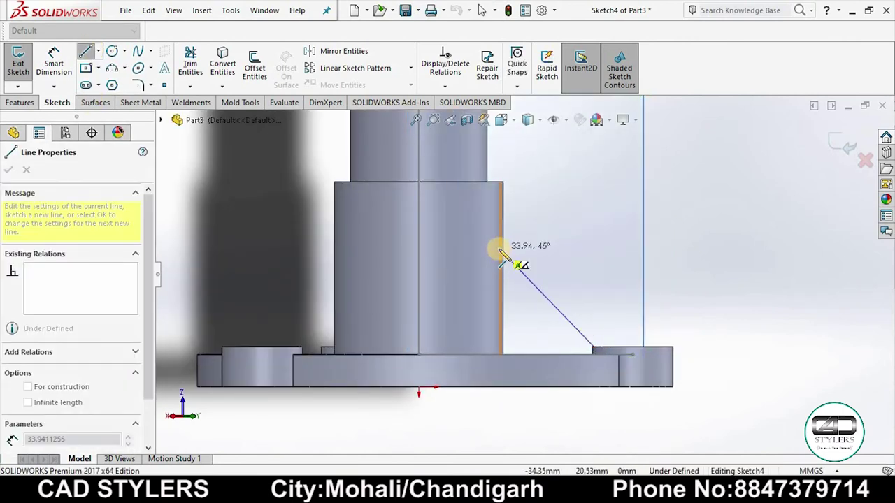
click(500, 250)
right_click(501, 250)
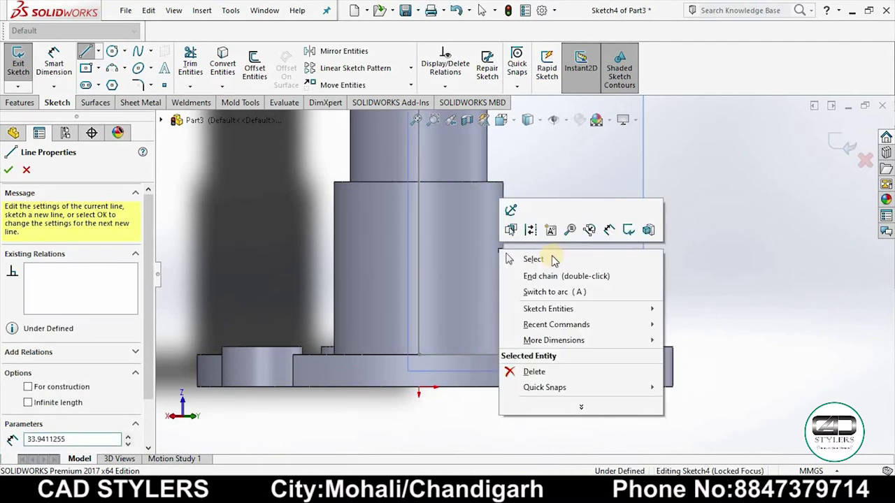
click(530, 257)
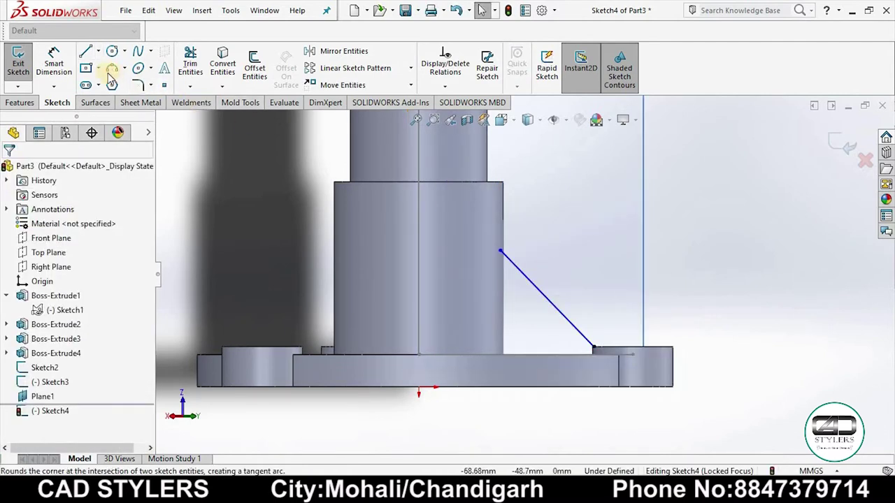
Step: Convert the boss side edge and make the rib line's upper end coincident with it
click(503, 227)
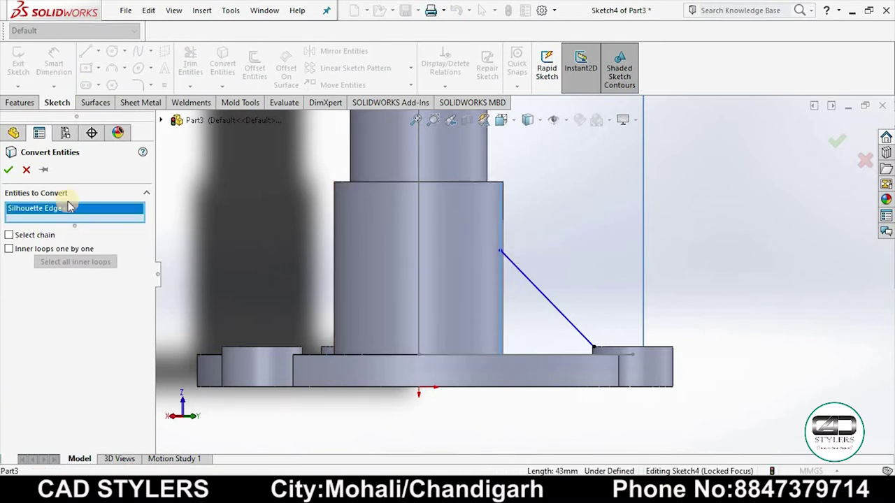
click(9, 170)
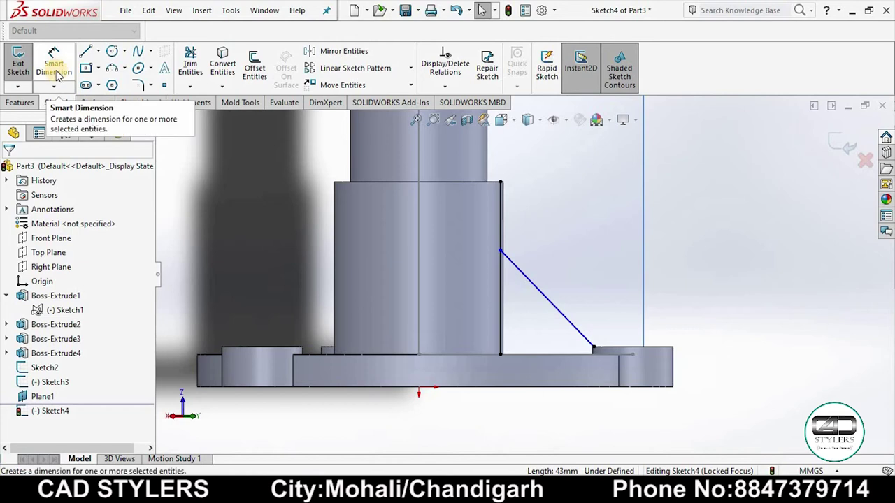
click(620, 347)
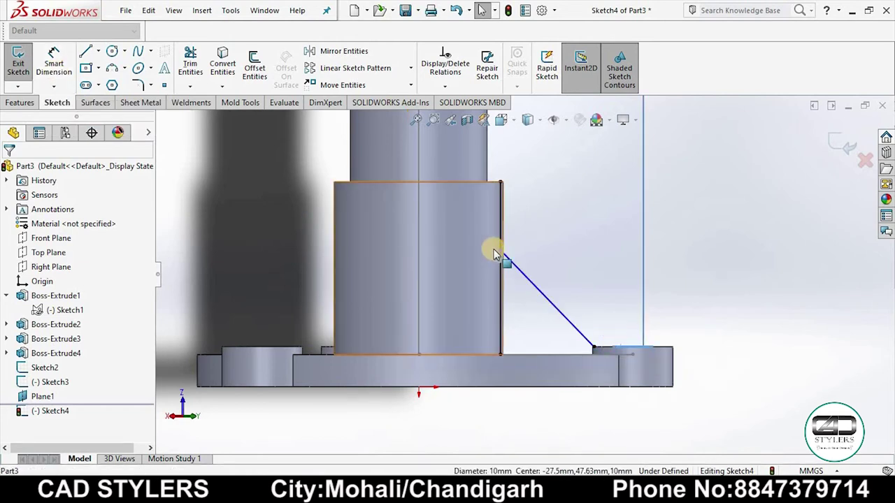
drag(500, 253, 500, 250)
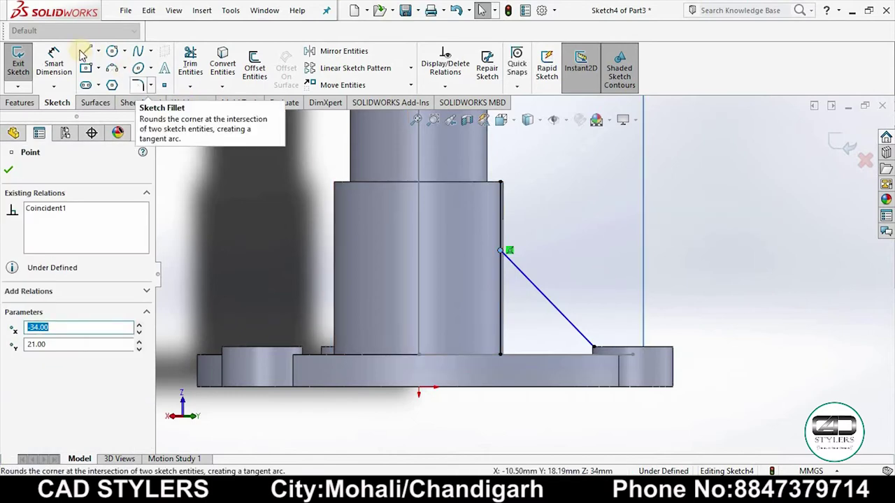
Step: Dimension the rib height from the lug's top edge at 23 mm
click(68, 66)
click(619, 349)
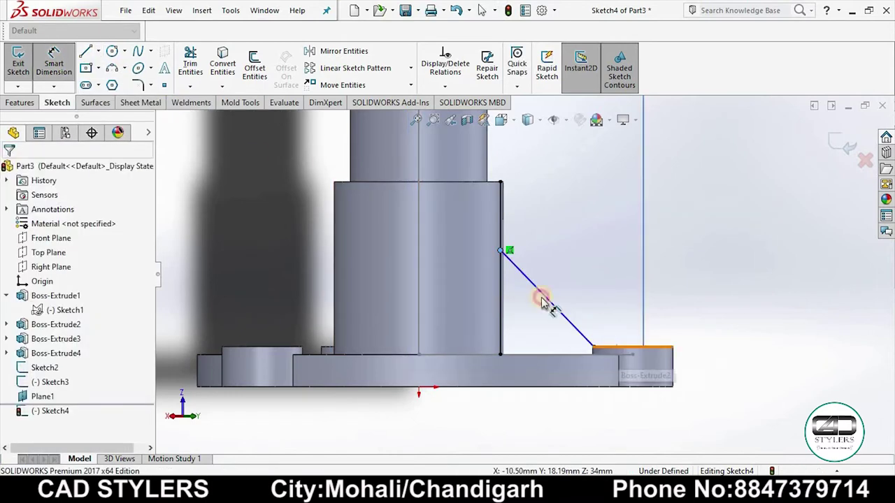
click(594, 288)
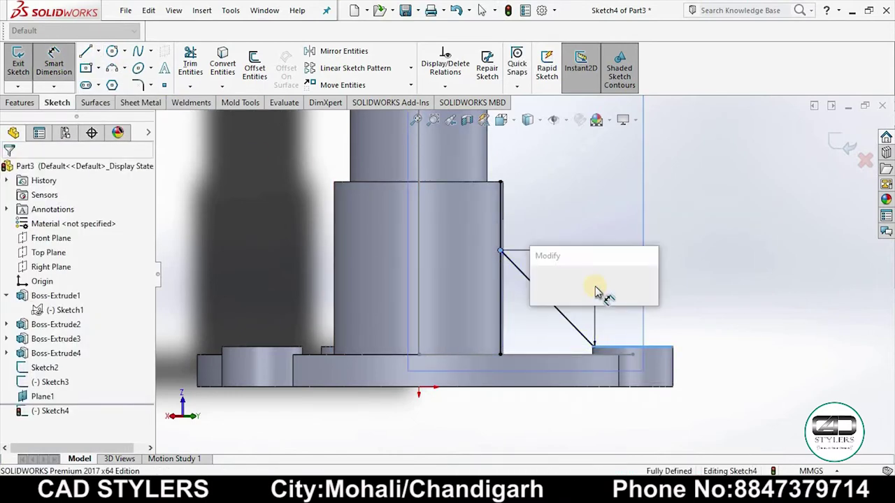
text(23)
key(Return)
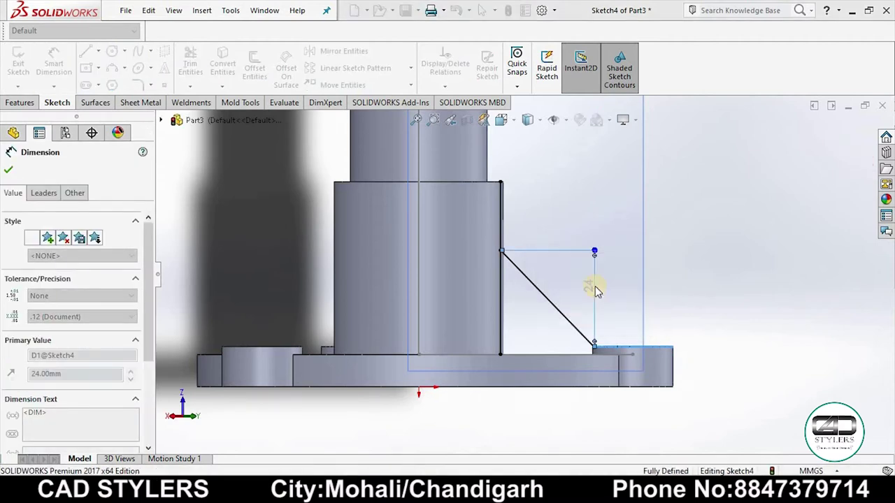
scroll(580, 346, down, 3)
scroll(571, 340, down, 2)
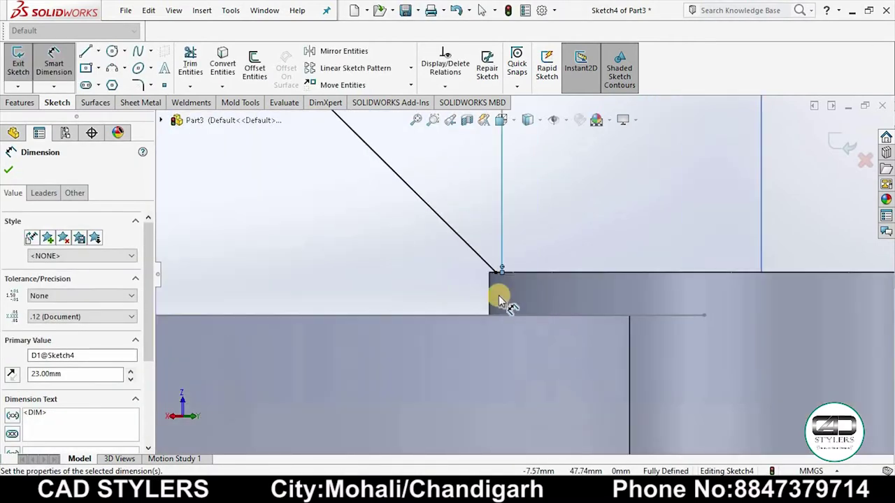
key(Escape)
Step: Orbit and zoom around the diagonal rib sketch on Plane1 to inspect it
middle_drag(734, 272, 733, 298)
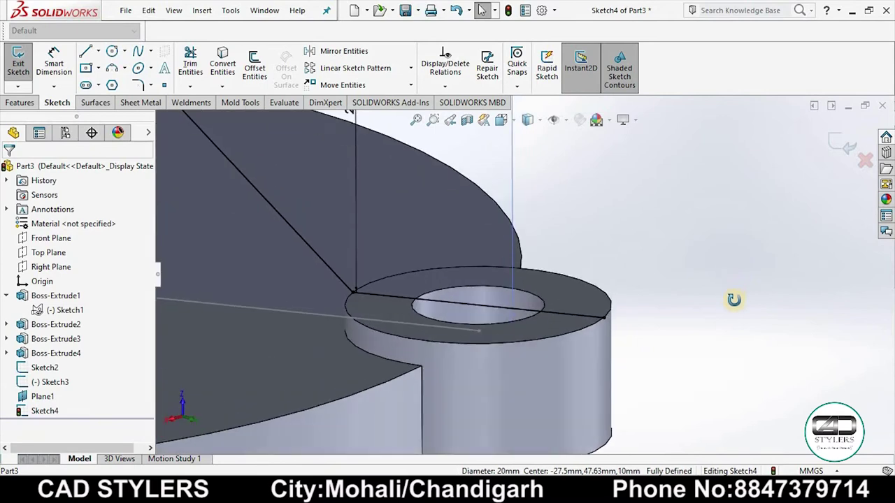
scroll(390, 315, down, 3)
scroll(506, 312, down, 2)
scroll(506, 313, down, 2)
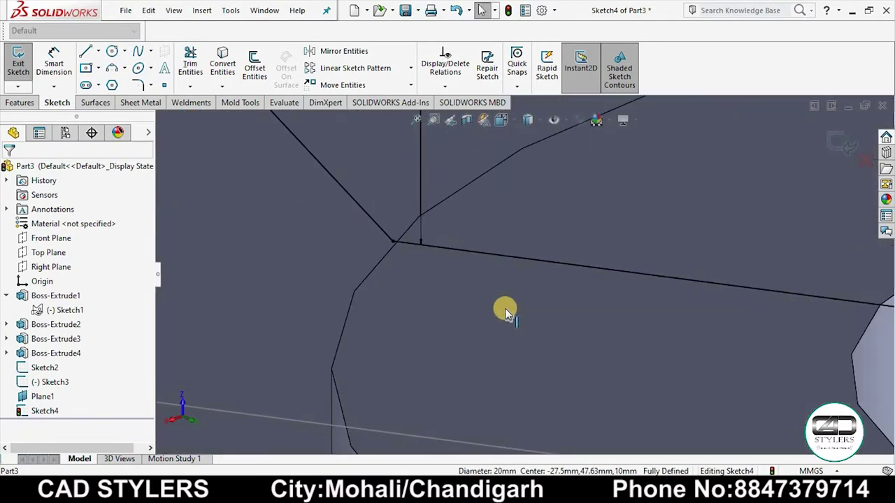
scroll(434, 269, down, 1)
scroll(444, 256, down, 2)
scroll(459, 259, down, 2)
scroll(459, 259, up, 2)
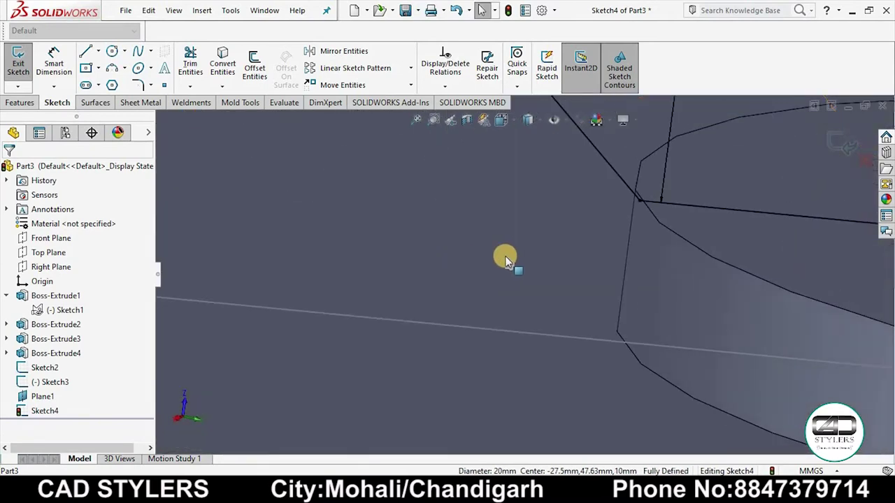
scroll(505, 256, up, 2)
scroll(597, 244, down, 2)
scroll(625, 214, down, 2)
scroll(531, 294, down, 2)
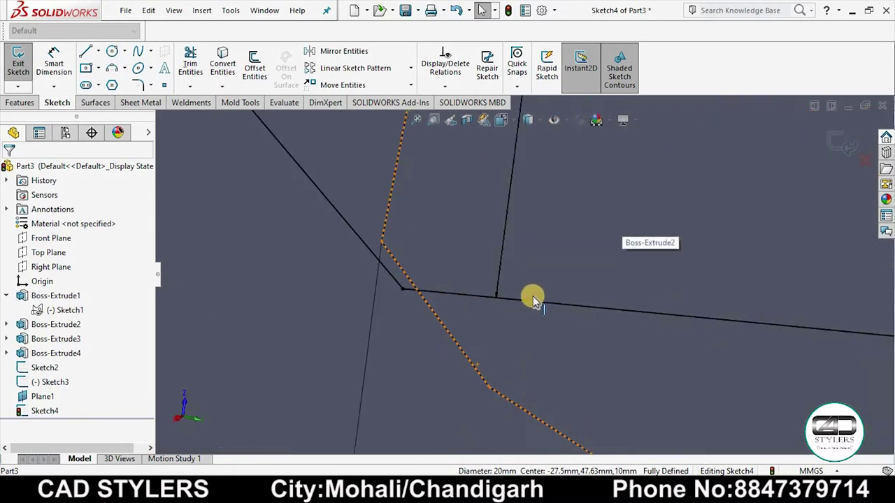
scroll(486, 303, down, 1)
scroll(482, 310, down, 2)
scroll(483, 304, up, 2)
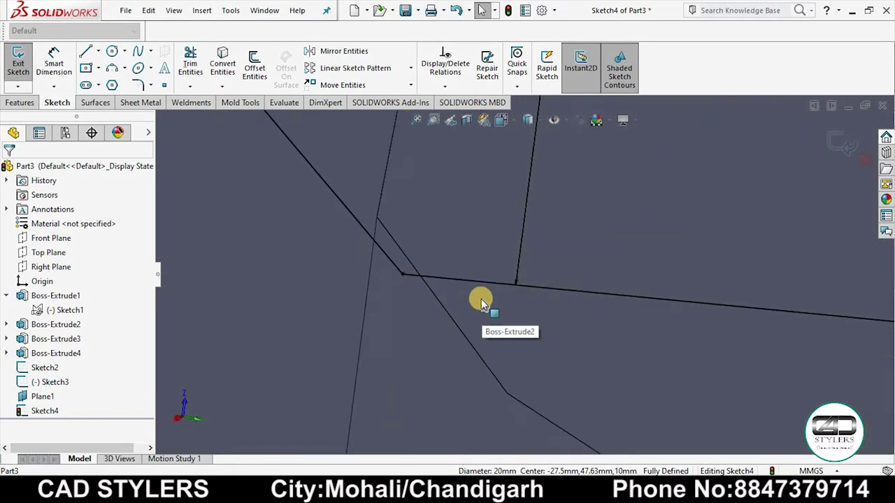
scroll(483, 294, up, 2)
scroll(483, 276, up, 2)
scroll(483, 267, up, 2)
scroll(484, 267, up, 2)
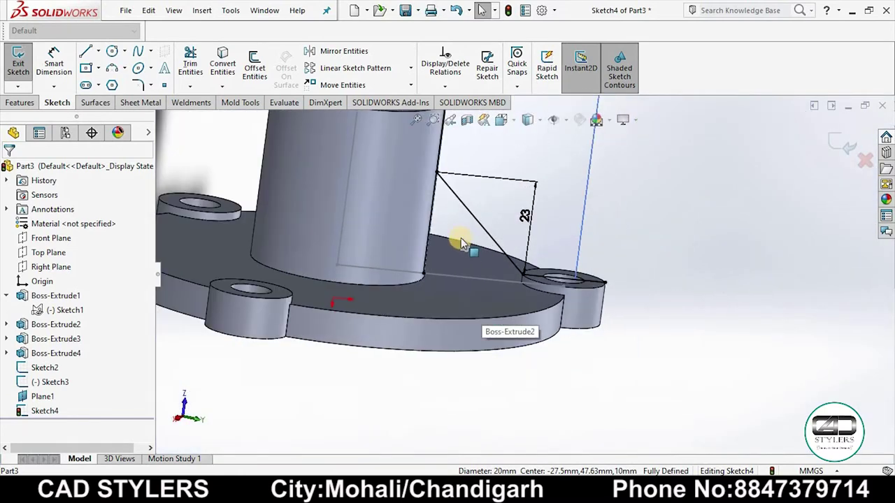
scroll(459, 240, down, 3)
scroll(409, 200, down, 2)
scroll(381, 144, down, 2)
scroll(398, 199, down, 2)
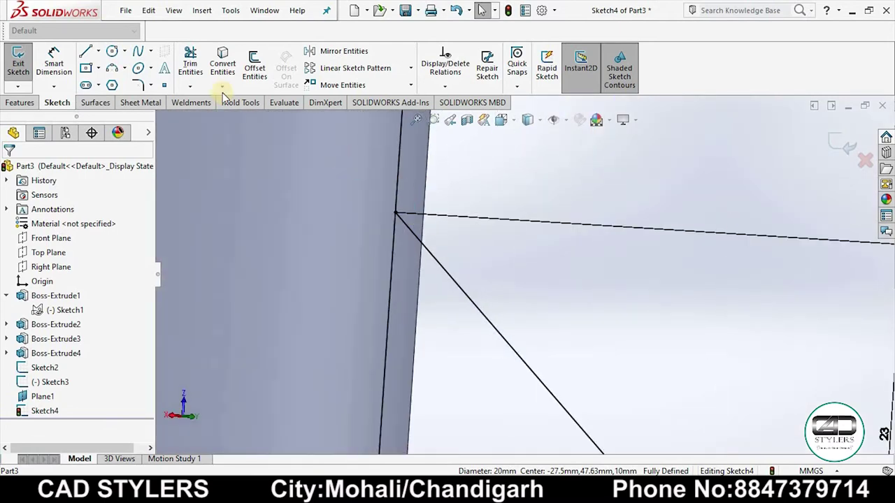
Step: Trim Sketch4 down to the 23 mm diagonal rib line and exit the sketch
click(190, 63)
key(f)
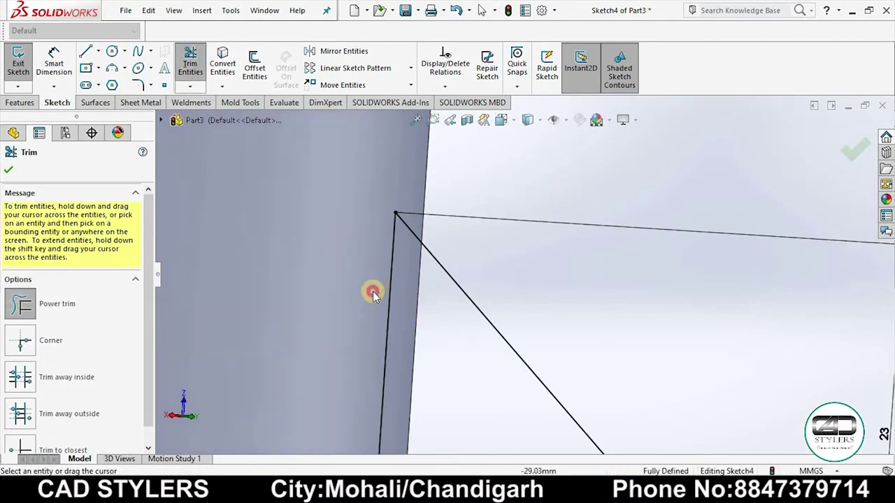
middle_drag(700, 272, 703, 310)
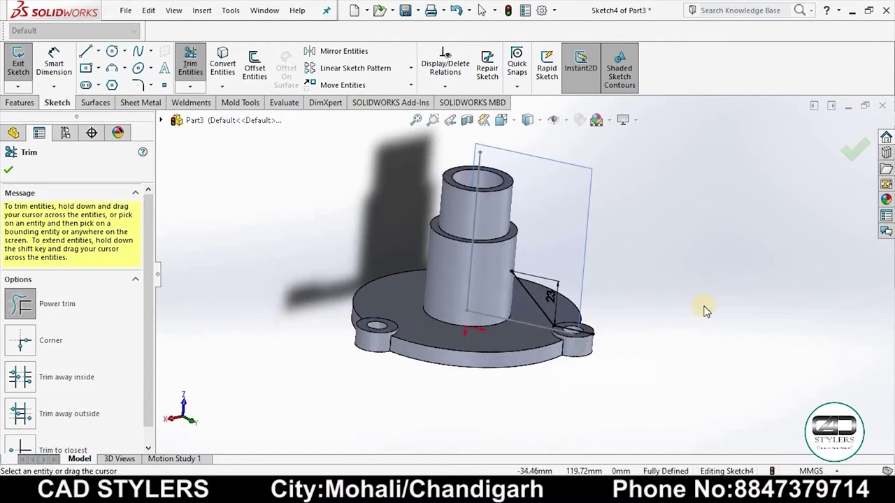
scroll(593, 336, down, 2)
scroll(489, 353, down, 3)
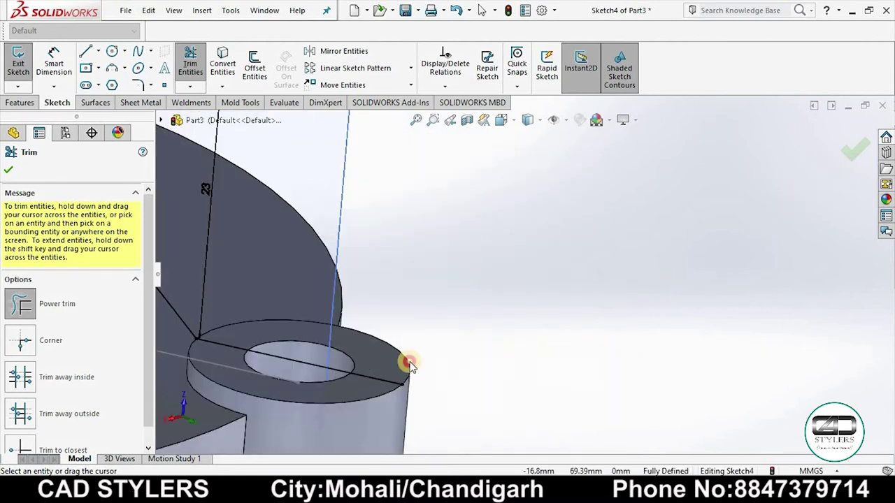
scroll(406, 392, up, 2)
scroll(436, 309, up, 3)
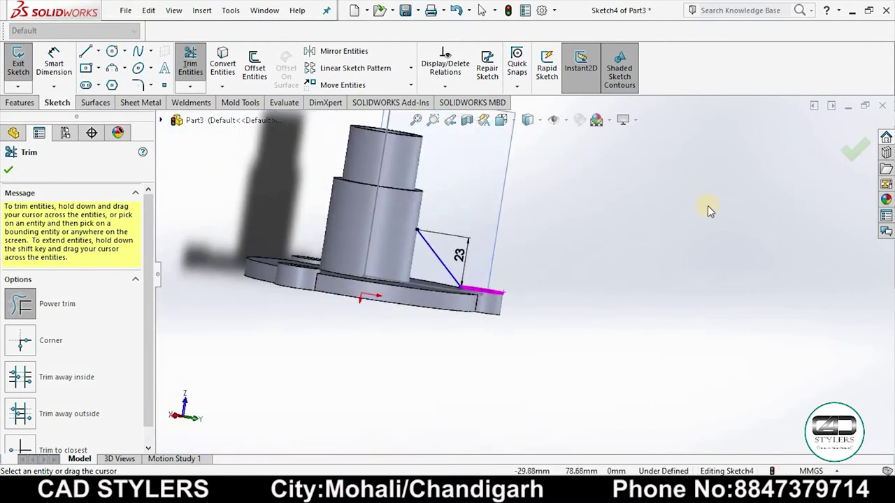
middle_drag(524, 284, 707, 205)
click(844, 147)
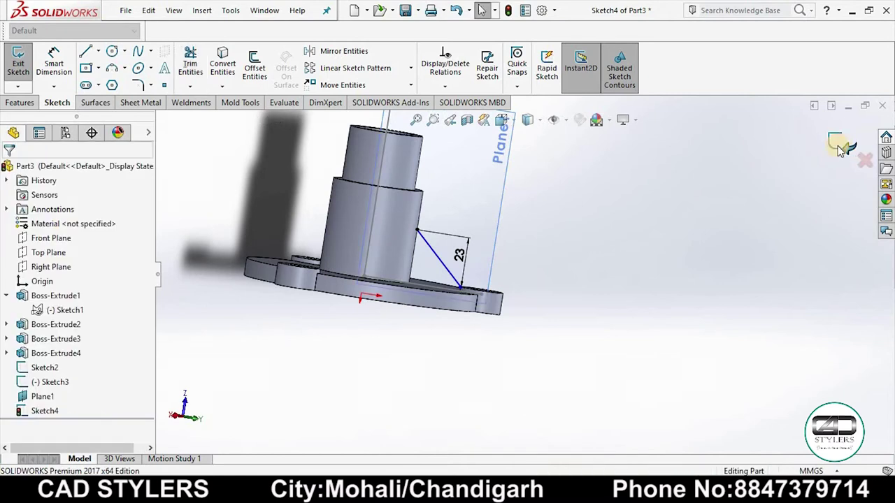
click(841, 150)
scroll(602, 293, down, 2)
Step: Reopen Sketch4 for editing and view it normal to the sketch plane
scroll(595, 300, up, 2)
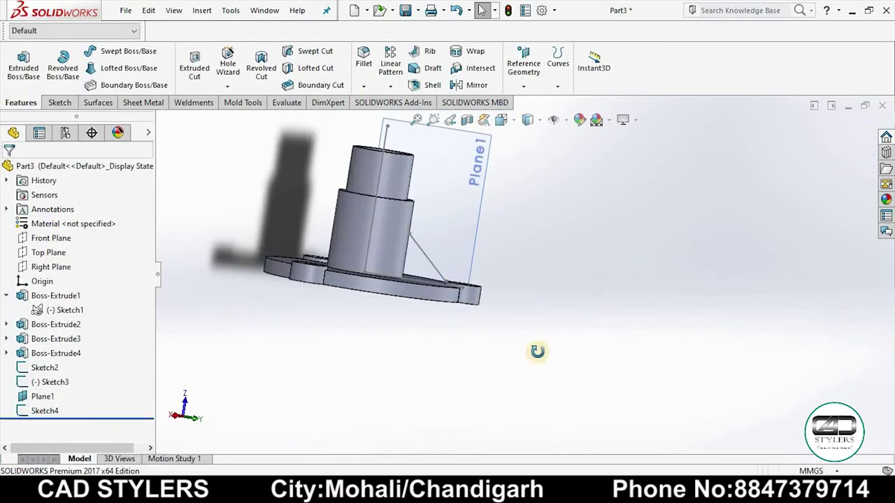
middle_drag(536, 349, 455, 266)
scroll(437, 238, down, 3)
right_click(426, 210)
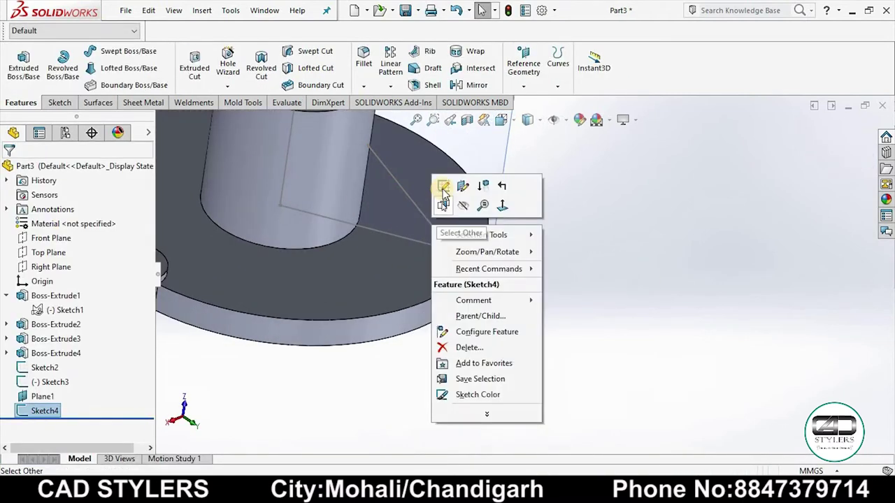
click(441, 186)
key(space)
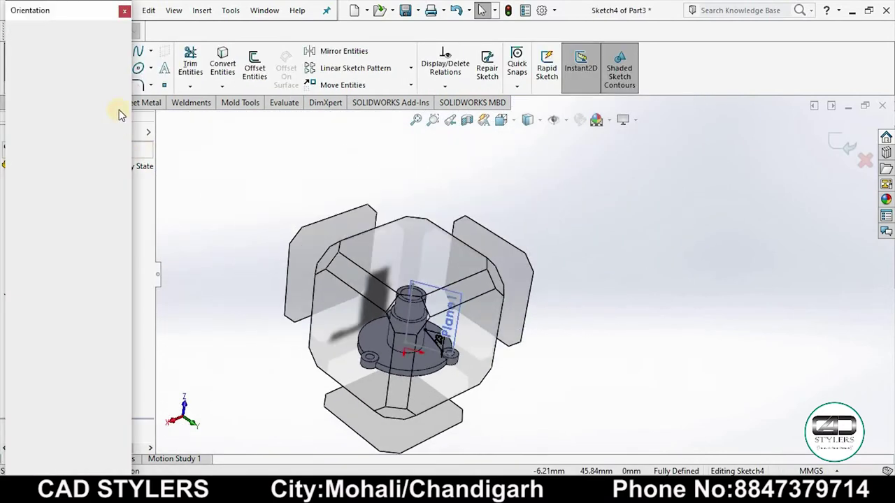
click(119, 87)
Step: Add a line at the boss corner, then exit Sketch4 and select it
scroll(593, 211, down, 3)
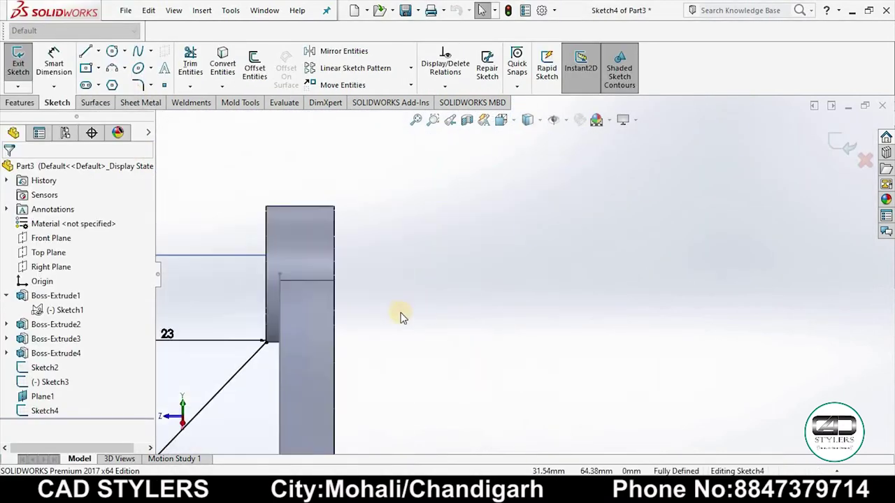
scroll(325, 351, down, 5)
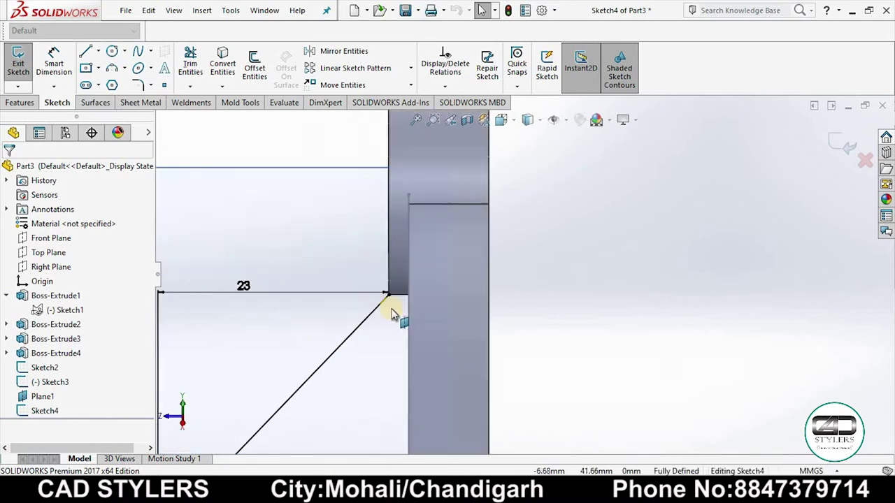
key(l)
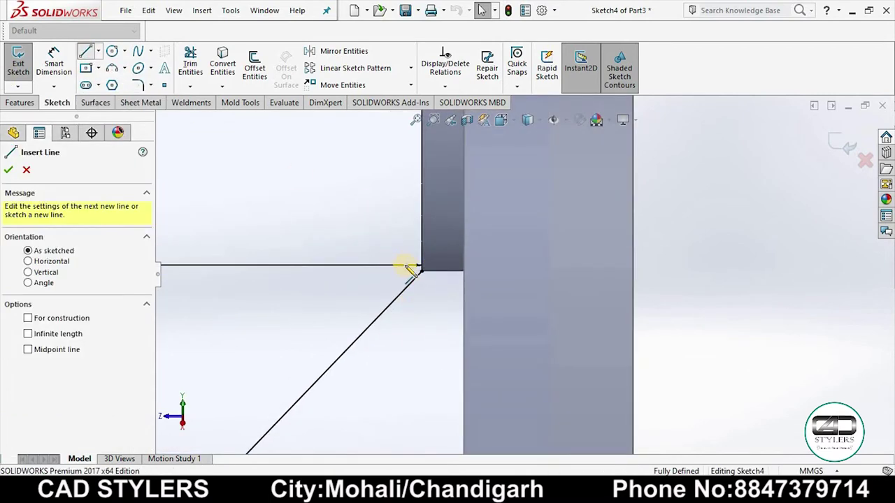
click(422, 264)
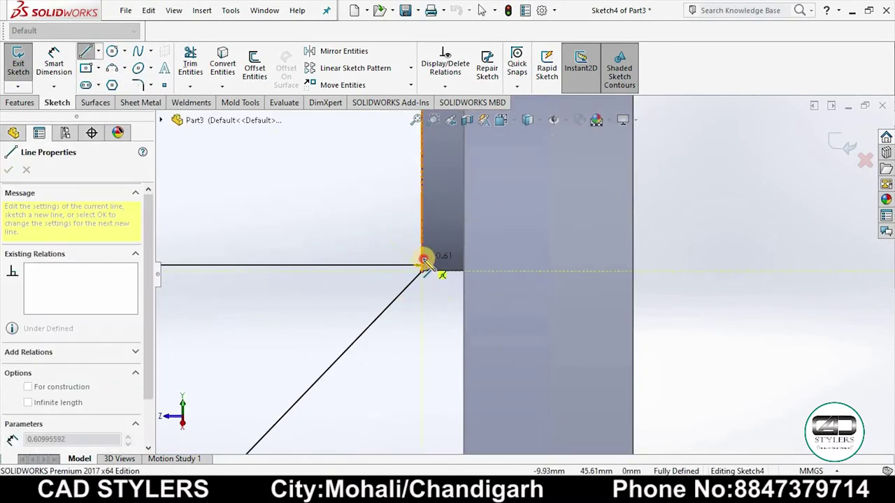
right_click(423, 260)
click(458, 267)
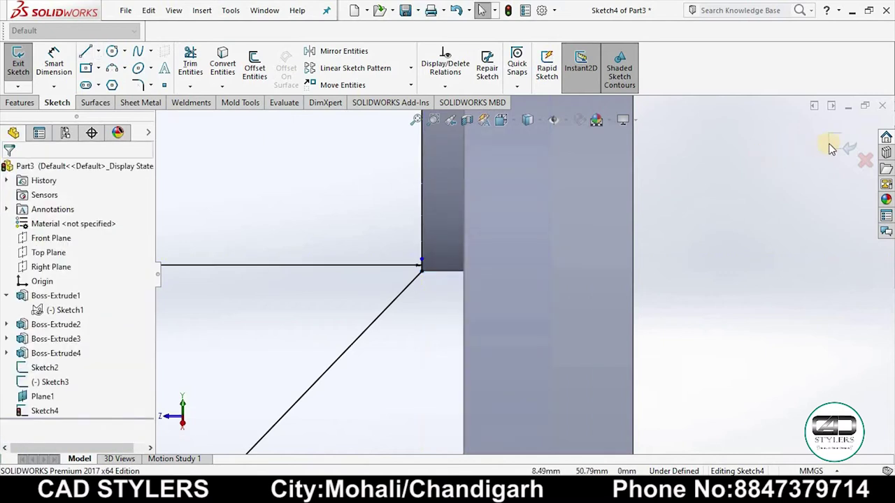
key(ctrl+b)
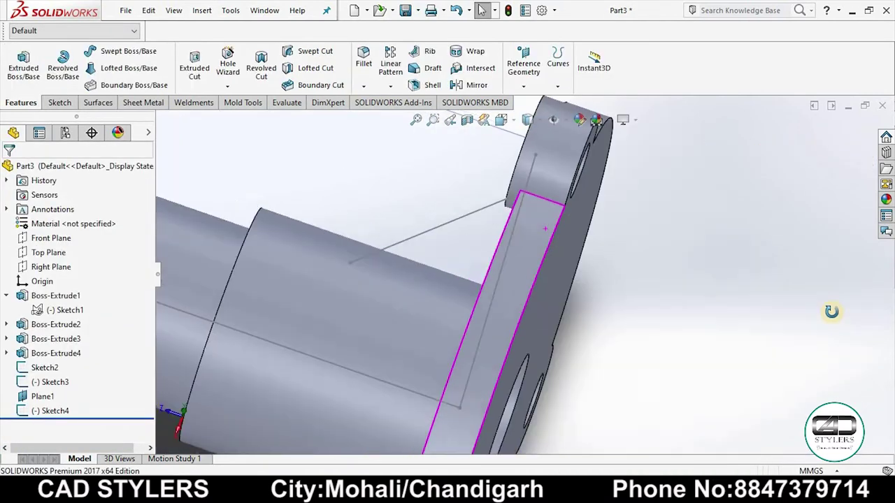
scroll(732, 262, up, 5)
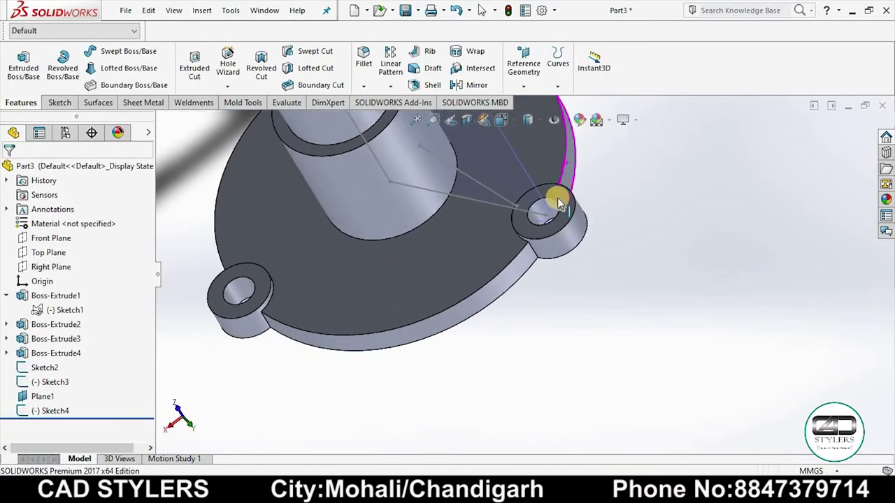
mouse_move(594, 299)
middle_down()
mouse_move(629, 257)
mouse_move(615, 266)
middle_up()
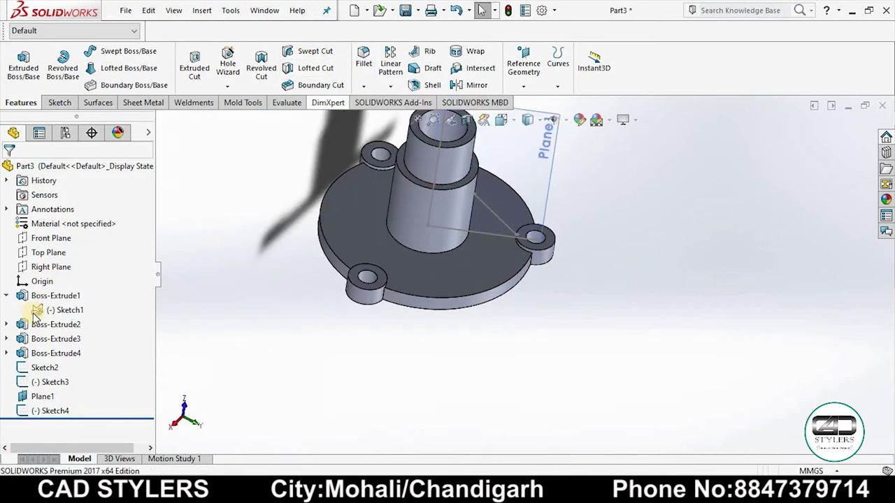
click(50, 411)
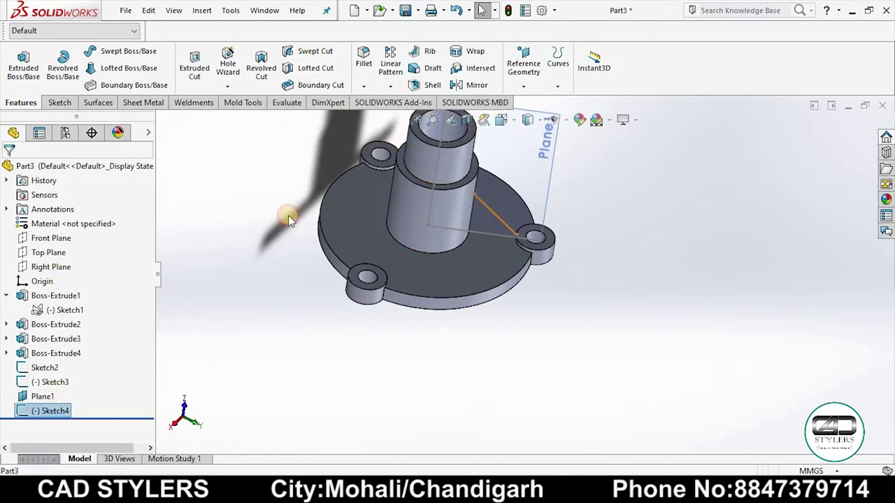
Step: Create a 5 mm thick rib from Sketch4's angled line
click(429, 56)
mouse_move(551, 319)
middle_down()
mouse_move(549, 271)
mouse_move(426, 295)
middle_up()
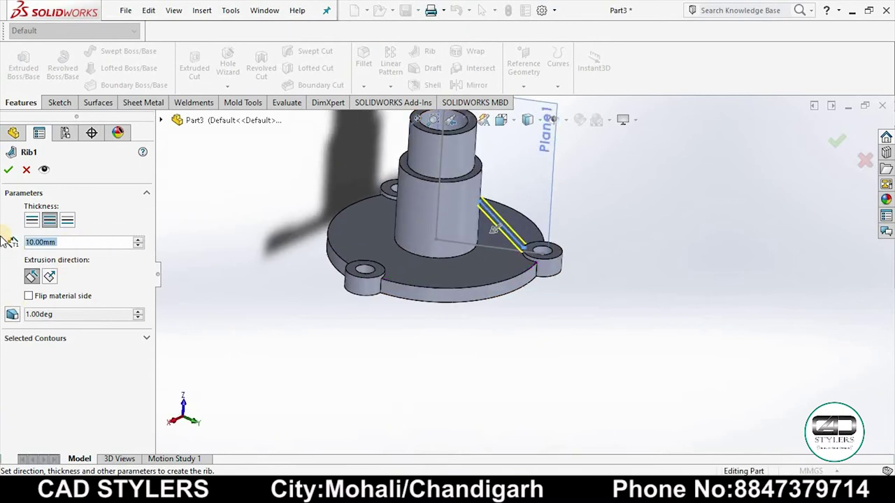
text(5)
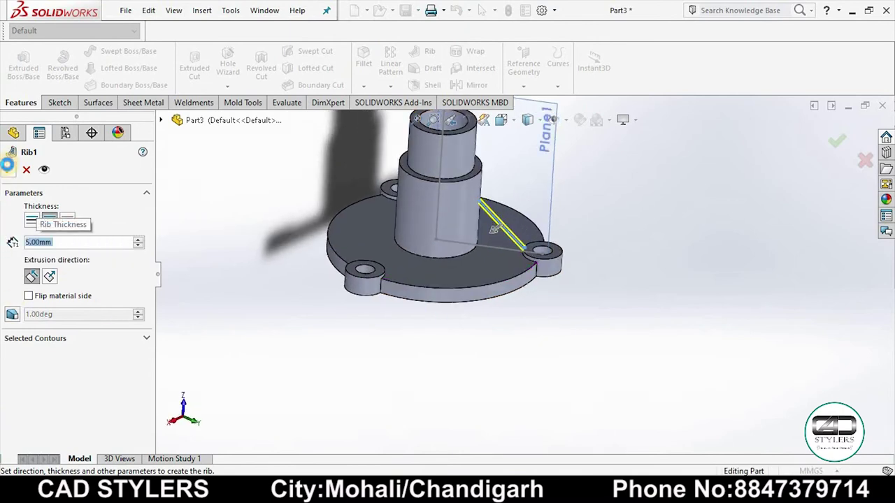
key(Return)
scroll(572, 200, down, 2)
scroll(579, 288, down, 2)
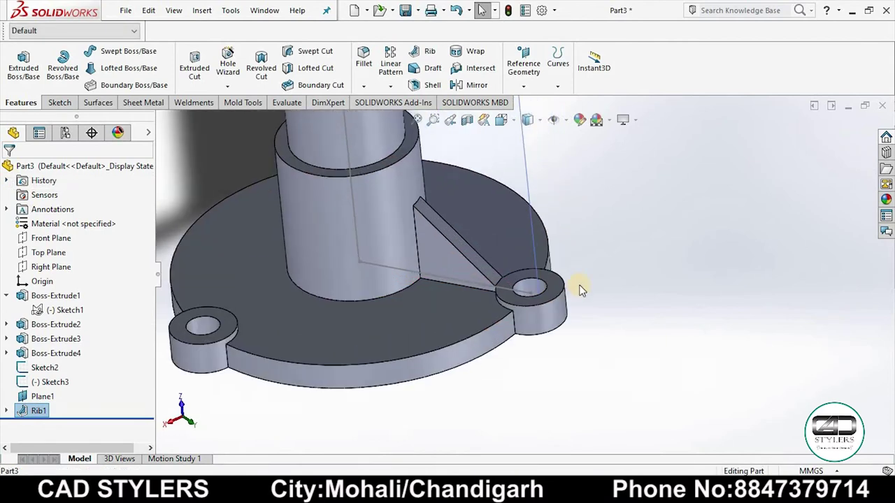
scroll(550, 292, up, 3)
mouse_move(550, 293)
middle_down()
mouse_move(545, 299)
mouse_move(578, 294)
mouse_move(575, 280)
middle_up()
scroll(576, 282, down, 2)
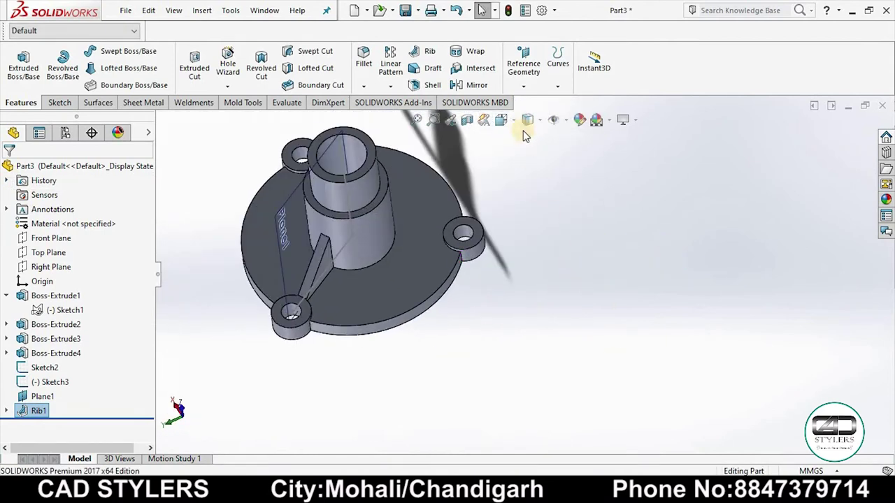
Step: Circularly pattern Rib1 about the boss axis line at 120°, 2 instances, reversed direction
click(390, 86)
click(414, 119)
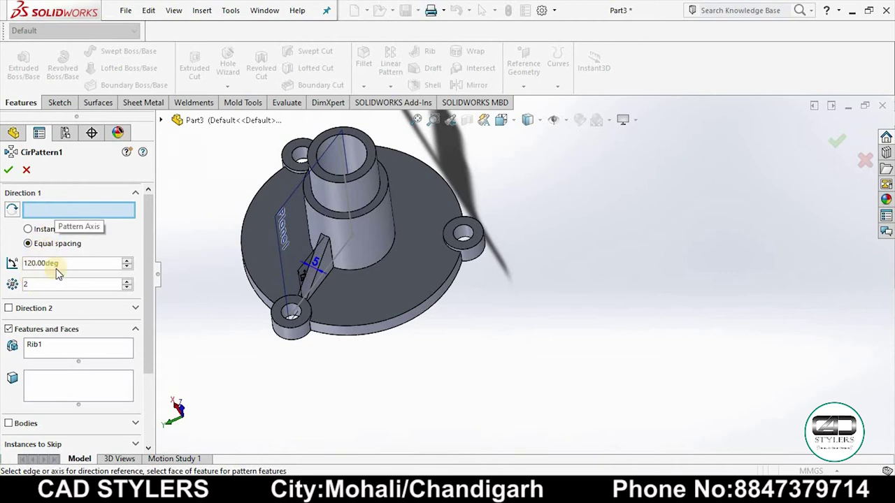
mouse_move(561, 403)
middle_down()
mouse_move(478, 335)
mouse_move(489, 333)
middle_up()
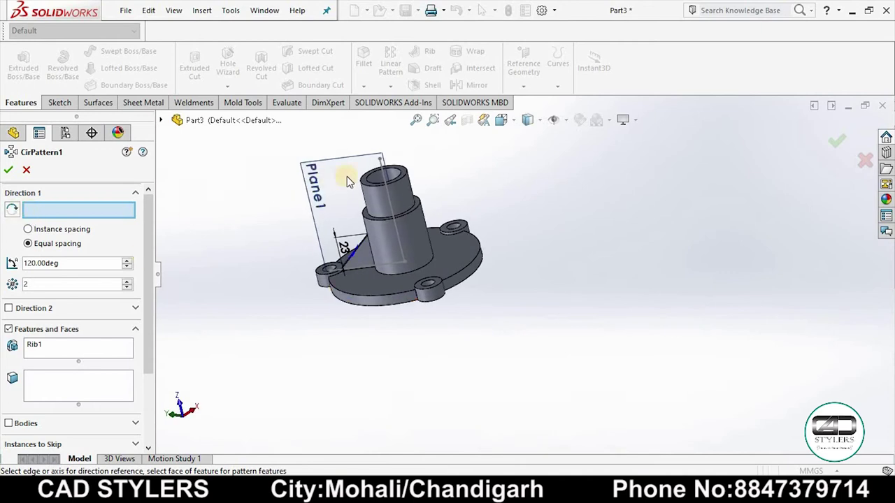
click(384, 179)
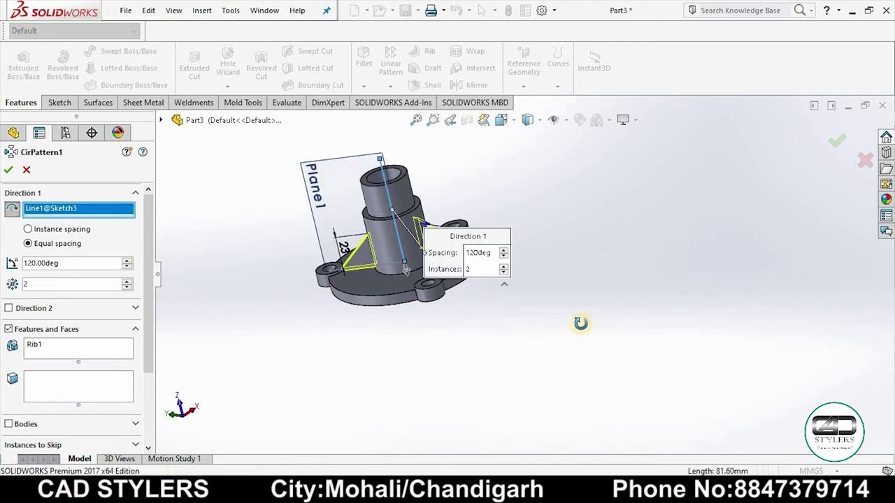
middle_drag(580, 323, 589, 322)
middle_drag(480, 359, 460, 294)
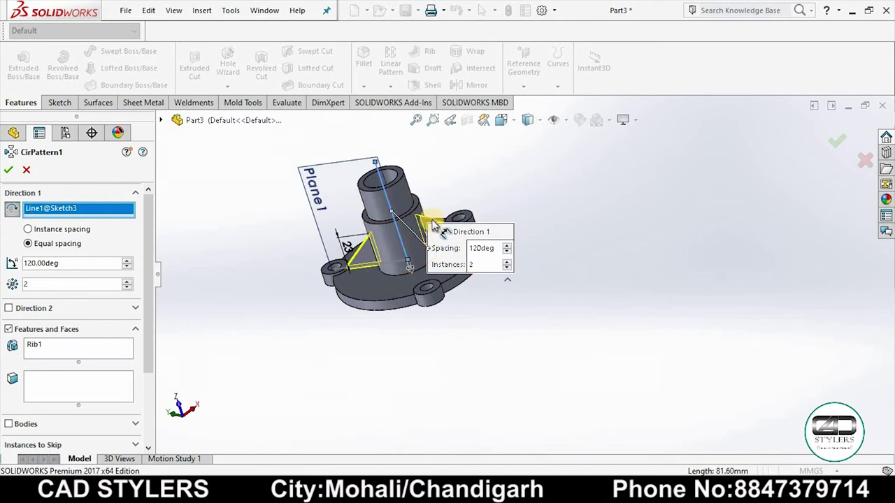
click(12, 210)
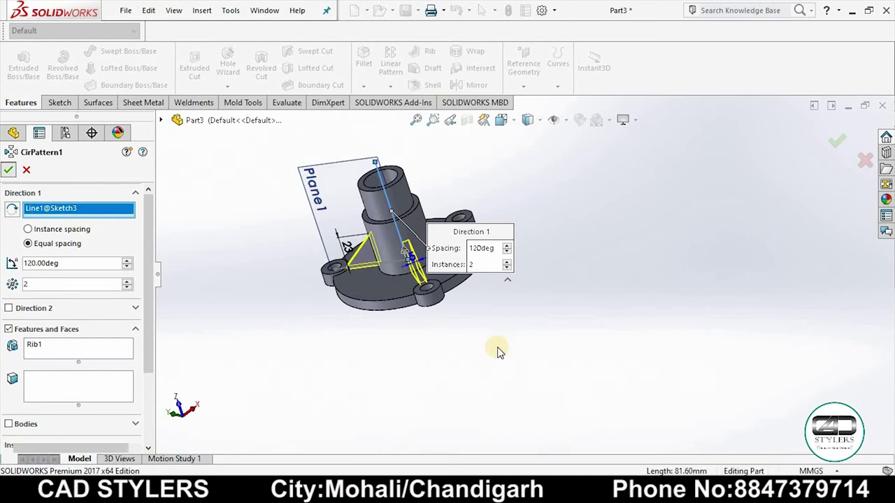
key(Return)
scroll(494, 314, down, 3)
mouse_move(493, 314)
middle_down()
mouse_move(534, 294)
mouse_move(515, 350)
middle_up()
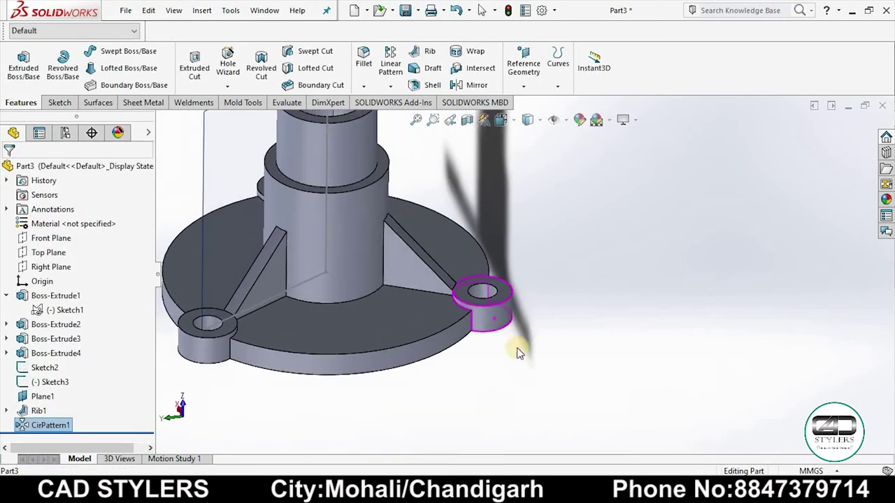
scroll(433, 289, down, 3)
scroll(433, 289, up, 5)
Step: Bring up the Exercise -15 drawing in Photos and zoom to the front view and Section E-E
mouse_move(536, 274)
middle_down()
mouse_move(465, 303)
mouse_move(496, 330)
mouse_move(595, 261)
mouse_move(619, 256)
mouse_move(580, 272)
mouse_move(570, 297)
middle_up()
click(644, 466)
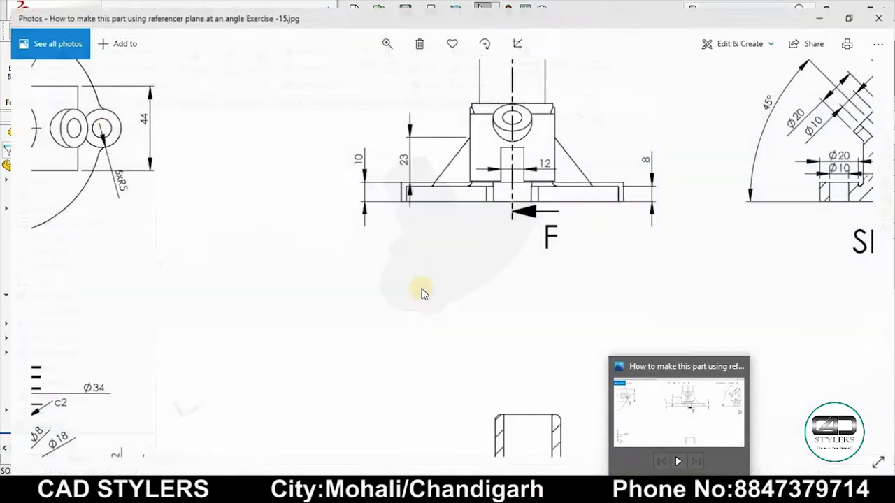
scroll(241, 359, up, 2)
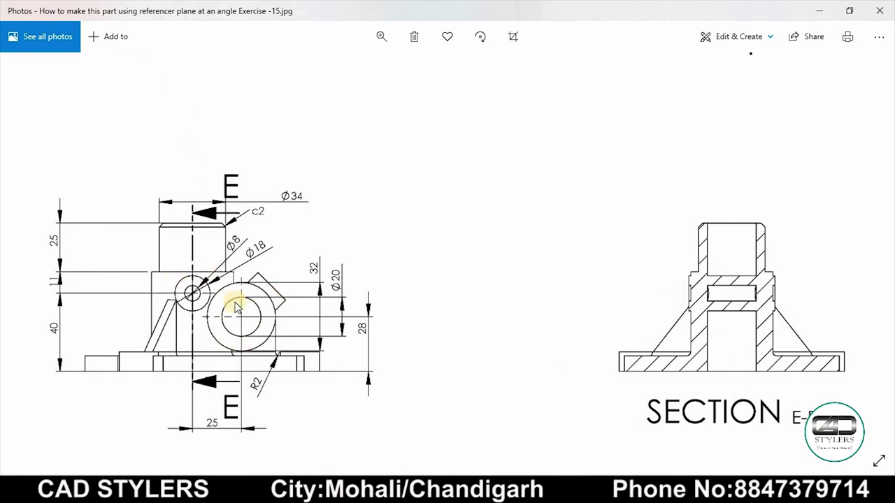
scroll(363, 304, up, 2)
scroll(286, 269, right, 5)
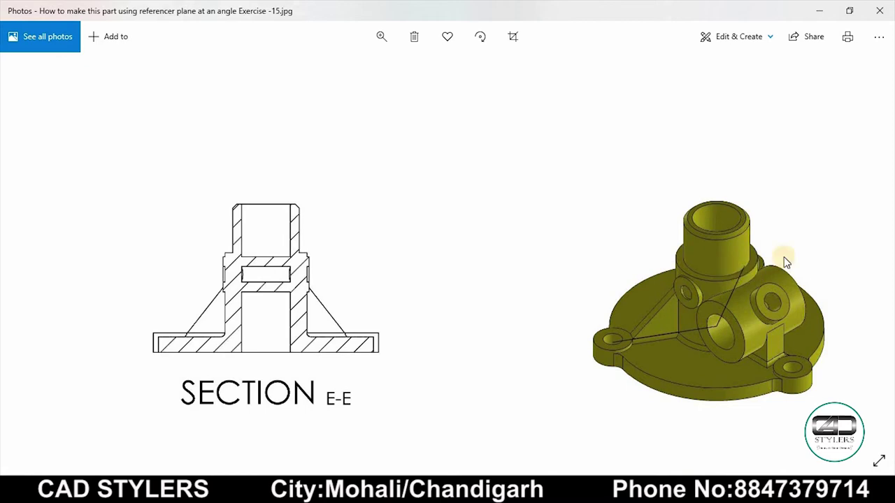
scroll(124, 265, left, 3)
scroll(244, 286, left, 3)
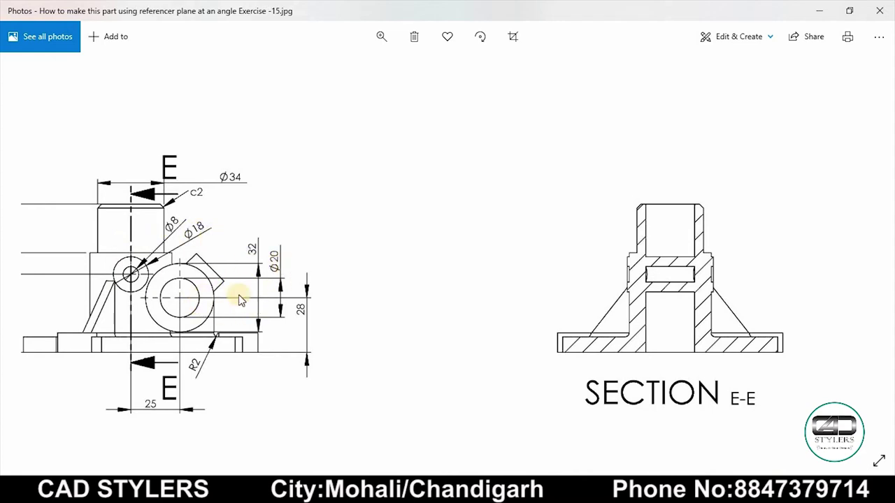
drag(236, 310, 289, 292)
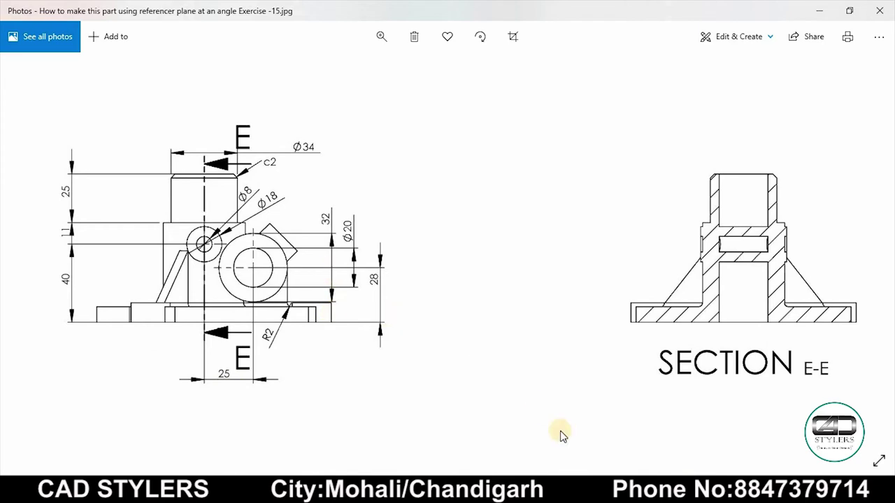
Step: Start a new sketch on Top Plane and view it from the bottom
click(678, 489)
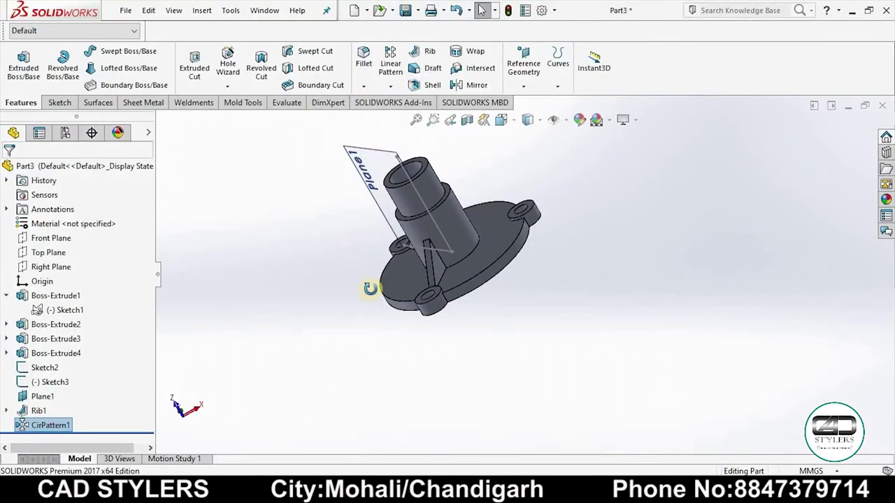
middle_drag(371, 288, 381, 308)
right_click(56, 256)
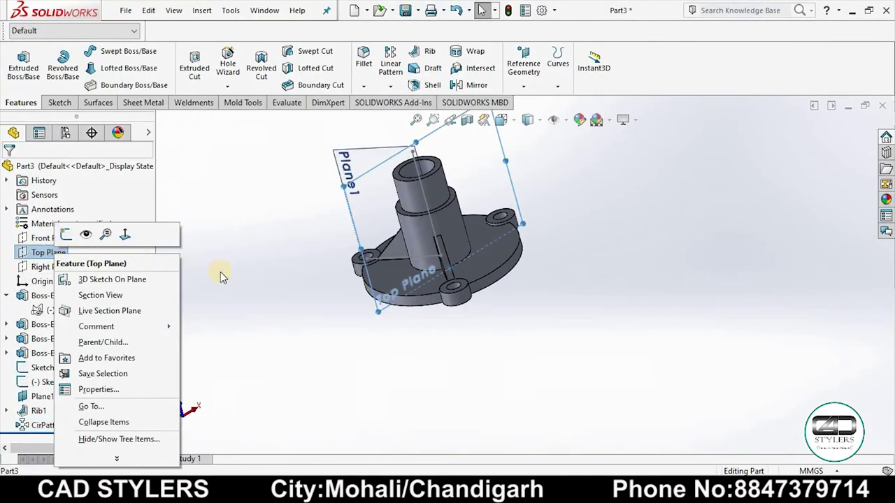
click(63, 235)
key(space)
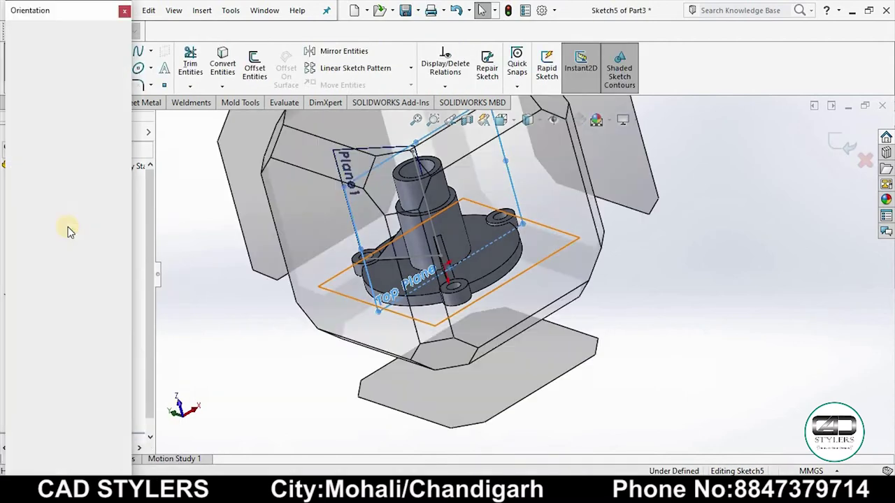
click(119, 98)
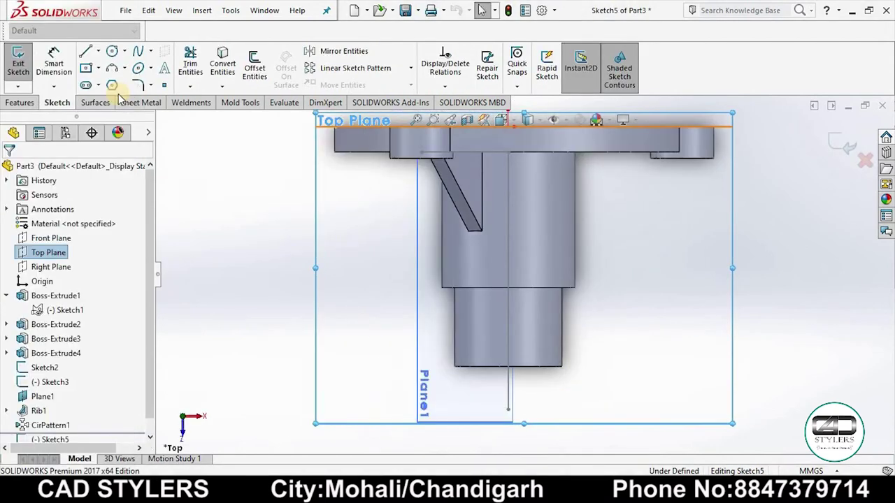
key(space)
click(120, 89)
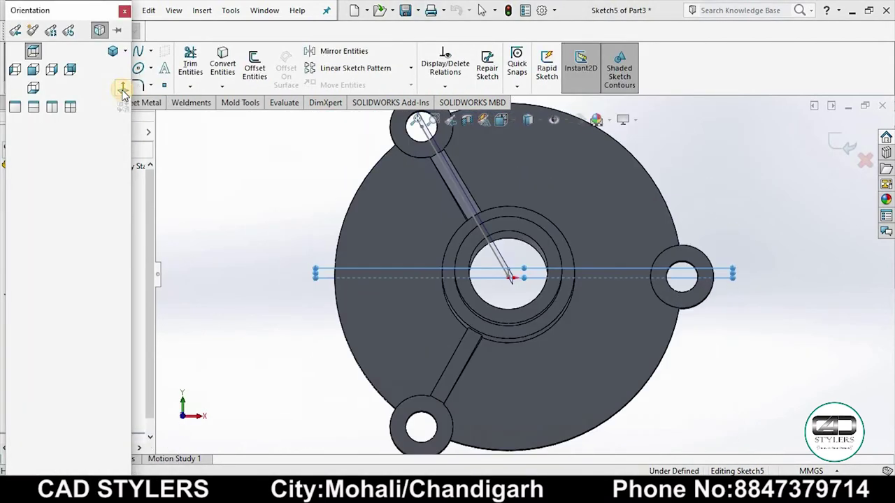
scroll(447, 279, down, 5)
scroll(532, 258, up, 4)
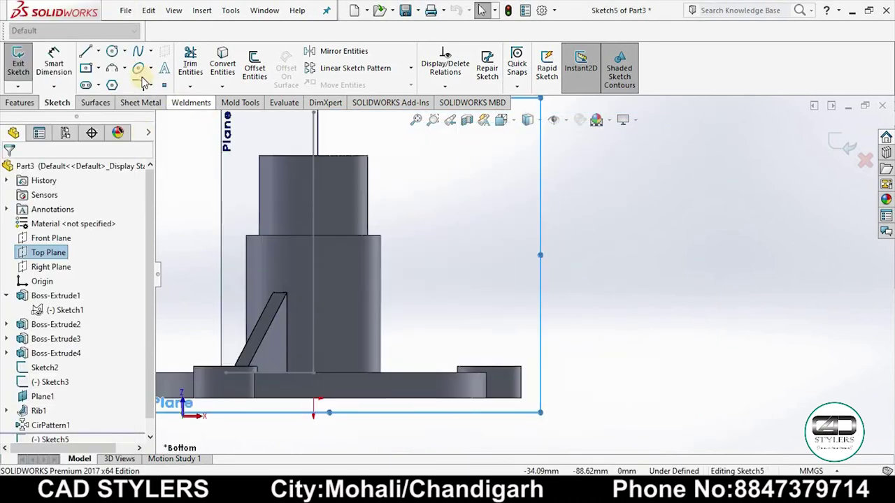
Step: Draw circles centred on the vertical centreline
click(112, 52)
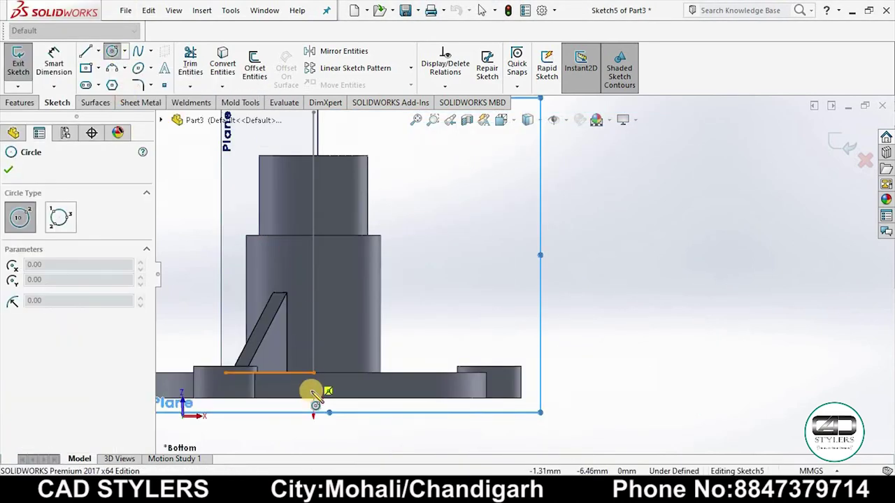
click(314, 279)
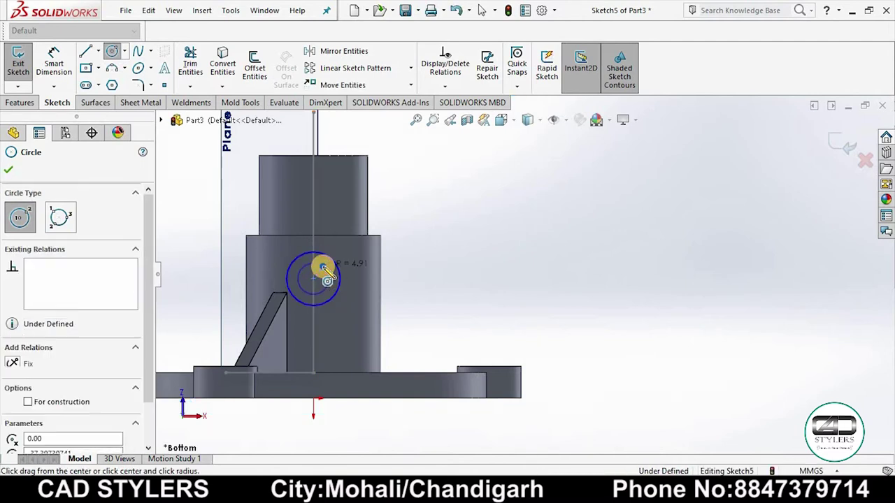
click(323, 269)
right_click(326, 268)
click(365, 275)
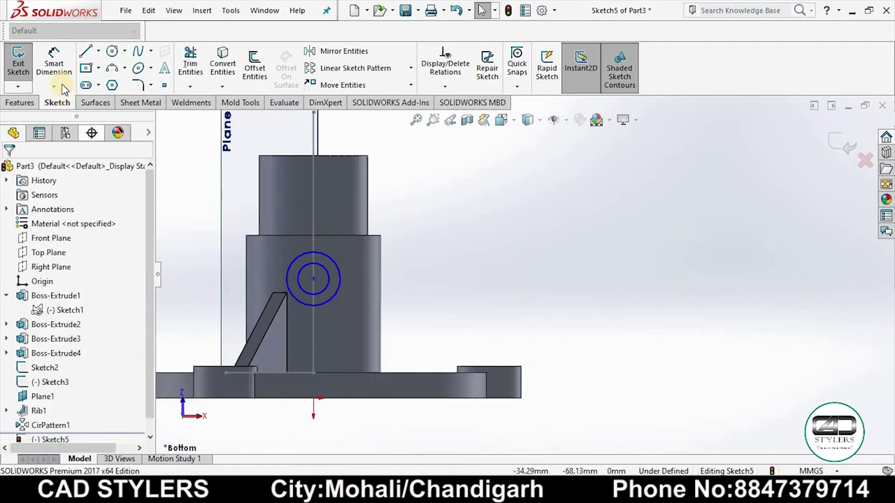
Step: Dimension the outer and inner concentric circles Ø18 and Ø8
click(318, 253)
click(406, 207)
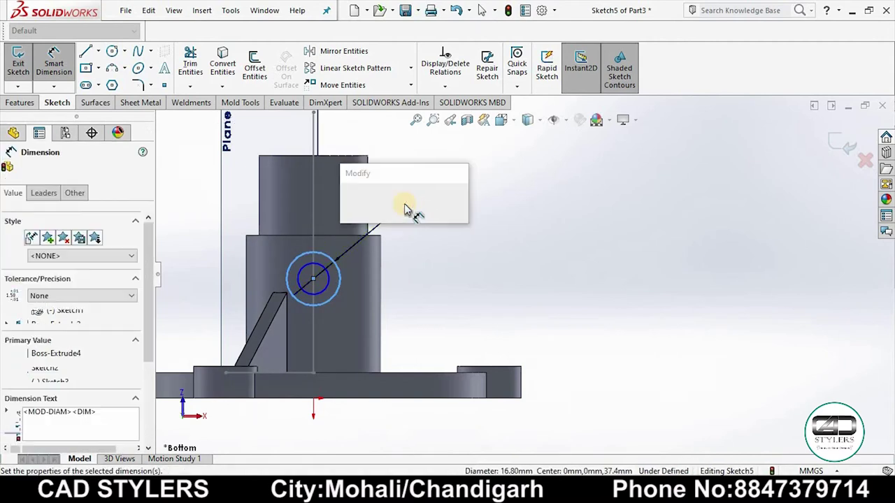
text(18)
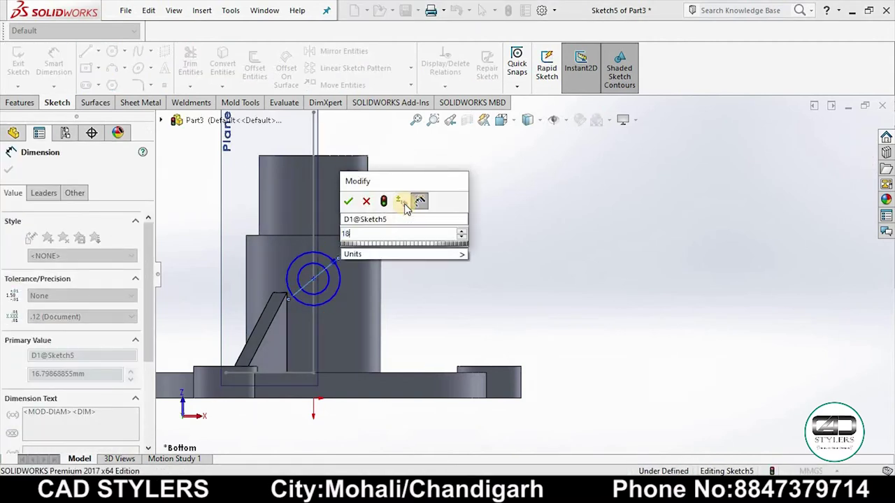
key(Return)
click(327, 279)
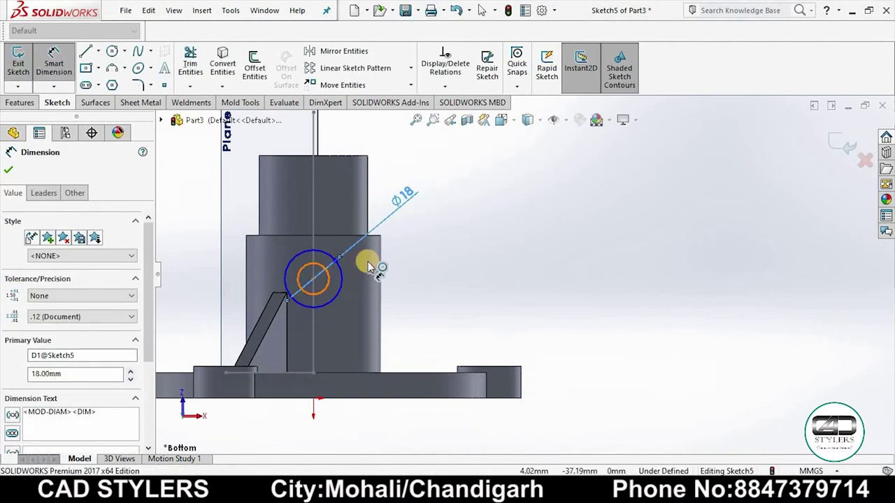
click(368, 262)
text(8)
key(Return)
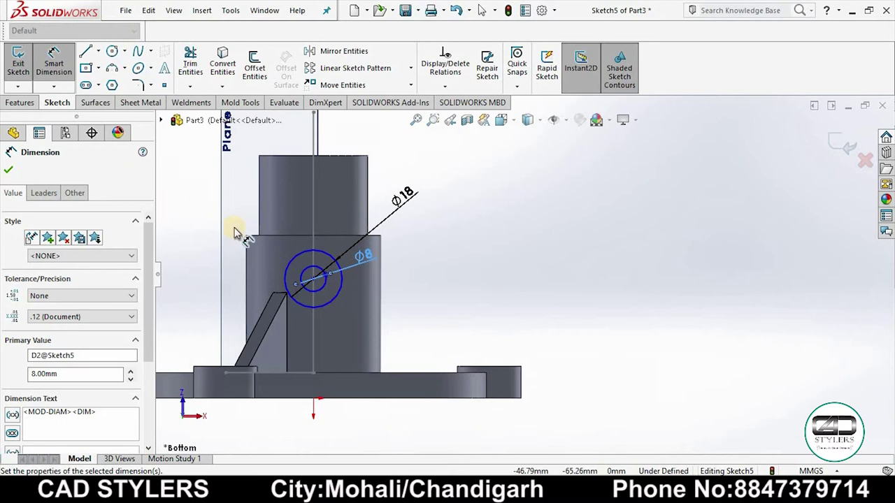
click(424, 277)
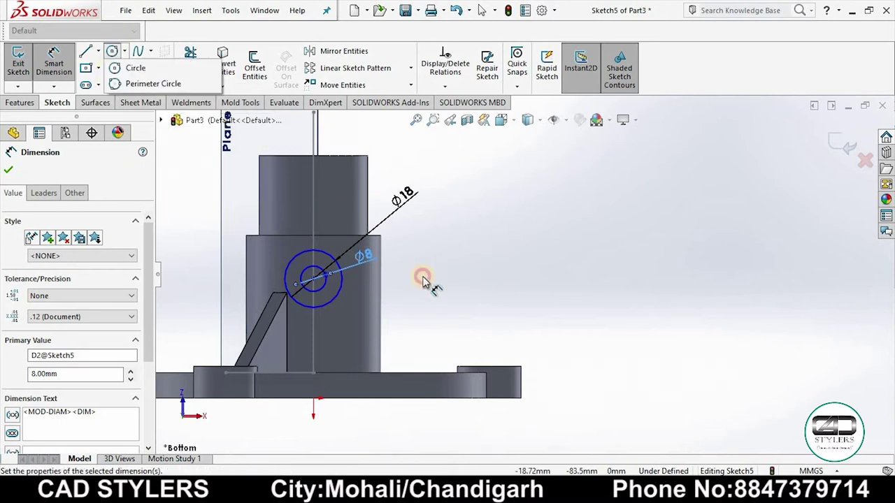
Step: Draw a second circle to the right and place its diameter dimension, checking the reference drawing
click(110, 56)
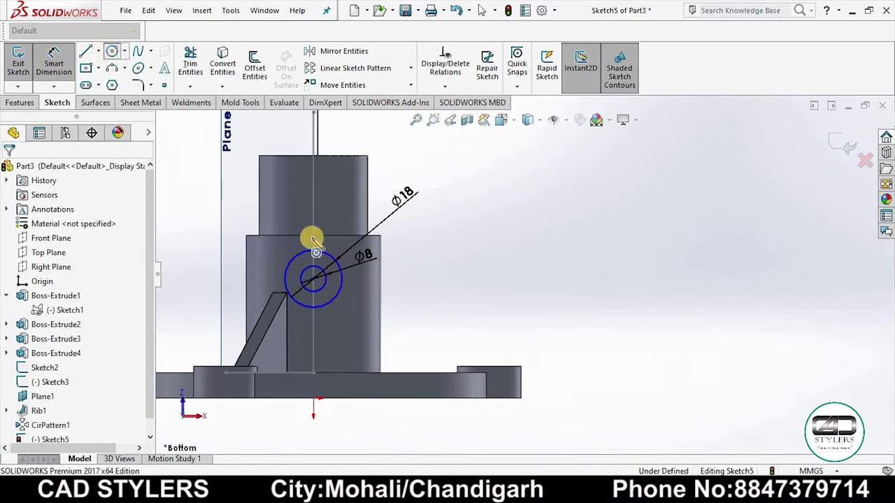
click(405, 303)
click(416, 279)
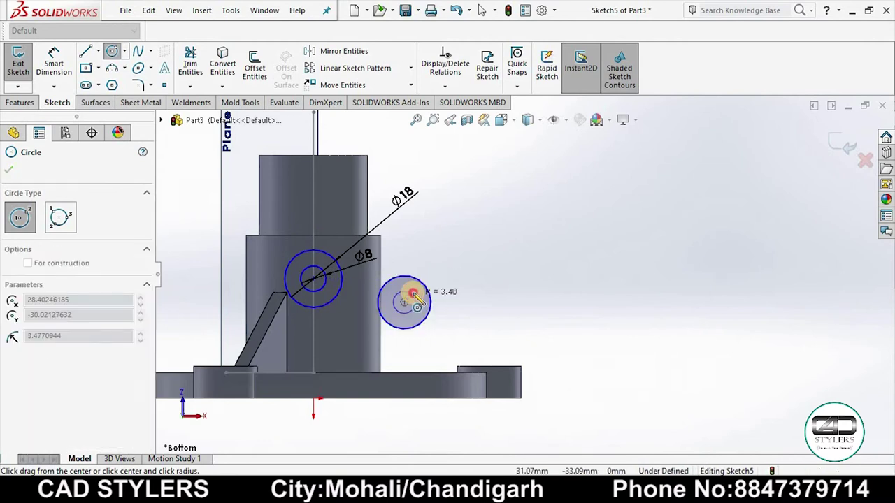
right_click(412, 294)
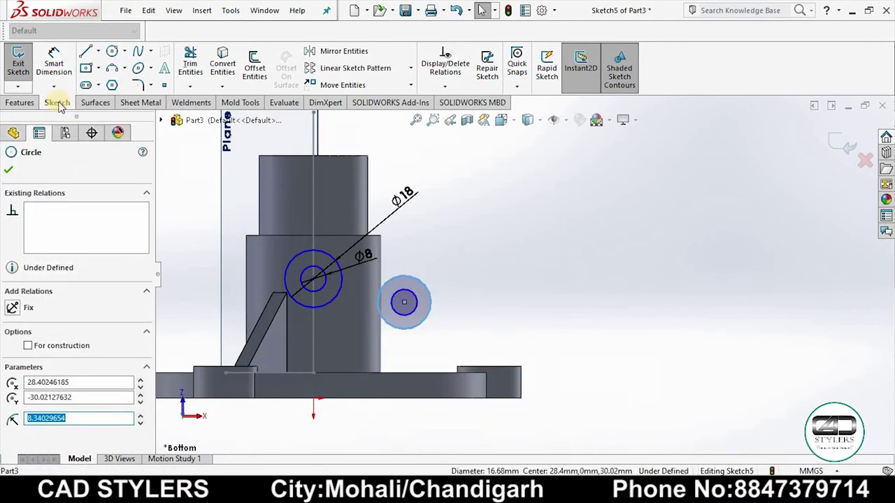
click(53, 63)
click(464, 265)
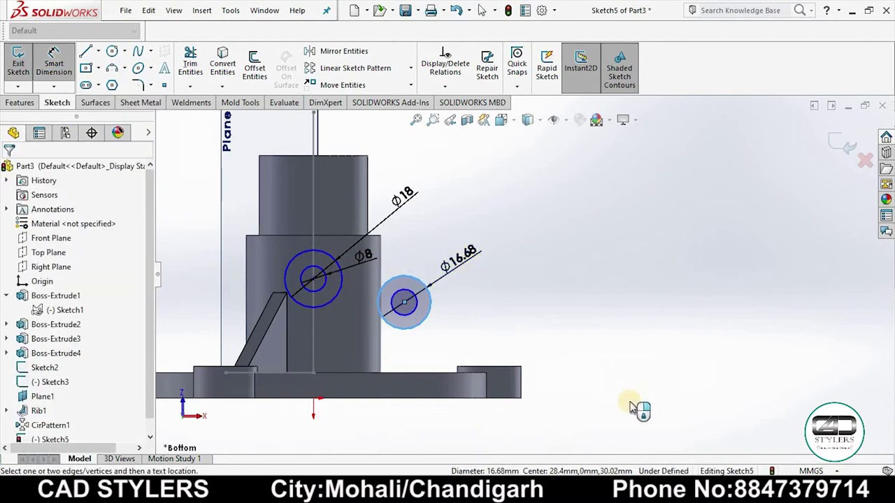
key(alt+Tab)
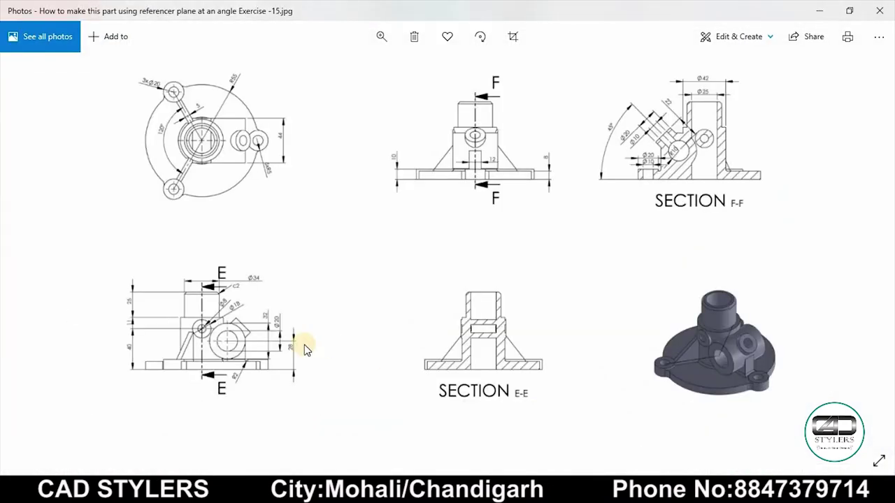
double_click(258, 332)
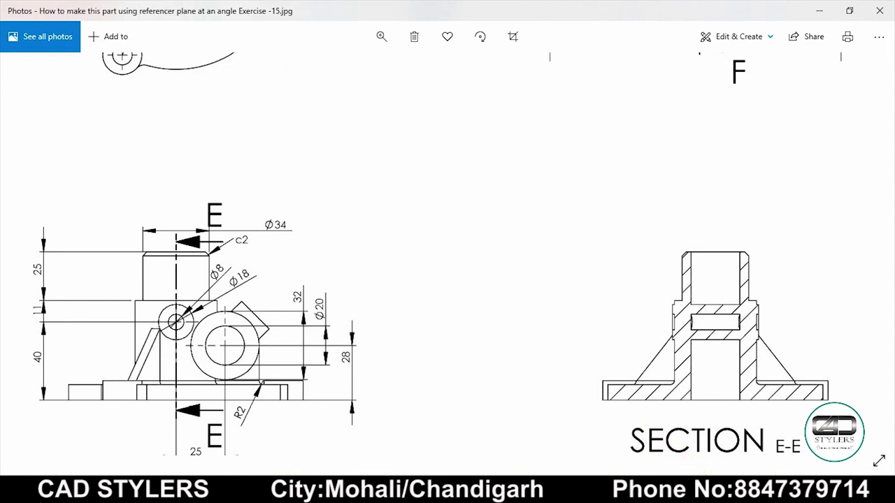
key(alt+Tab)
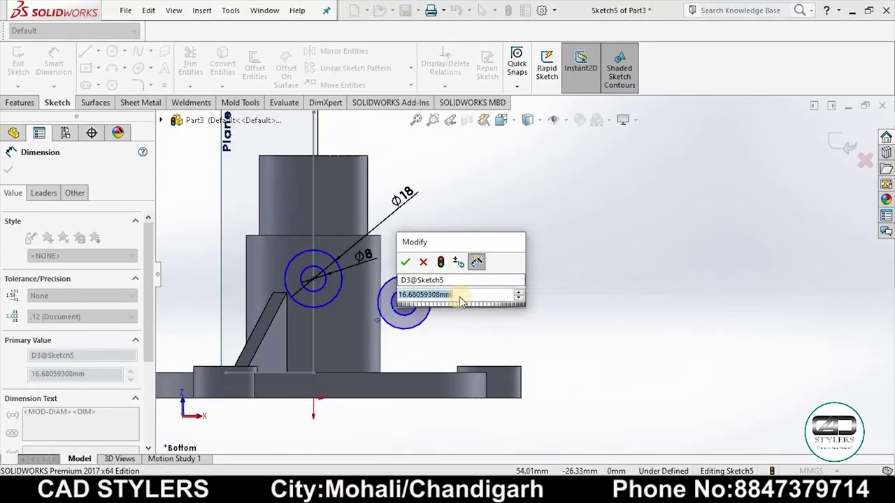
Step: Set the new right-hand circle to Ø20 and dimension the other one Ø32
text(20)
key(Return)
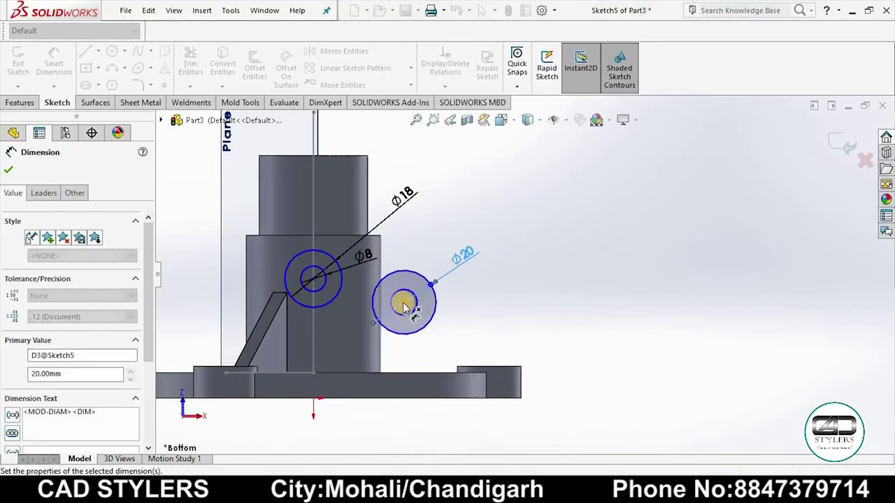
click(410, 300)
click(487, 297)
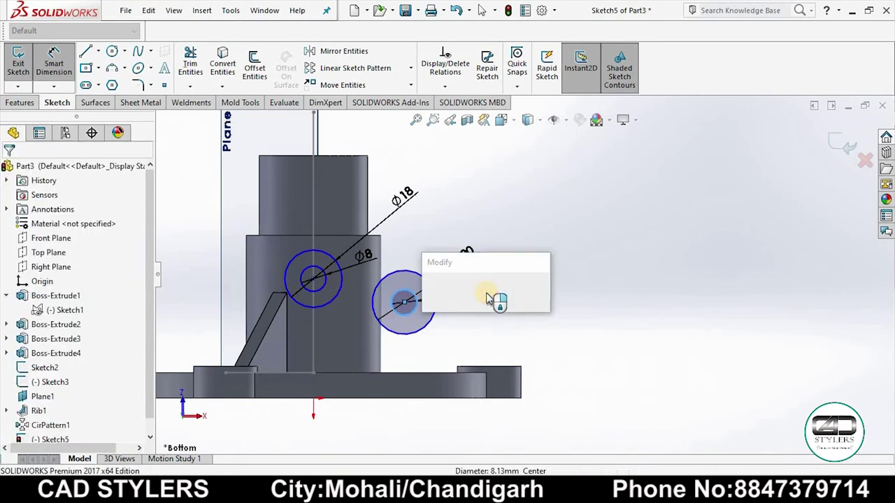
text(32)
key(Return)
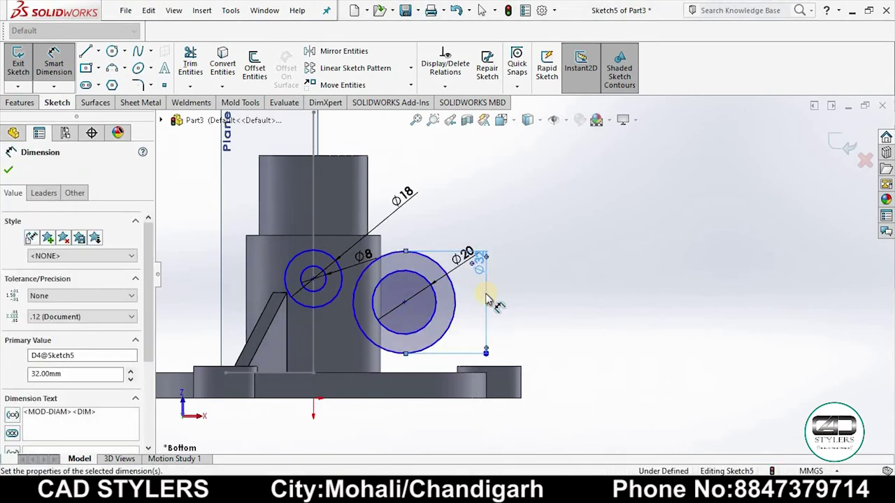
scroll(487, 297, up, 2)
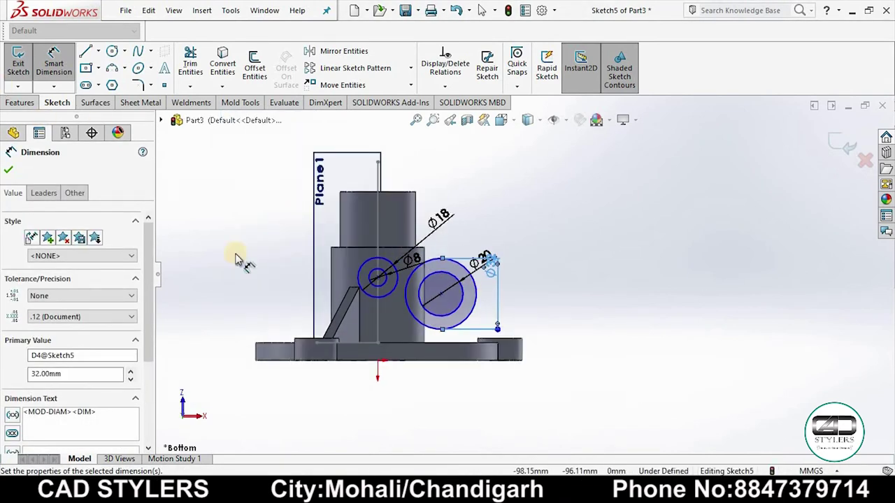
scroll(442, 316, down, 2)
Step: Dimension the 25 mm spacing between the two circle-pair centres
click(343, 250)
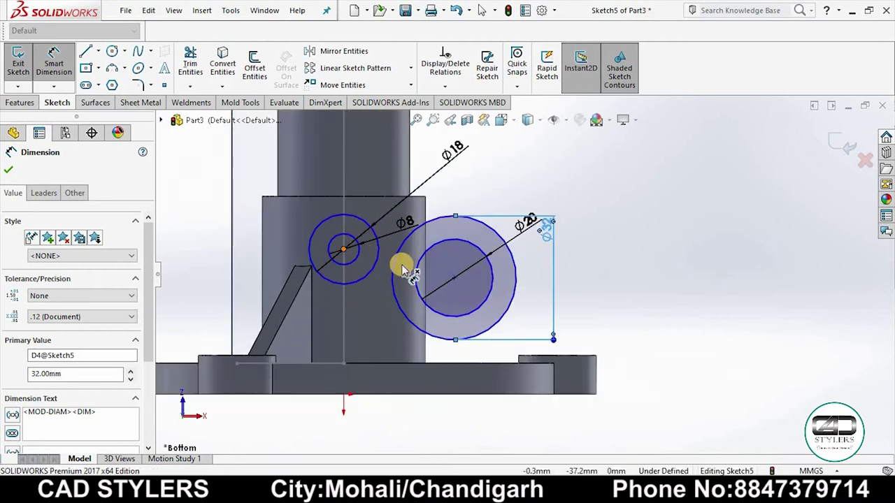
click(455, 280)
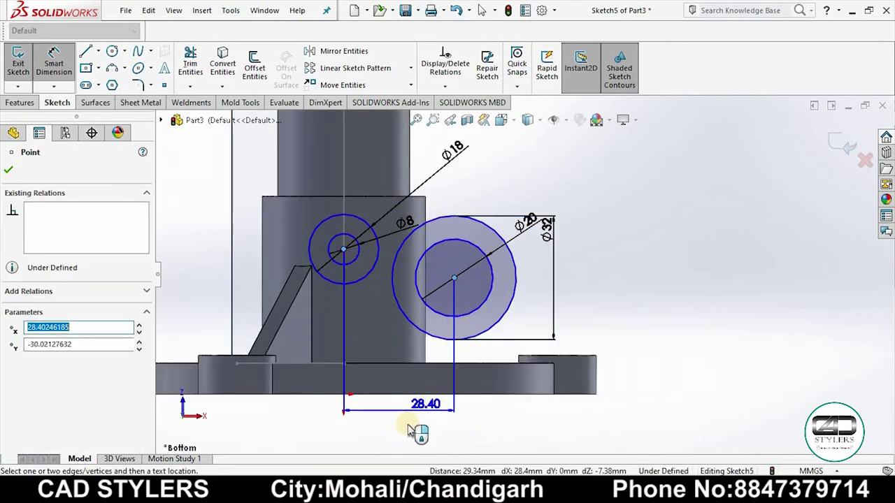
click(404, 423)
text(25)
key(Return)
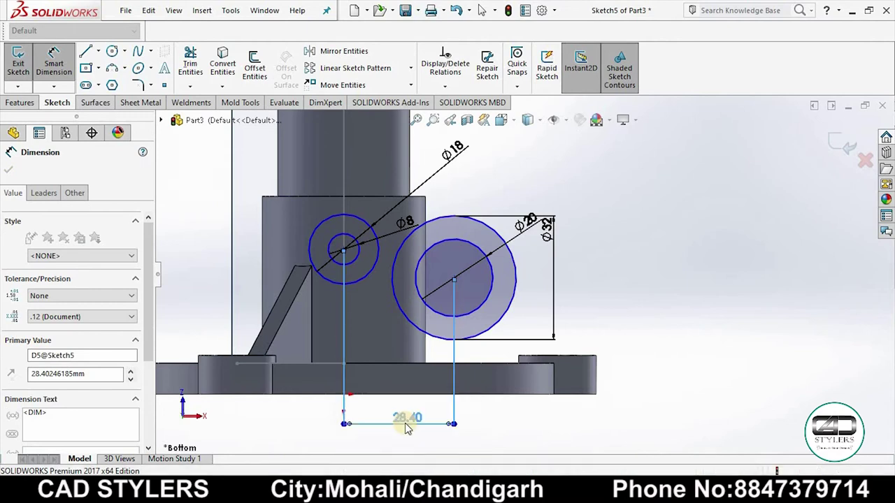
scroll(361, 271, down, 2)
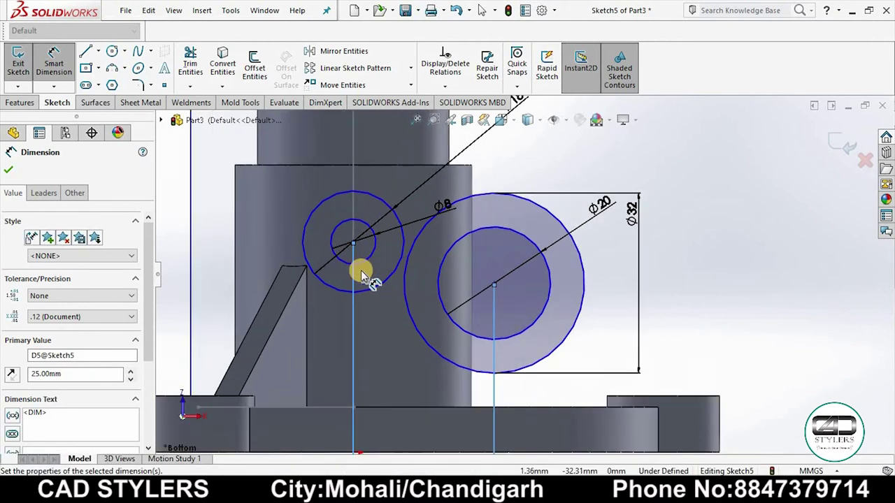
key(Escape)
scroll(461, 426, up, 2)
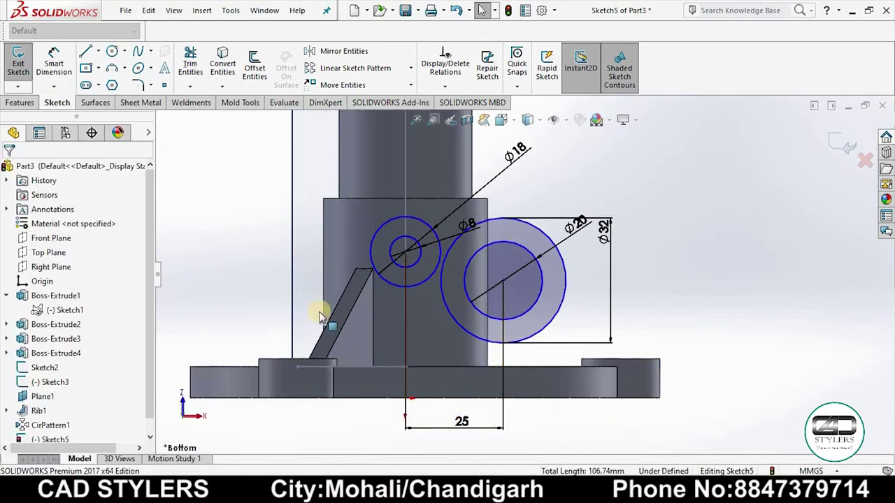
Step: Place the circle centres 40 mm and 28 mm above the base, then exit Sketch5
click(54, 64)
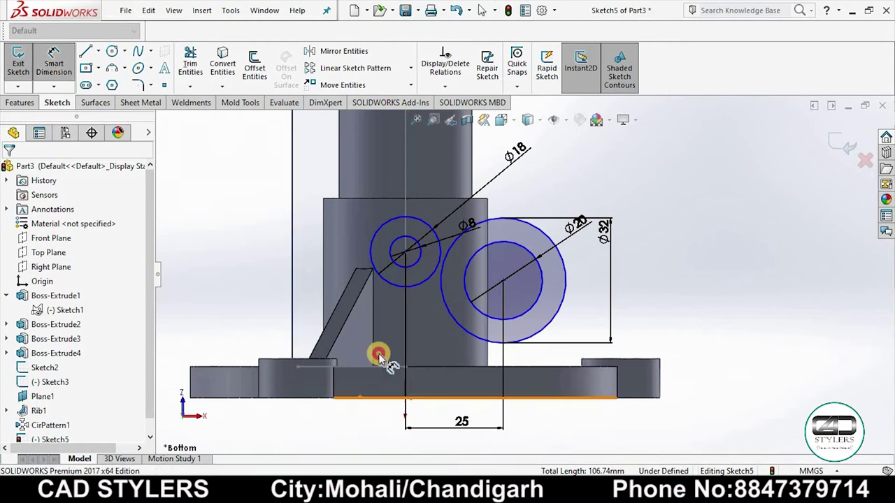
click(404, 251)
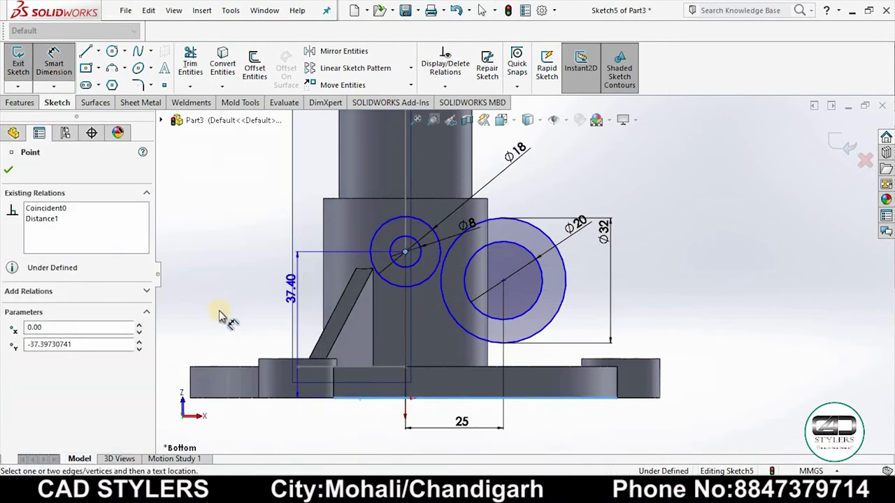
click(184, 320)
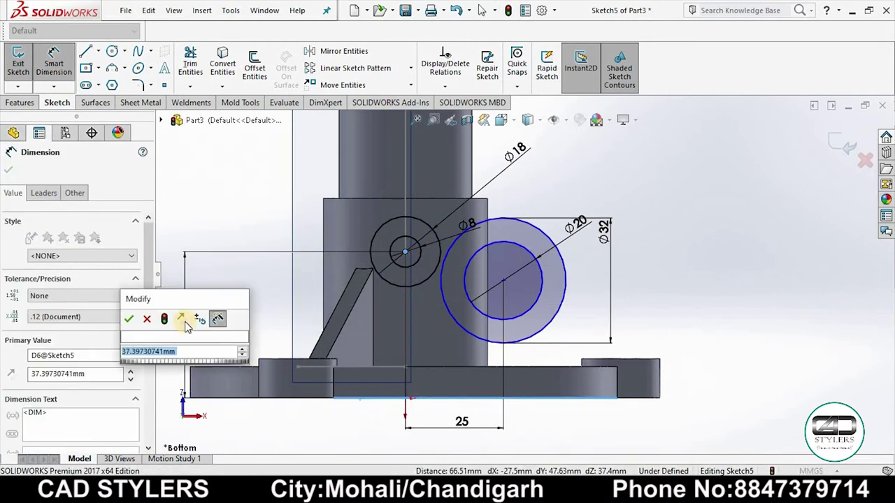
text(40)
key(Return)
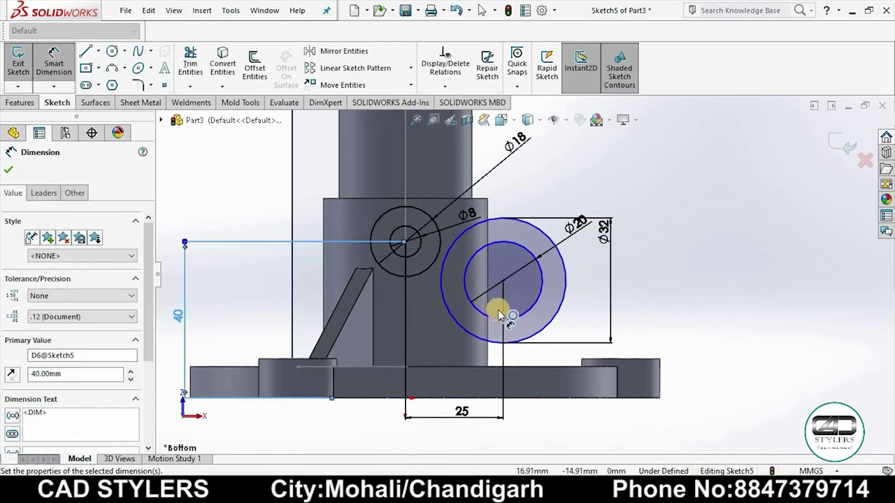
click(547, 305)
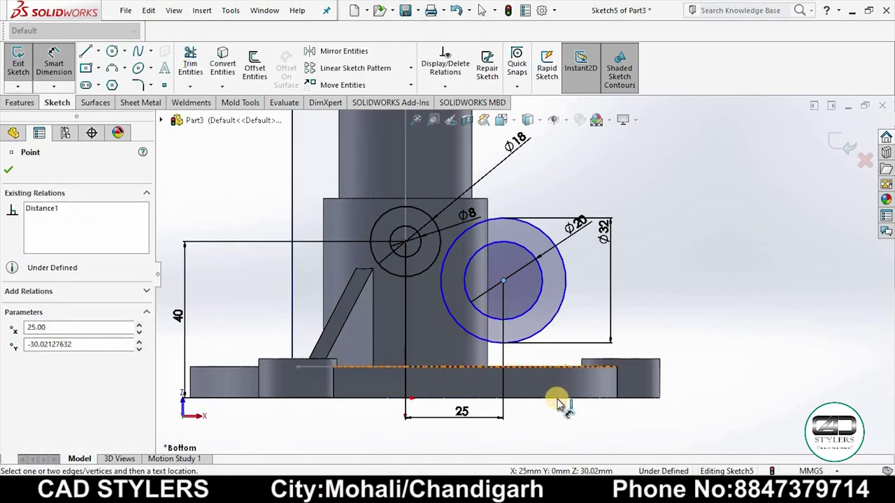
click(557, 400)
click(690, 335)
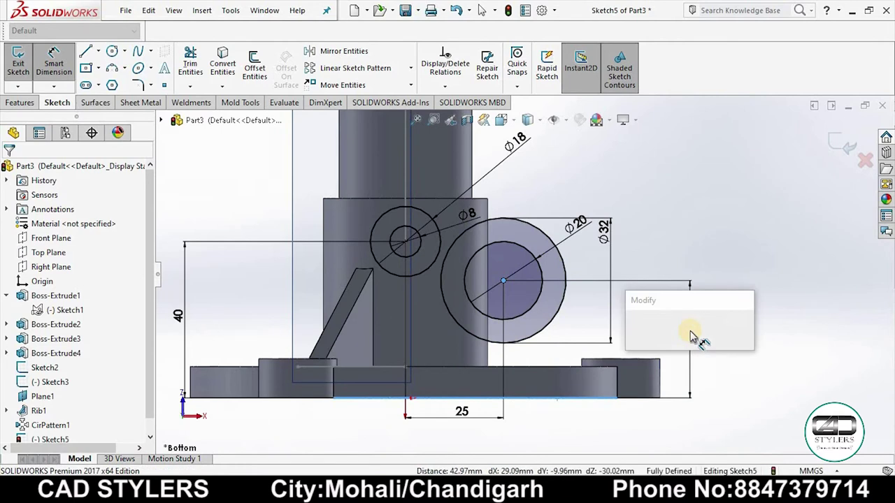
text(28)
key(Return)
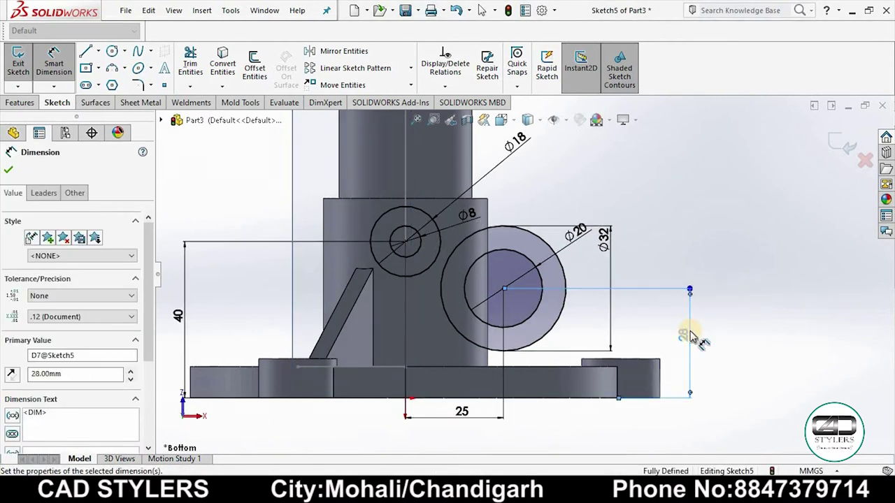
click(841, 145)
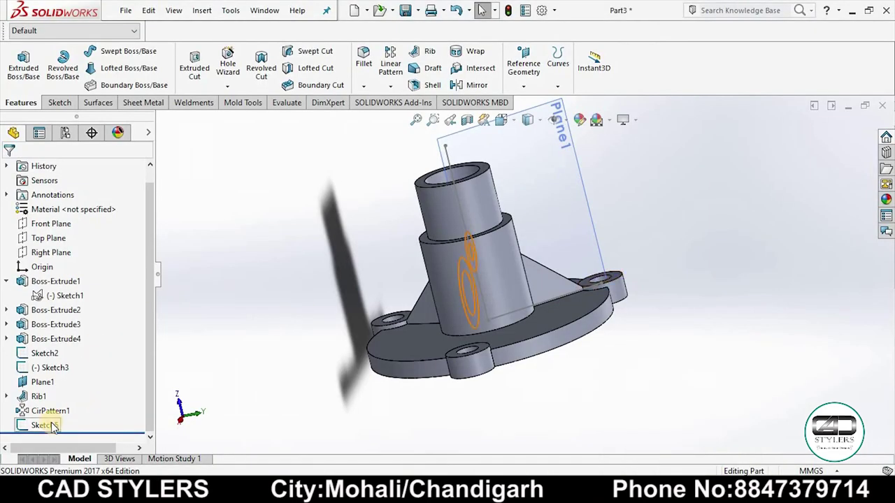
Step: Extrude Sketch5 44 mm with Mid Plane to form the two angled side bosses
click(45, 425)
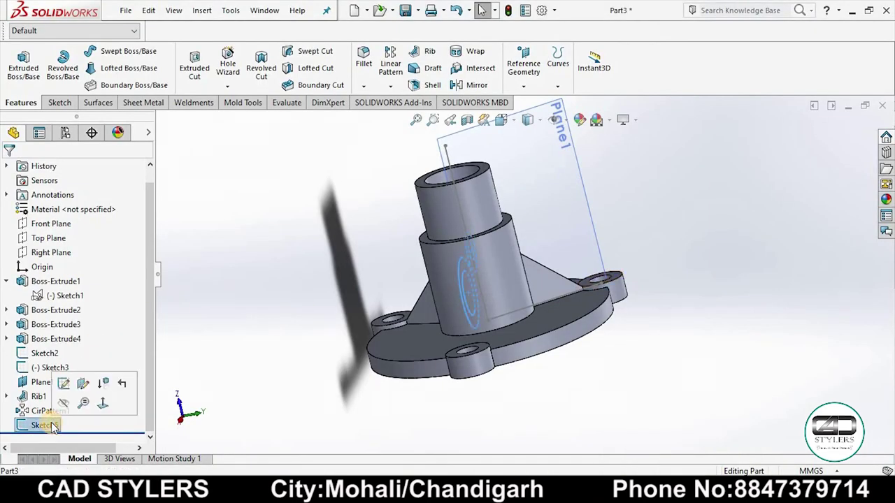
click(14, 70)
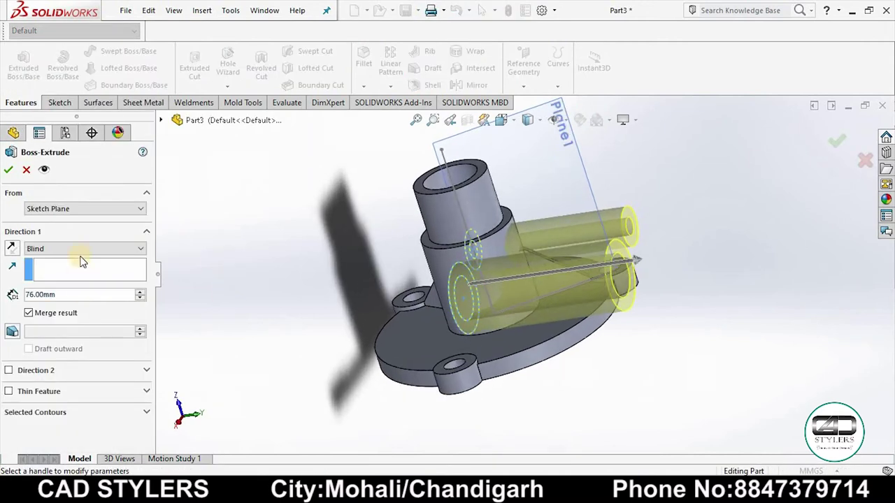
click(78, 249)
click(72, 320)
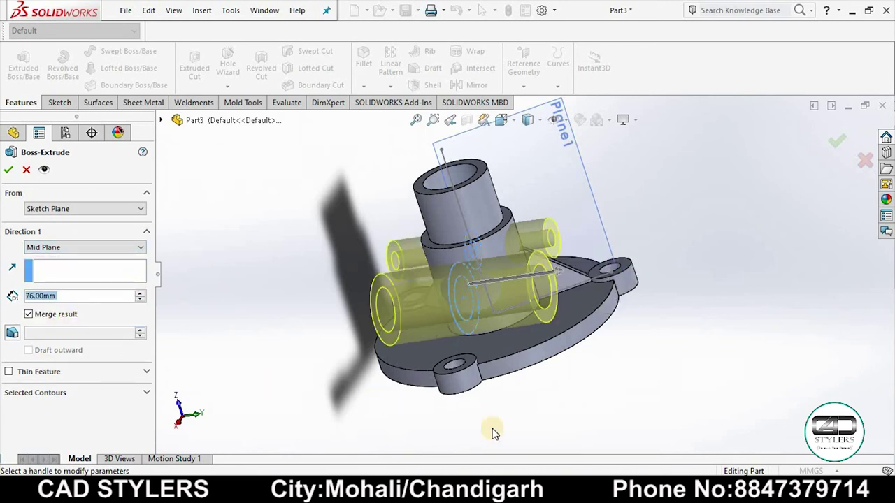
key(alt+Tab)
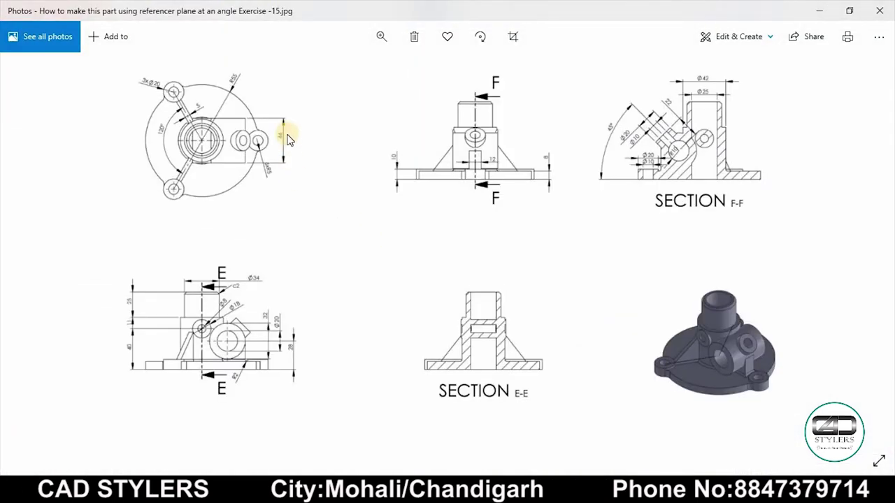
key(alt+Tab)
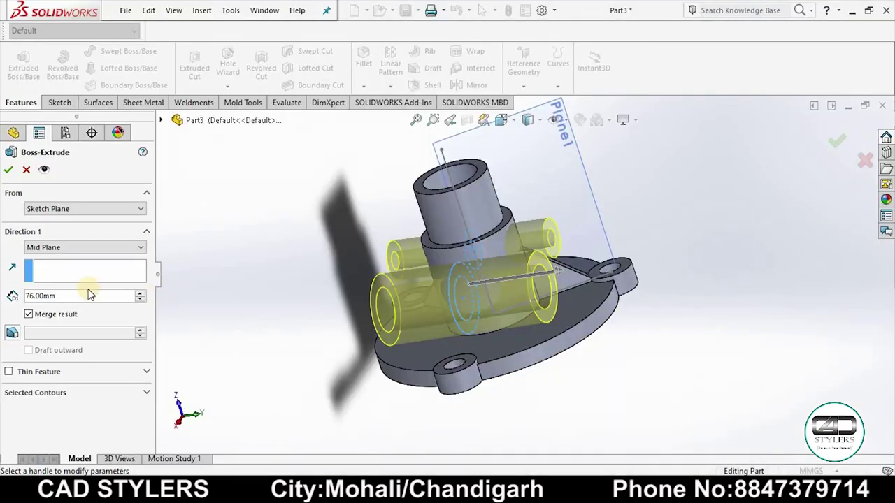
text(44)
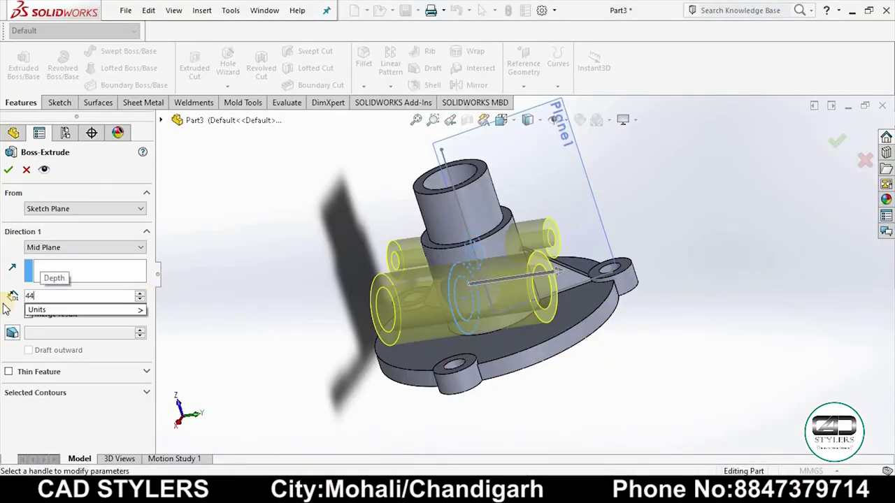
key(Return)
click(14, 167)
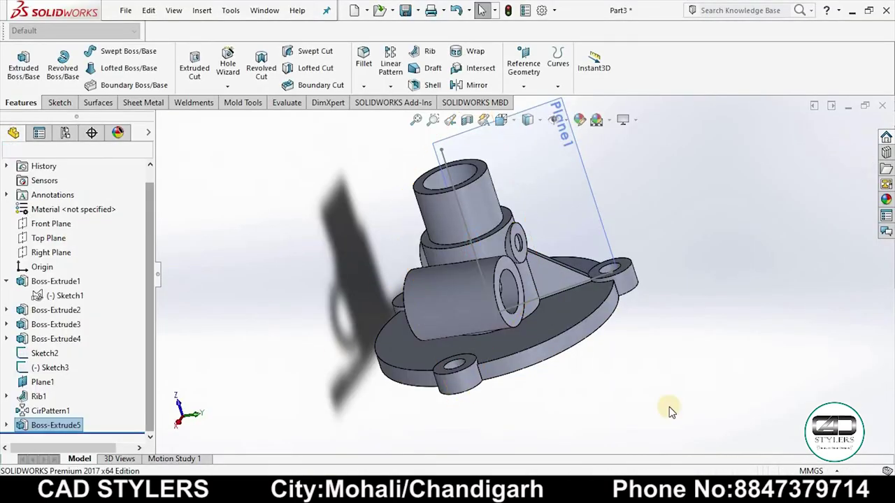
Step: Start an extruded cut from Sketch5 and clear its automatically selected contours
mouse_move(669, 407)
middle_down()
mouse_move(814, 346)
mouse_move(635, 285)
middle_up()
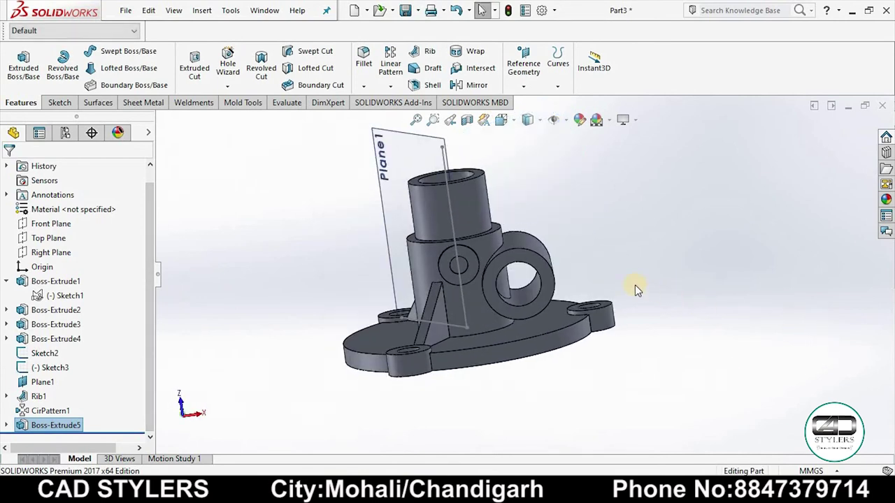
scroll(473, 269, down, 2)
click(7, 425)
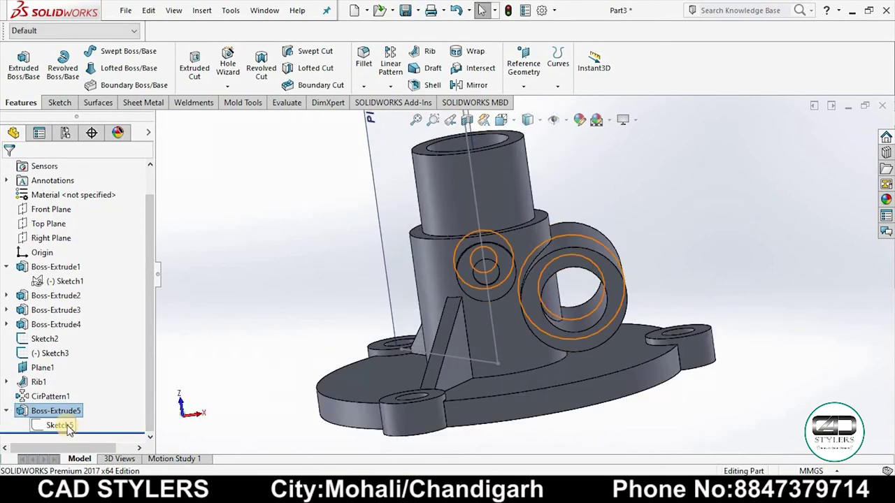
click(60, 425)
click(195, 67)
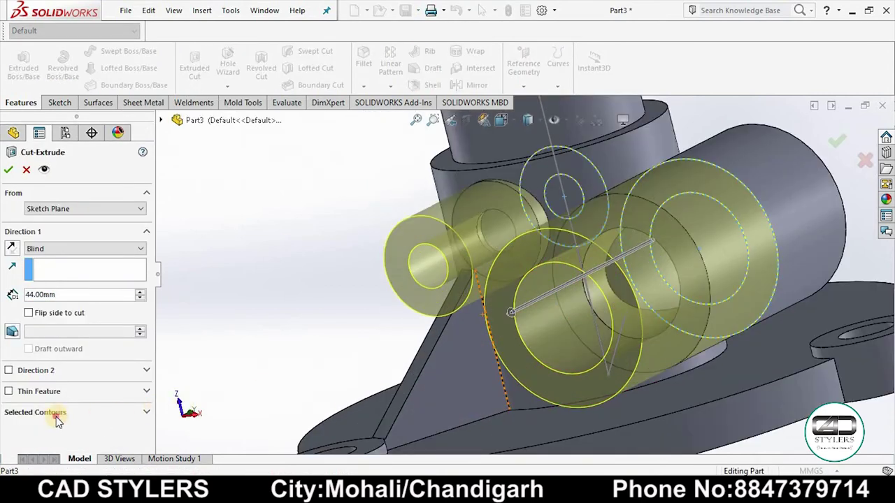
click(58, 418)
right_click(77, 431)
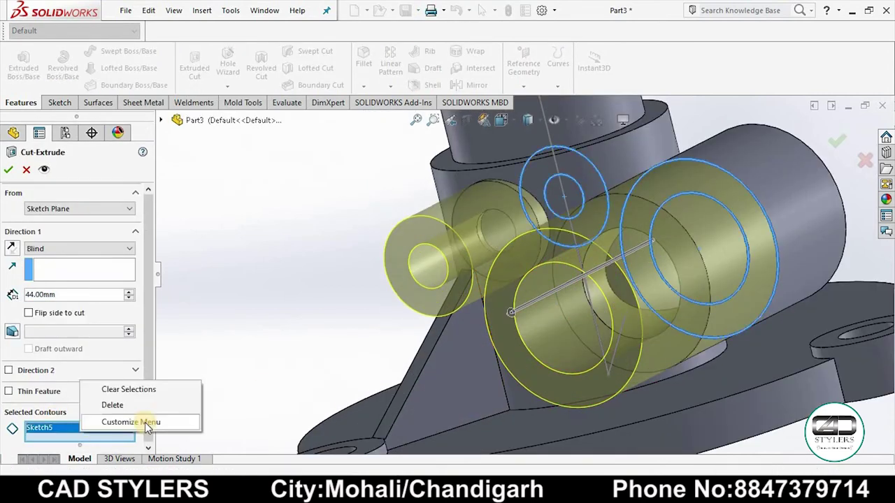
click(186, 389)
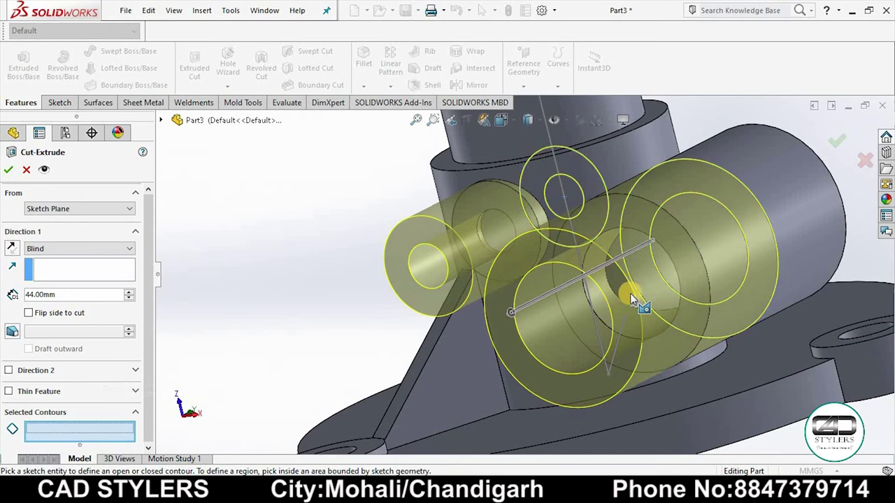
Step: Cut both bosses' inner circles Through All - Both to bore the holes
click(684, 298)
click(584, 212)
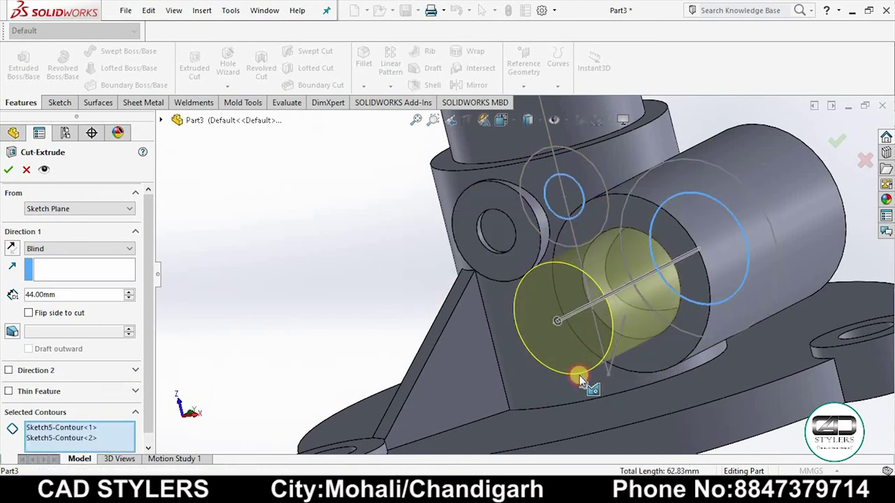
click(88, 249)
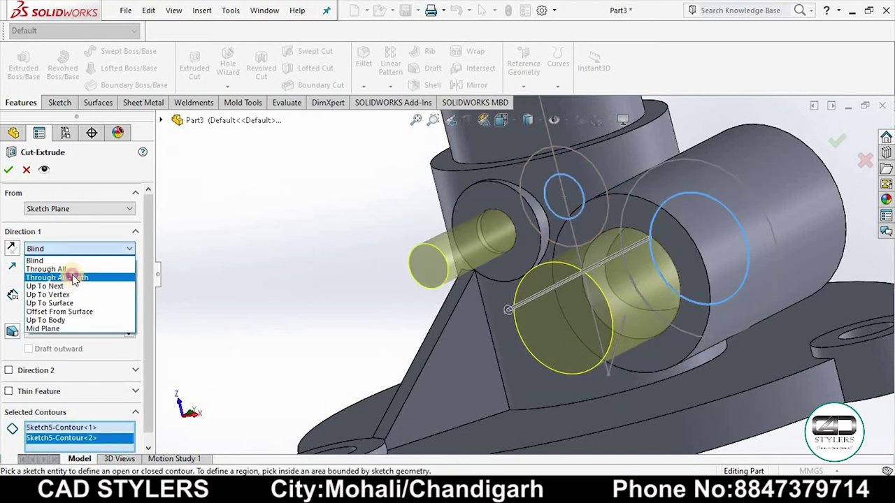
click(74, 278)
click(7, 169)
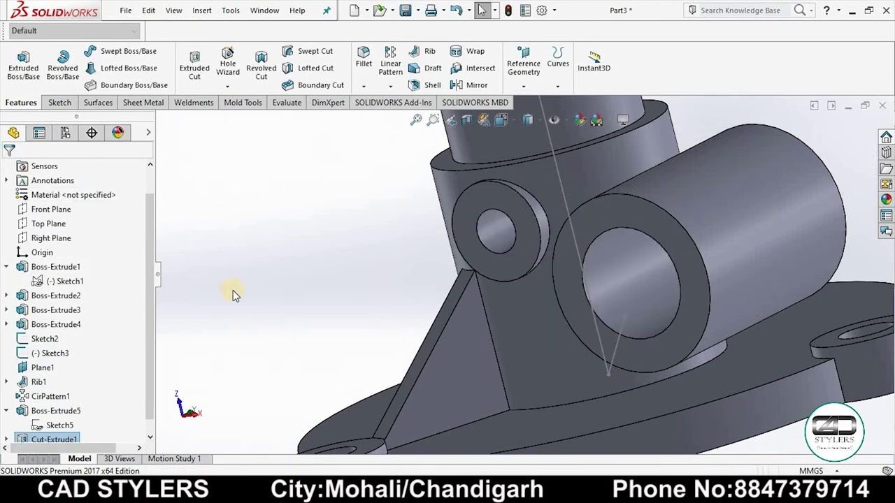
mouse_move(233, 290)
middle_down()
mouse_move(323, 254)
mouse_move(312, 275)
mouse_move(577, 325)
mouse_move(633, 296)
mouse_move(602, 294)
mouse_move(643, 287)
mouse_move(645, 276)
middle_up()
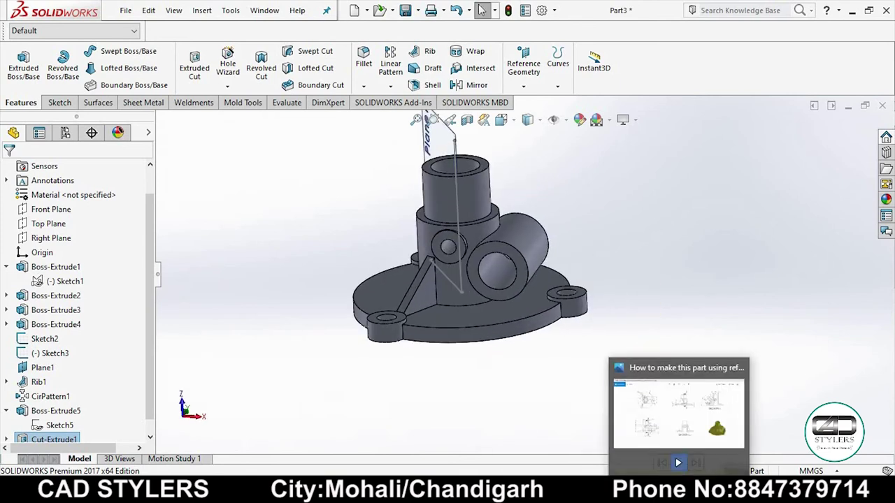
Step: Open Sketch6 on the Top Plane viewed Normal To, and enlarge Section F-F in the reference drawing
right_click(54, 229)
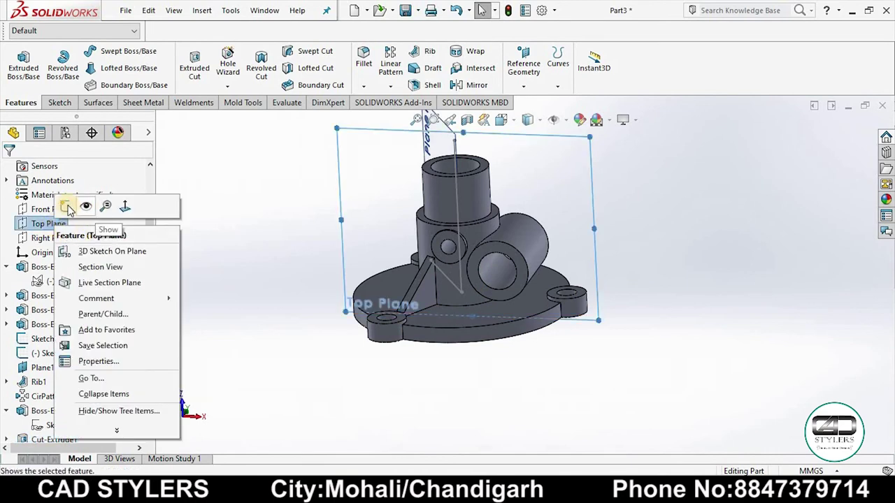
click(66, 207)
key(space)
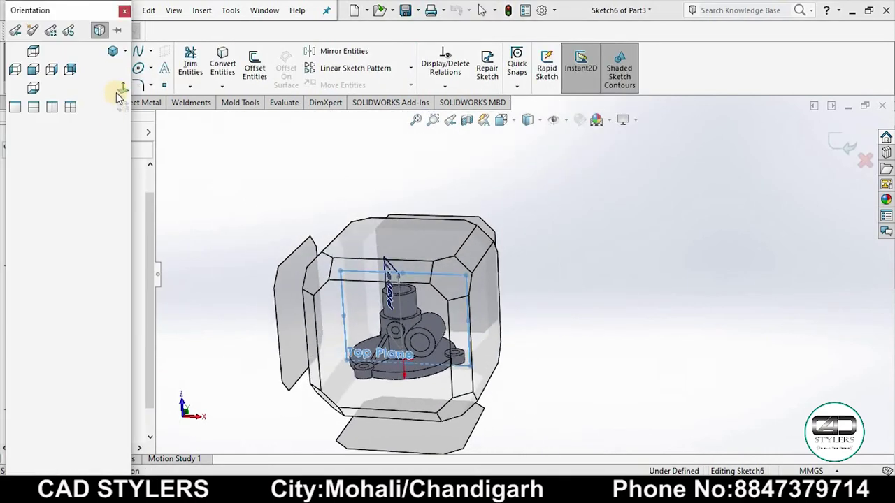
click(123, 90)
key(space)
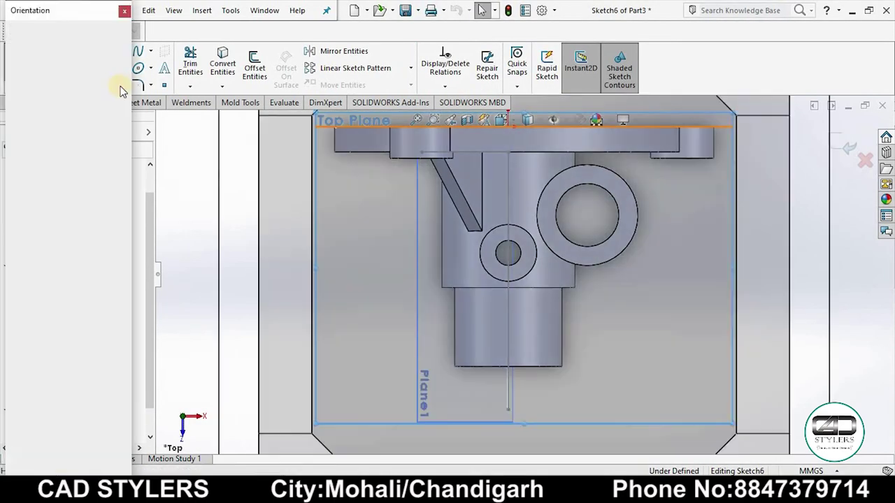
click(123, 94)
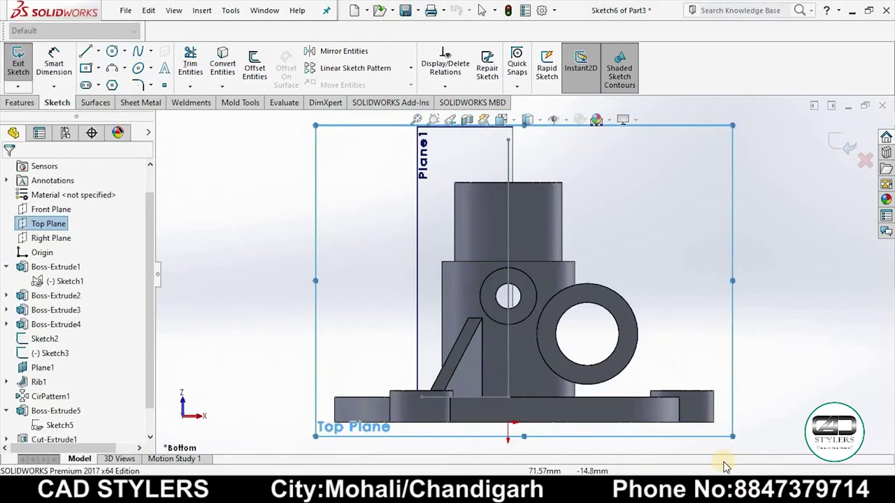
key(alt+Tab)
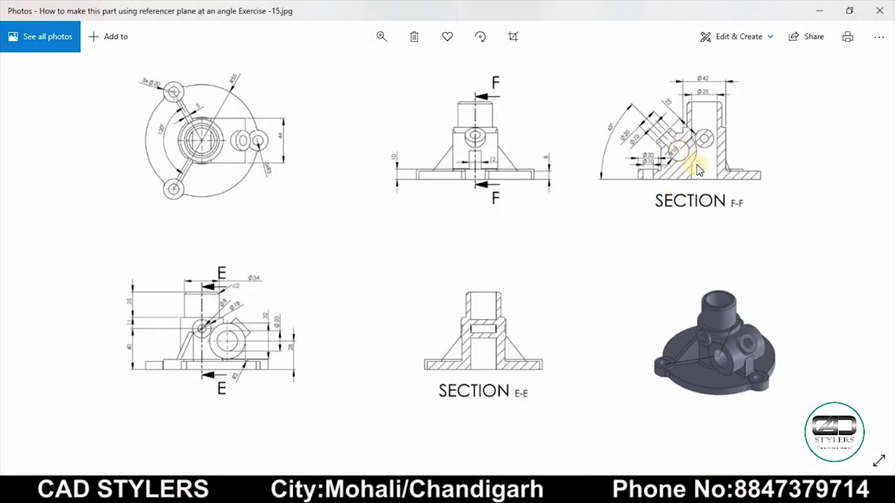
scroll(669, 152, up, 2)
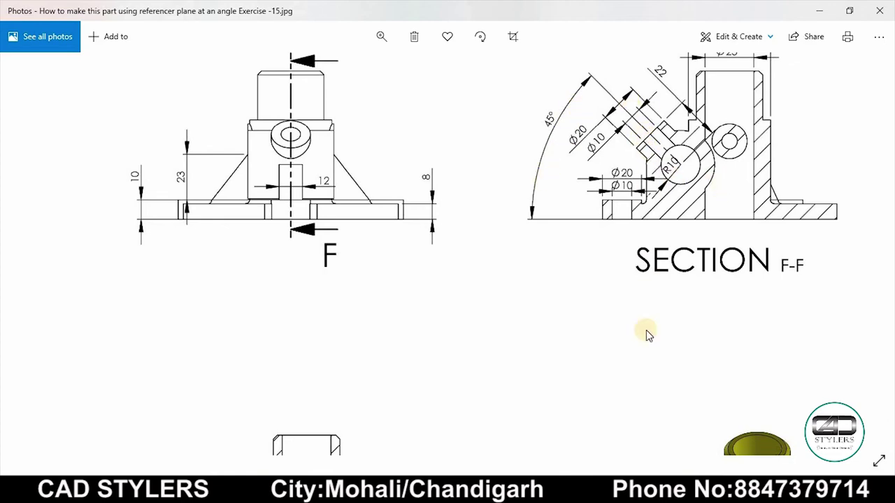
Step: Read the 22 and 45° dimensions on the Section F-F drawing, then return to Sketch6
click(694, 493)
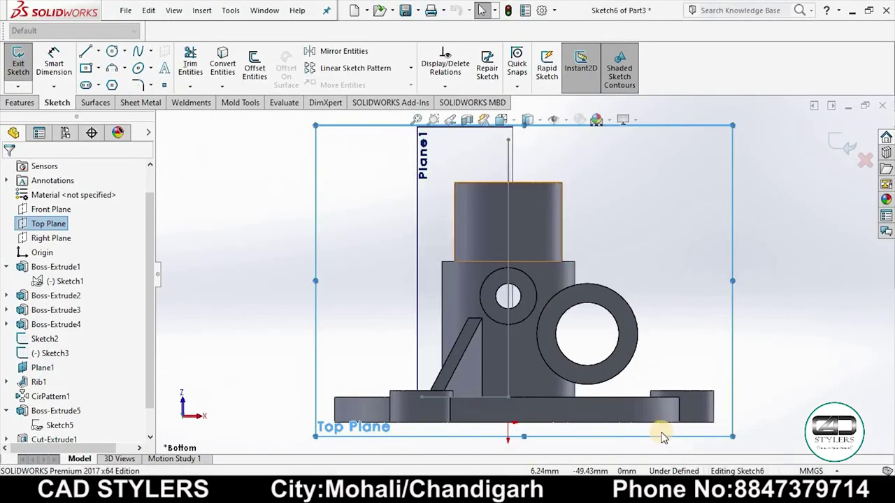
key(alt+Tab)
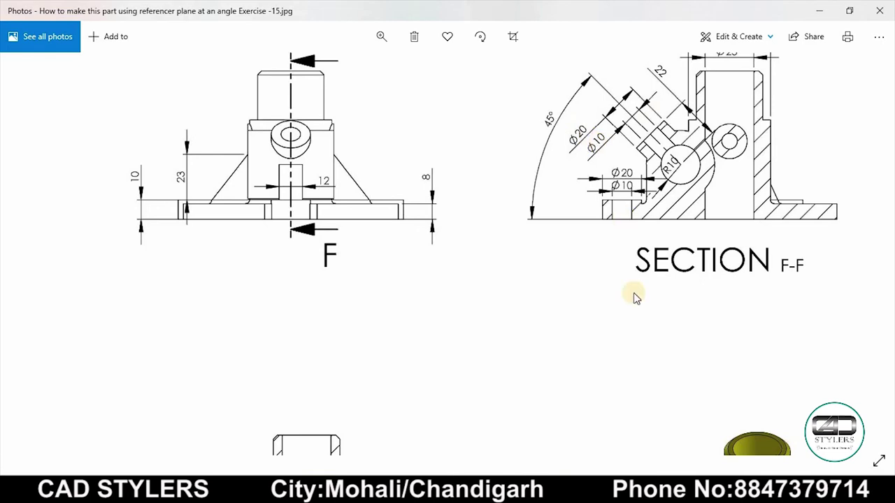
click(757, 447)
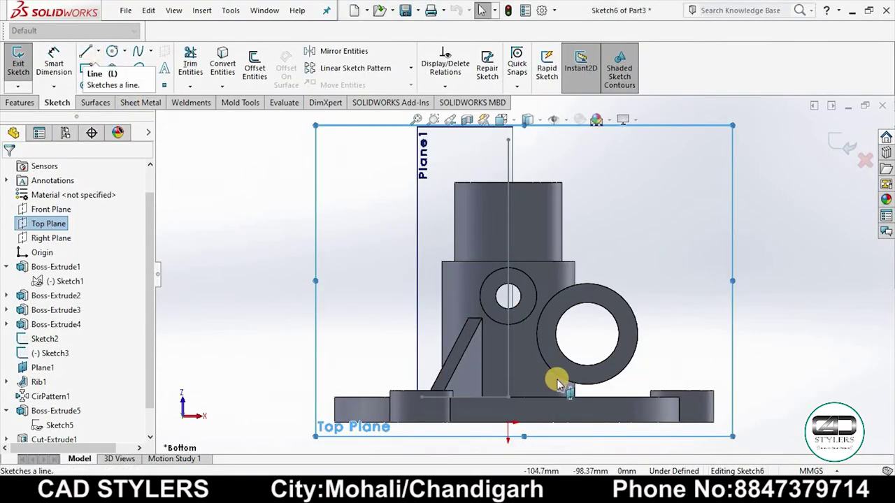
click(681, 419)
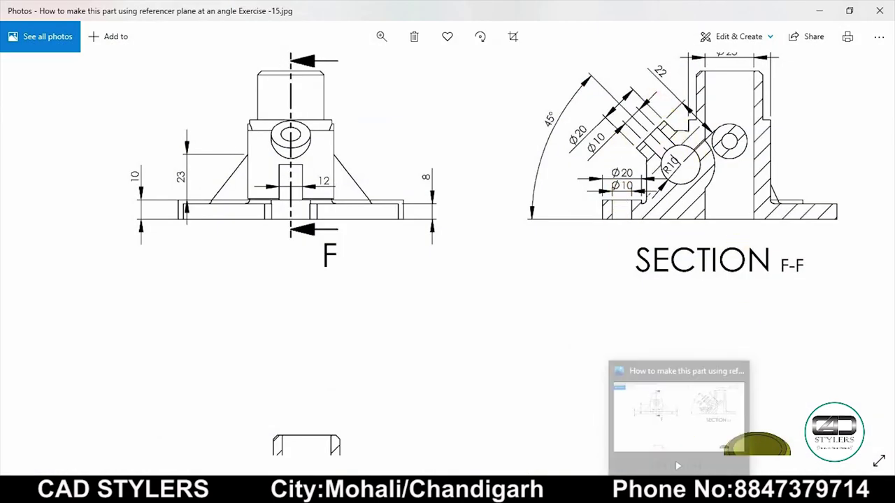
click(682, 420)
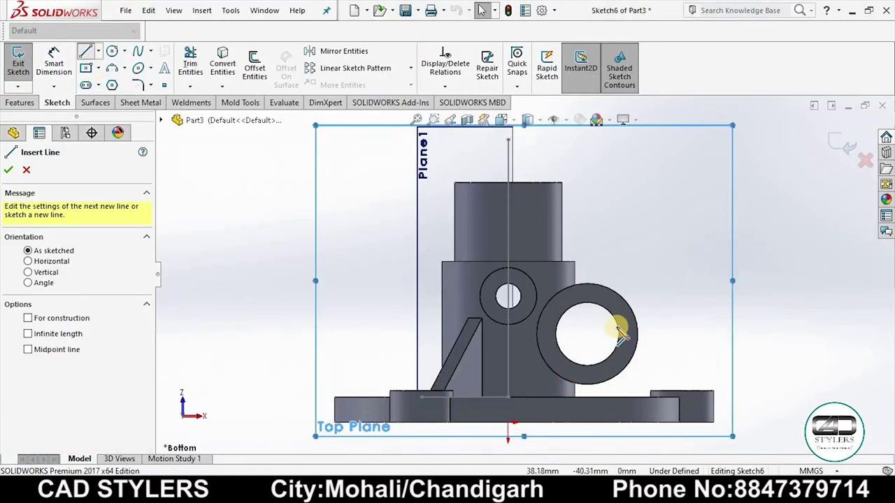
Step: Draw a line from the side hole's centre past the boss and dimension it 22 mm
click(587, 334)
click(642, 284)
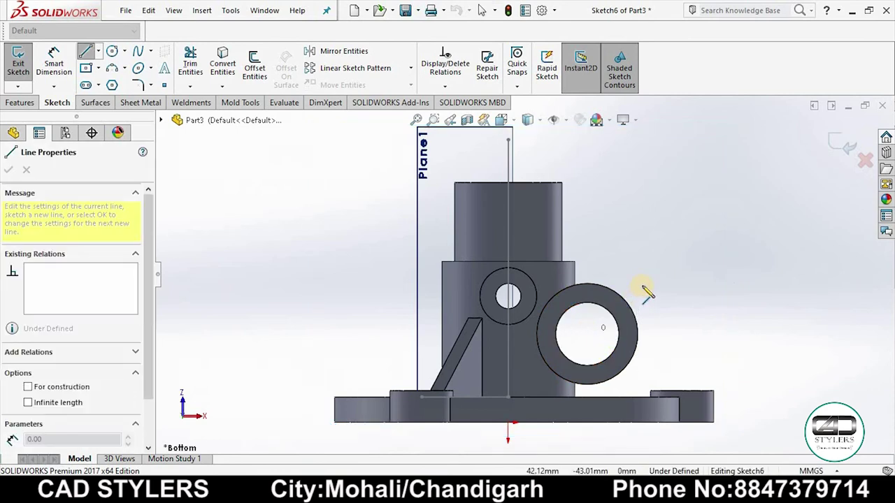
right_click(675, 293)
click(675, 295)
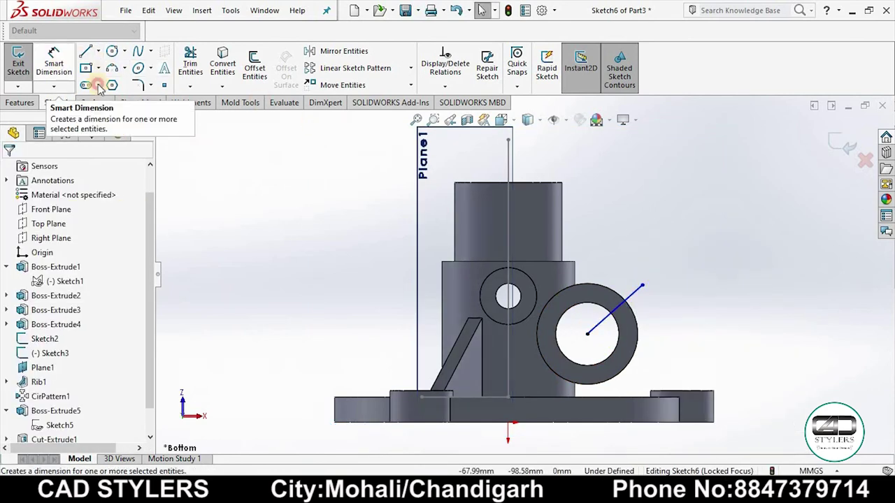
click(54, 63)
click(636, 301)
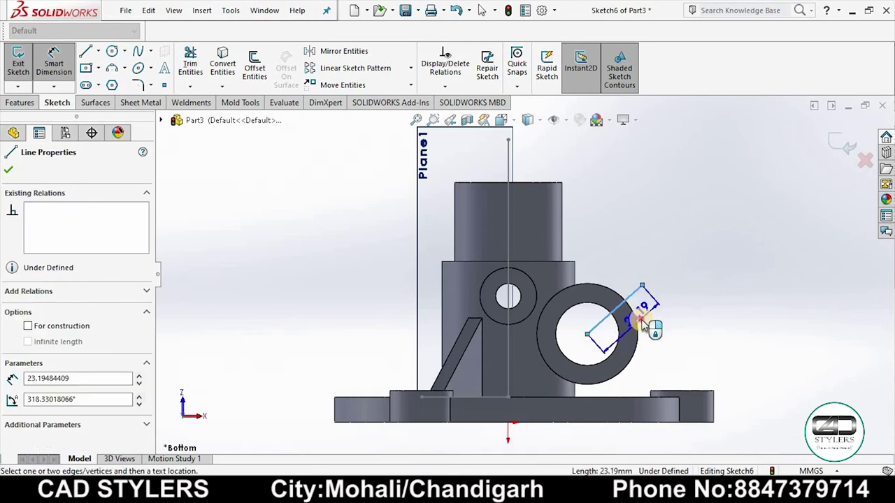
click(643, 323)
text(22)
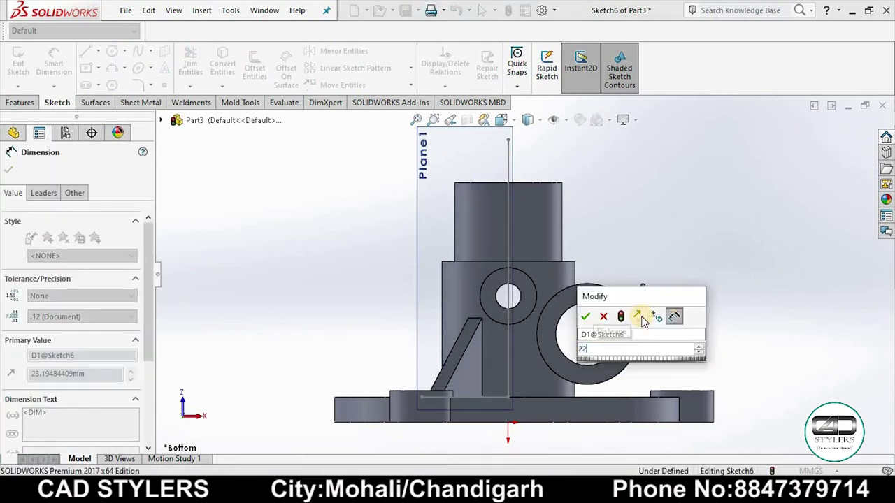
key(Return)
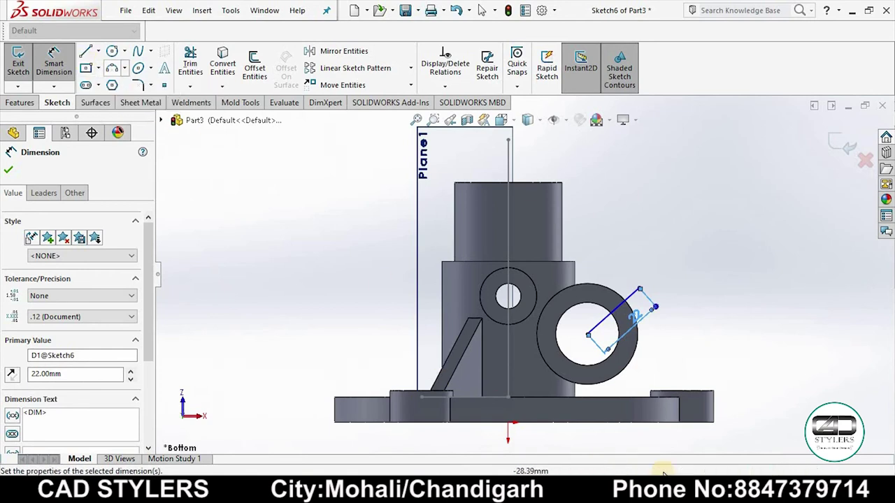
Step: Angle the line 45° to the base's bottom edge and exit the sketch
click(626, 426)
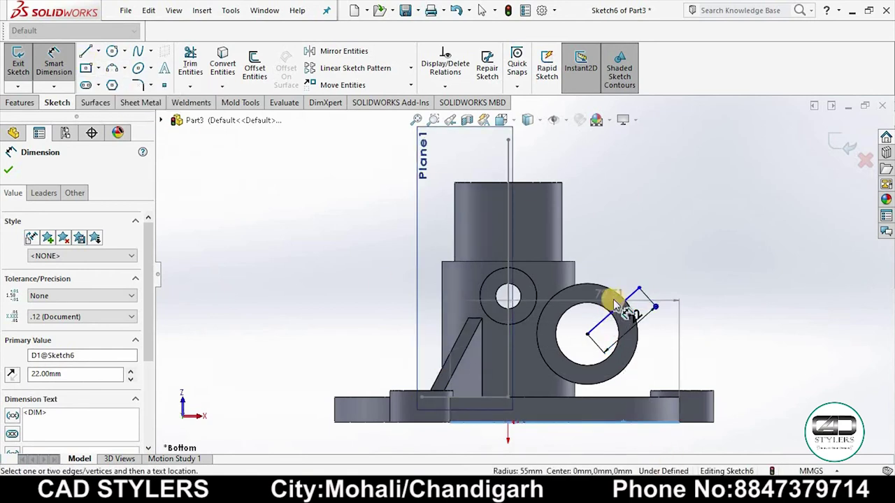
click(626, 302)
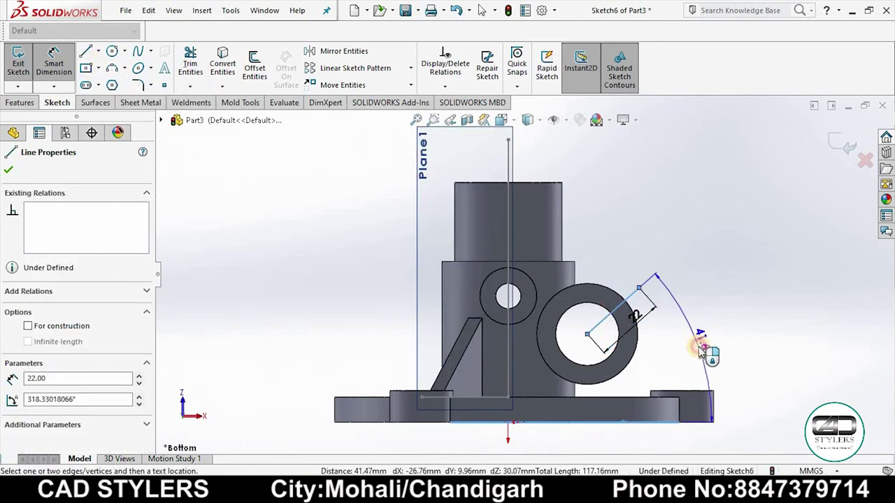
click(699, 351)
text(45)
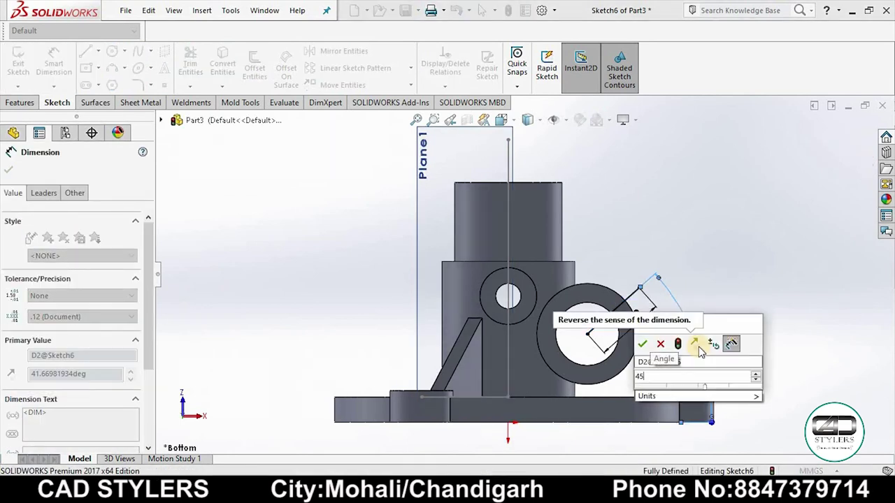
key(Return)
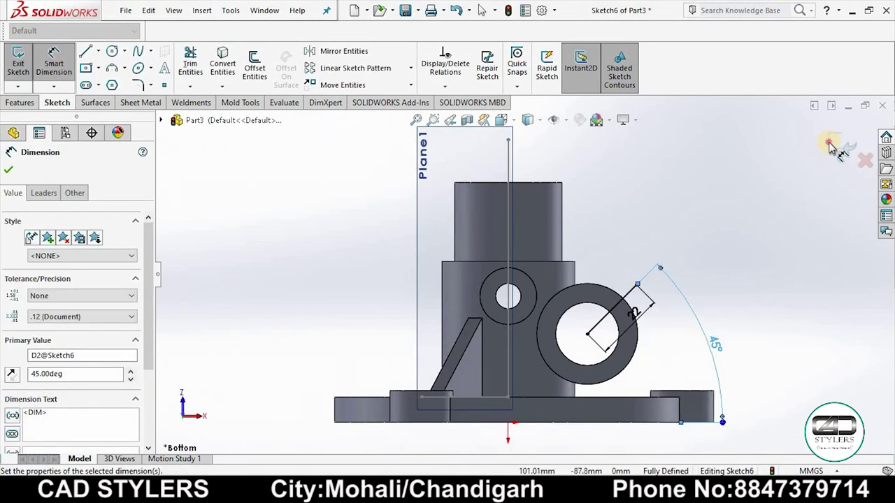
click(830, 146)
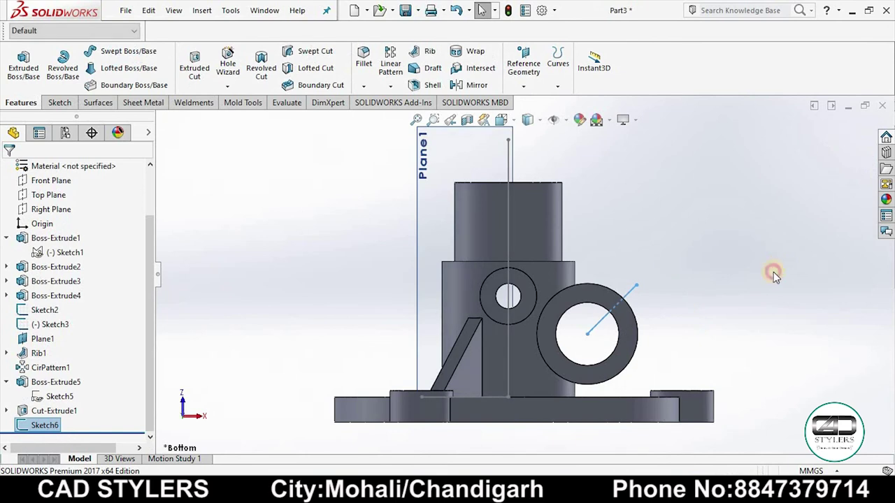
Step: Sweep a 20 mm circular profile along Sketch6 to create the angled boss Sweep1
click(45, 425)
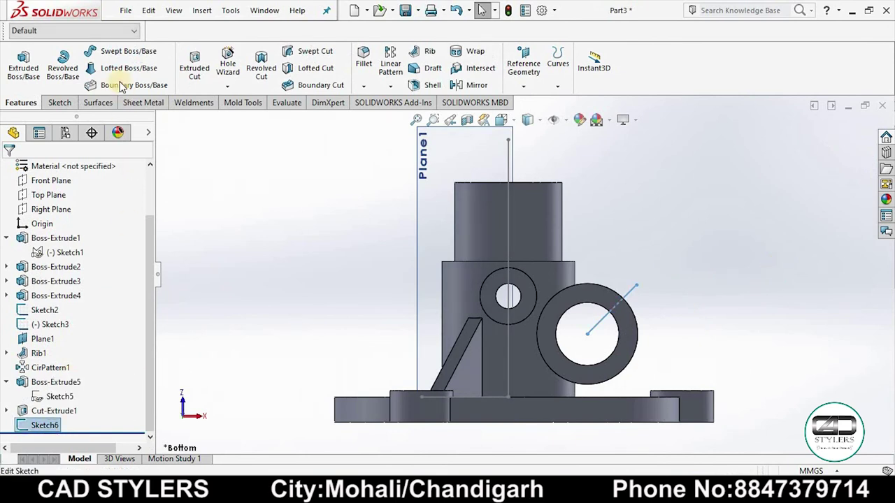
click(117, 56)
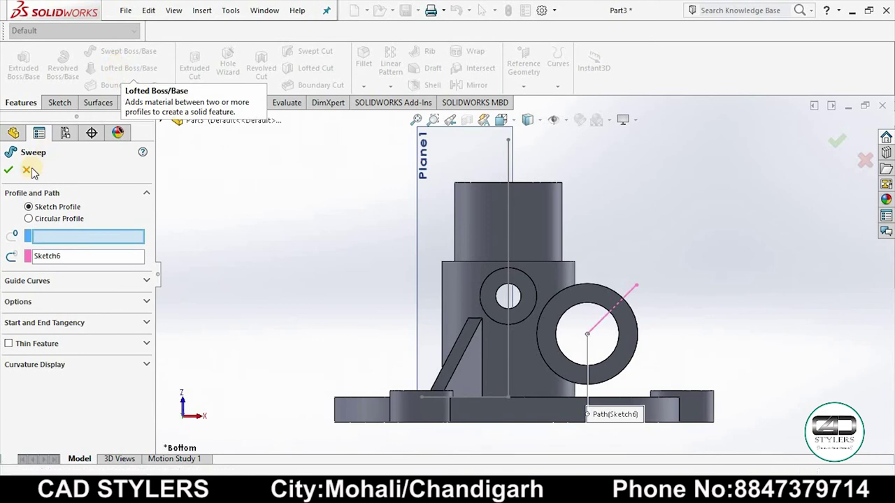
click(28, 218)
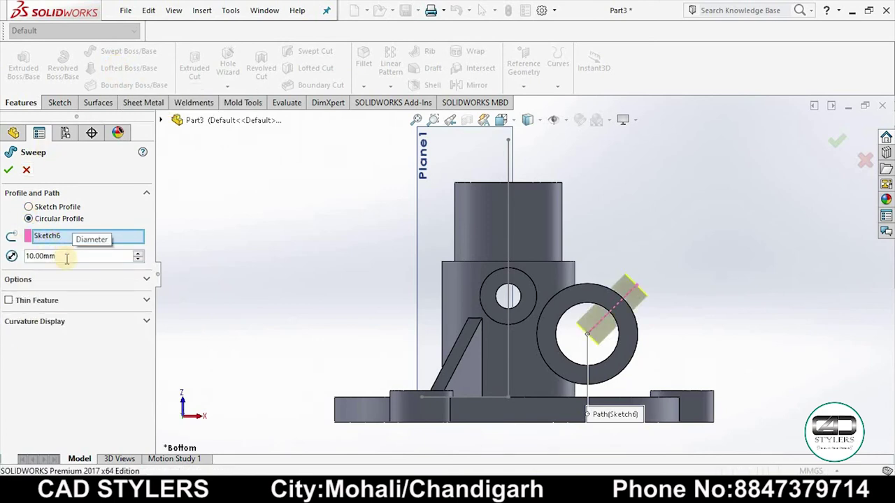
text(20)
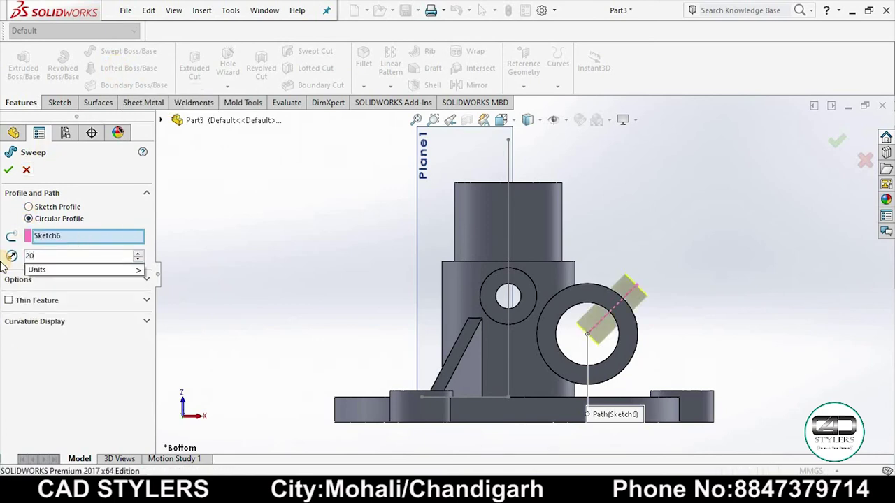
key(Return)
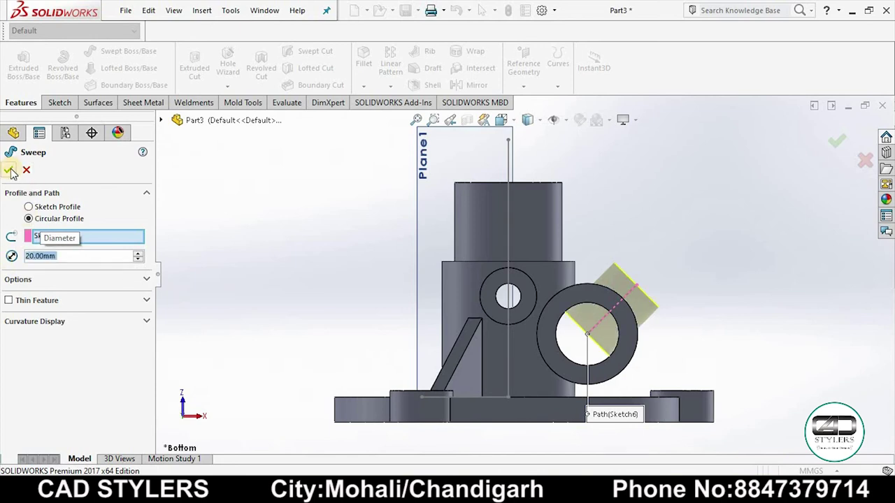
click(11, 170)
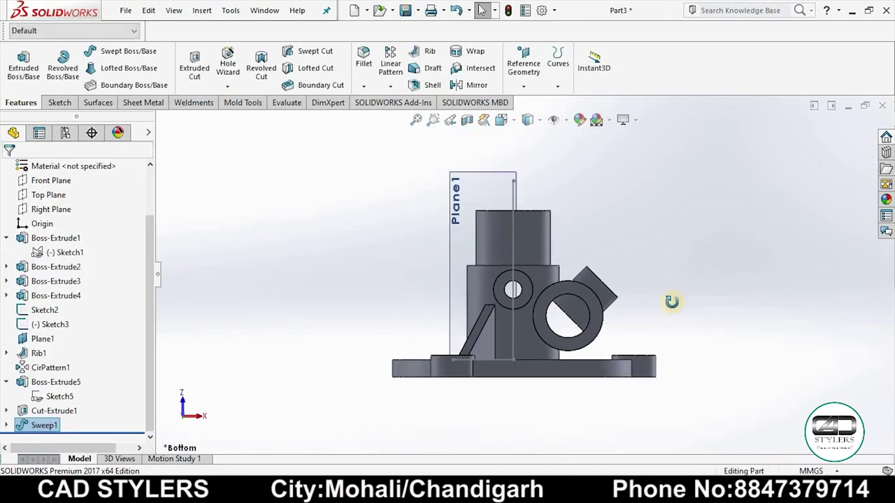
middle_drag(671, 301, 625, 343)
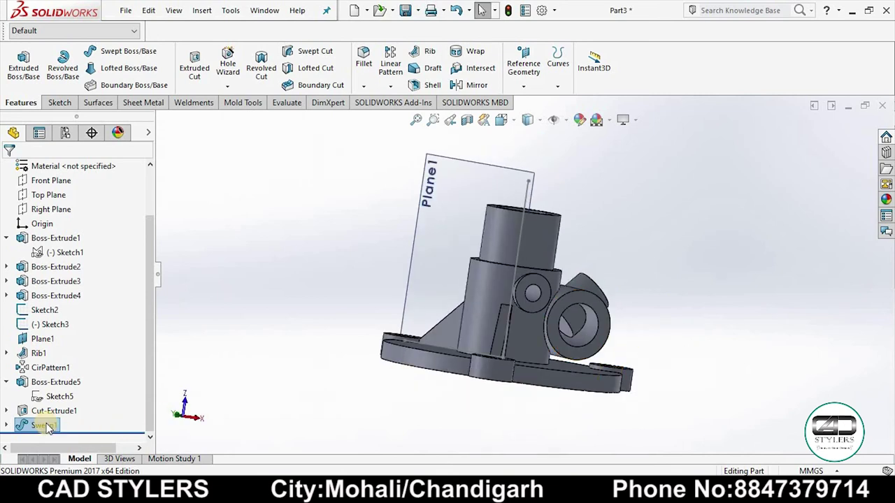
Step: Cut a 10 mm circular swept bore along Sketch6 through the angled boss
click(8, 426)
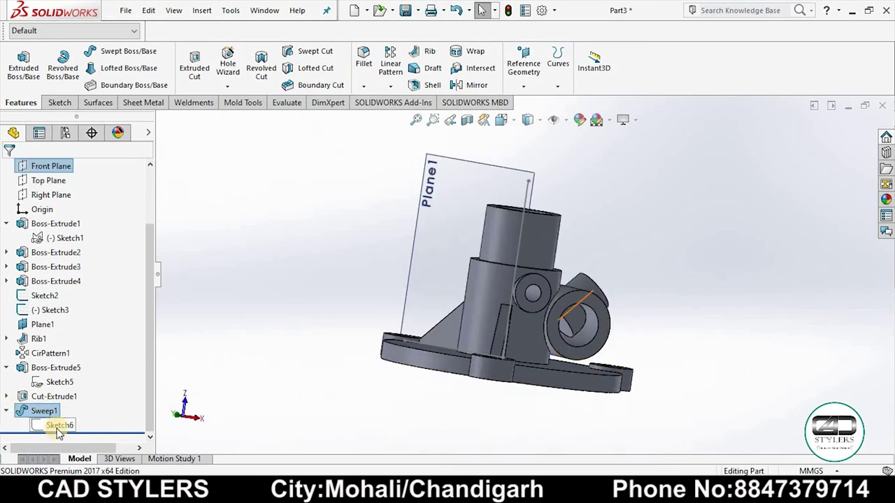
click(58, 427)
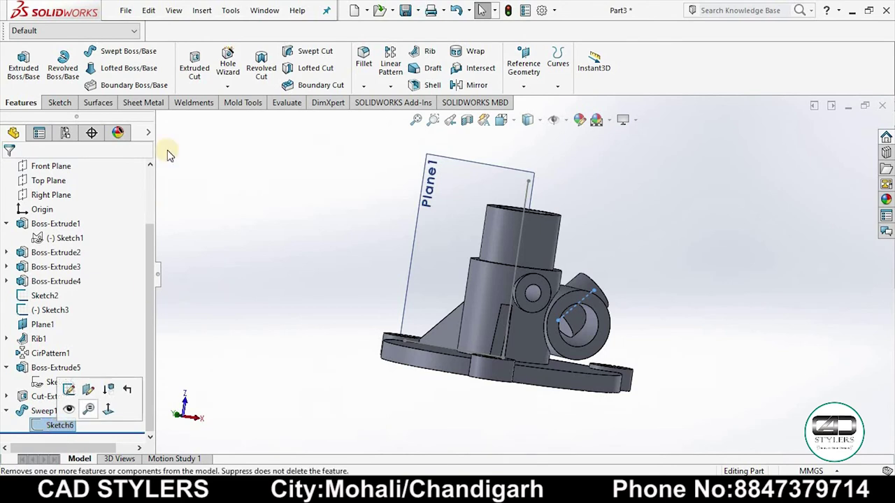
click(307, 54)
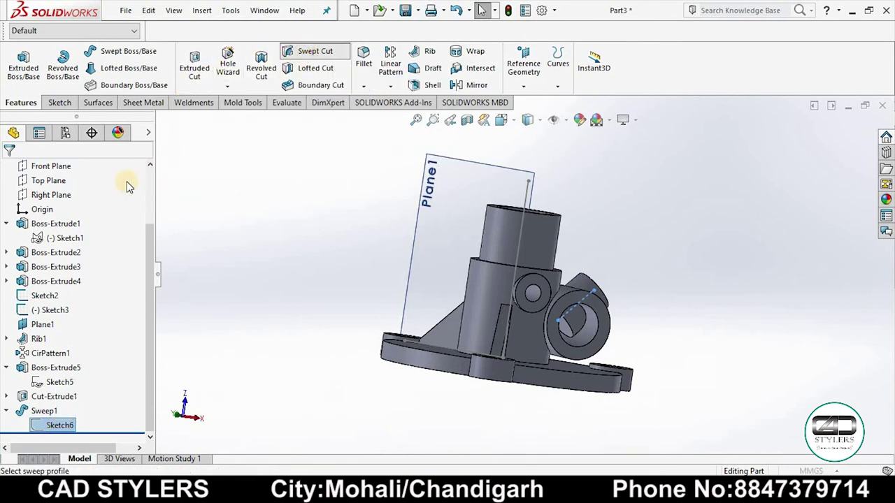
click(63, 219)
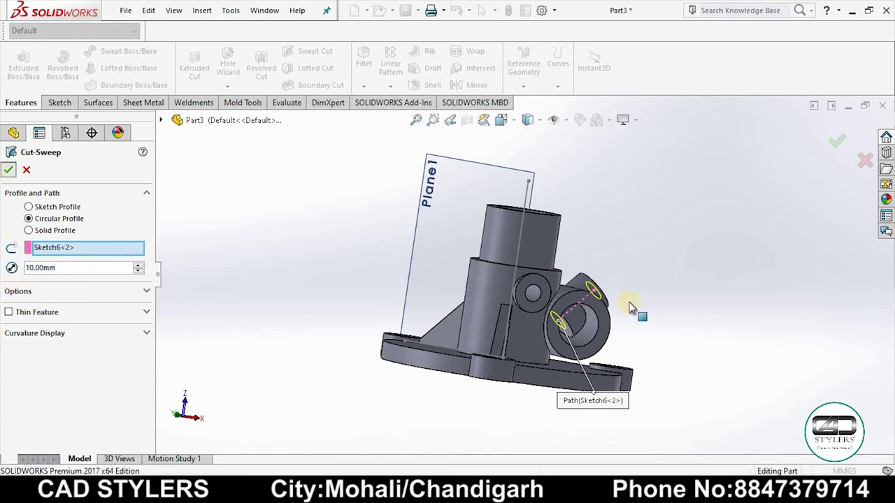
key(Return)
Step: Inspect the new swept cut, then begin an extruded cut from Sketch5
mouse_move(629, 302)
middle_down()
mouse_move(619, 343)
mouse_move(685, 296)
mouse_move(685, 320)
mouse_move(681, 285)
mouse_move(525, 303)
middle_up()
scroll(525, 302, down, 5)
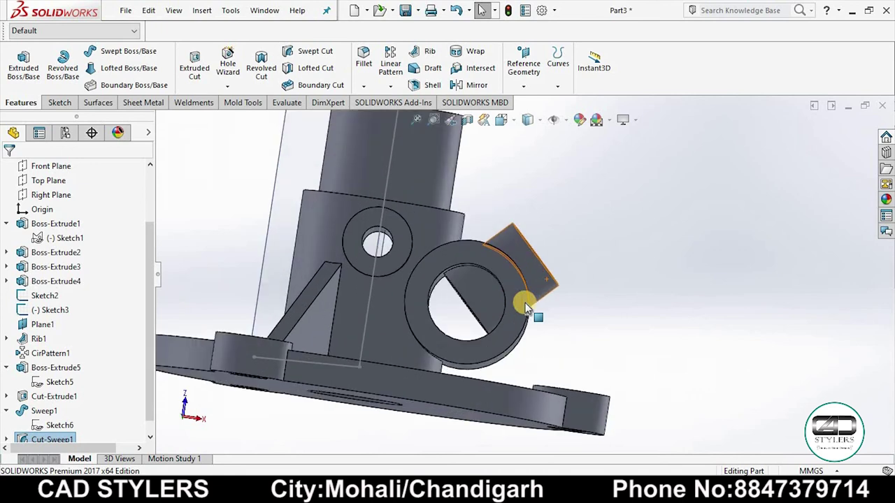
scroll(525, 302, up, 5)
middle_drag(644, 325, 216, 345)
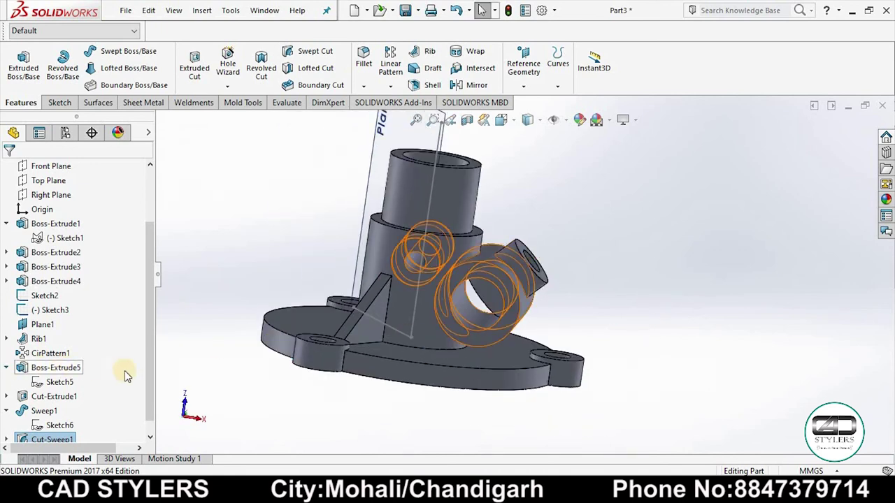
click(60, 382)
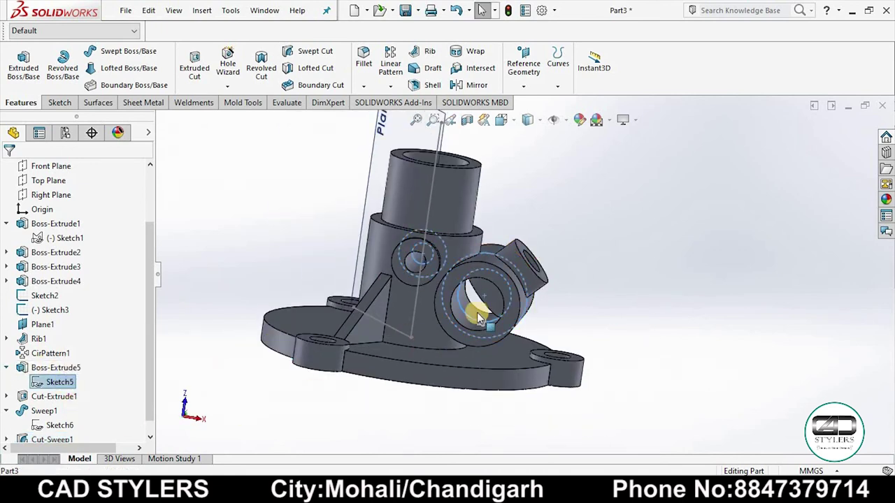
click(194, 62)
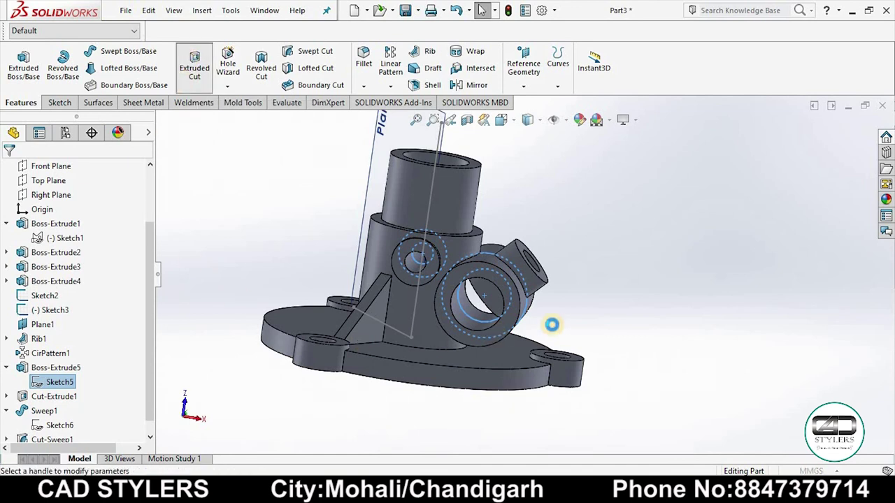
Step: Replace the cut's selected contours with the Sketch5 side boss circle
scroll(555, 329, up, 2)
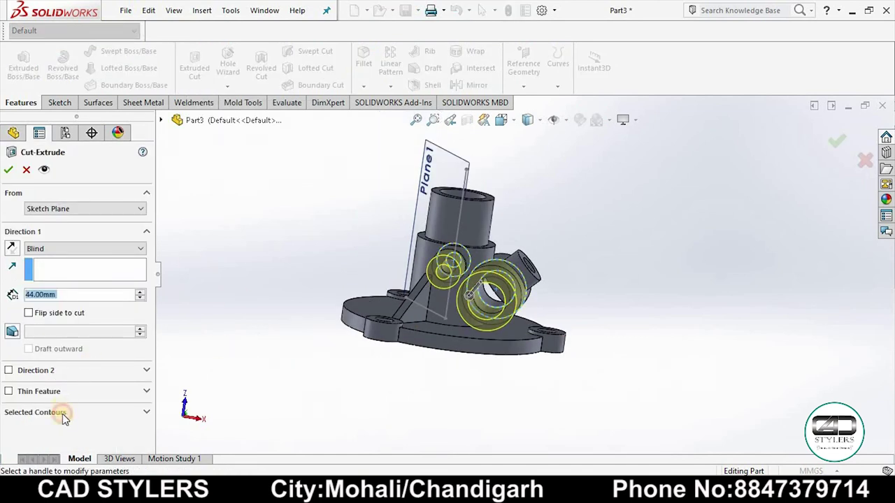
click(61, 413)
right_click(73, 428)
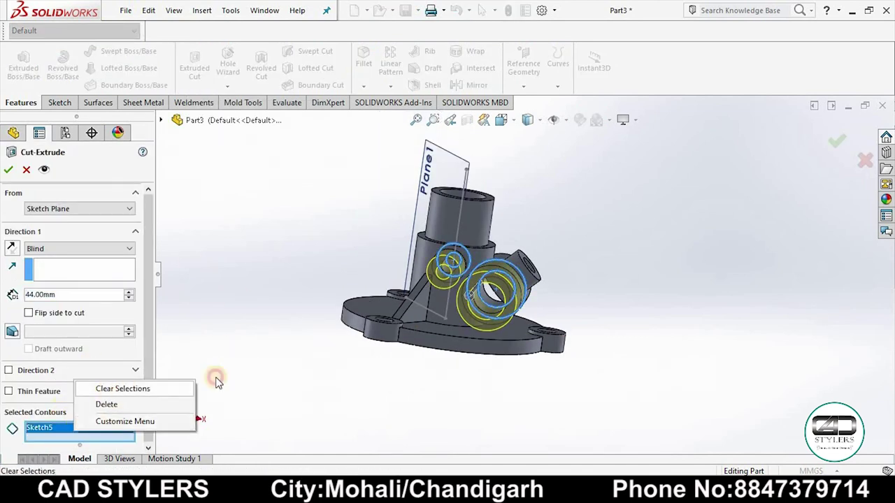
click(119, 388)
scroll(570, 316, down, 3)
scroll(613, 280, down, 2)
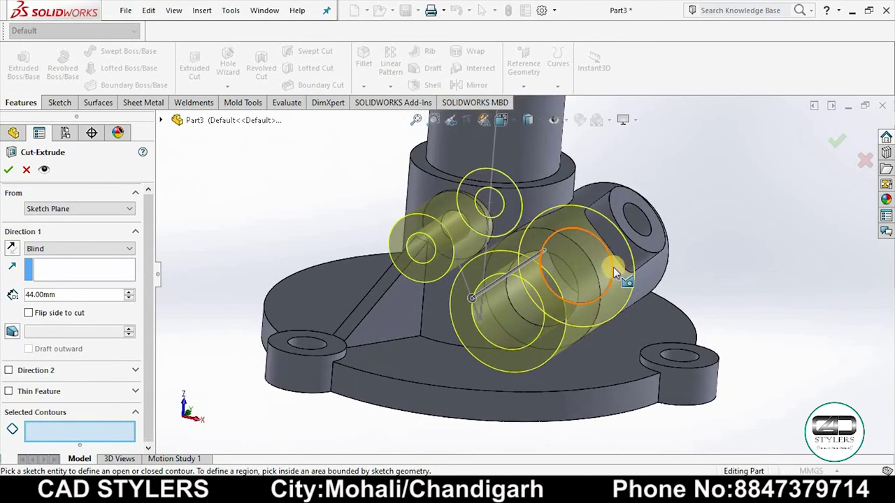
click(613, 267)
Step: Set the cut to Through All - Both, confirm it, and inspect the bore
click(63, 248)
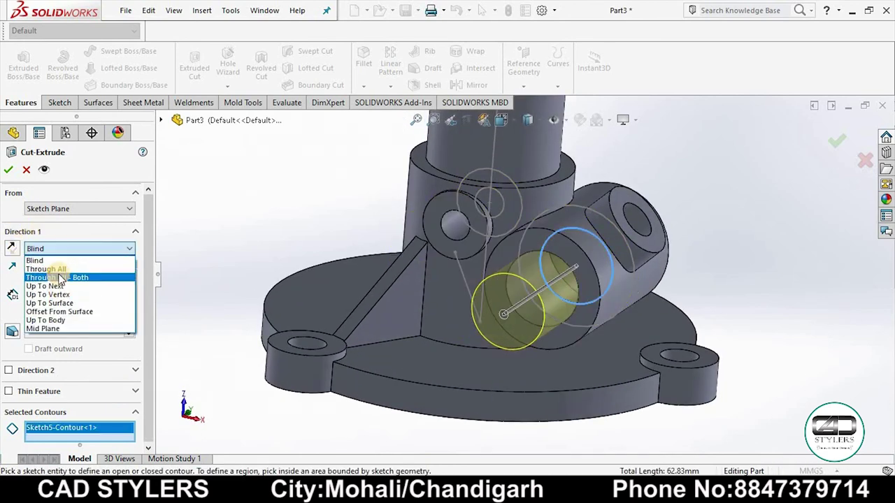
click(63, 277)
key(Return)
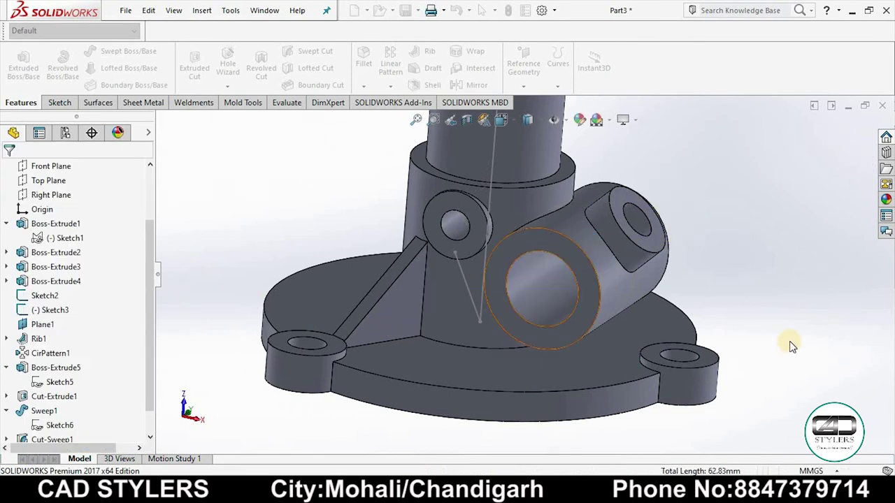
mouse_move(789, 343)
middle_down()
mouse_move(800, 278)
mouse_move(748, 322)
middle_up()
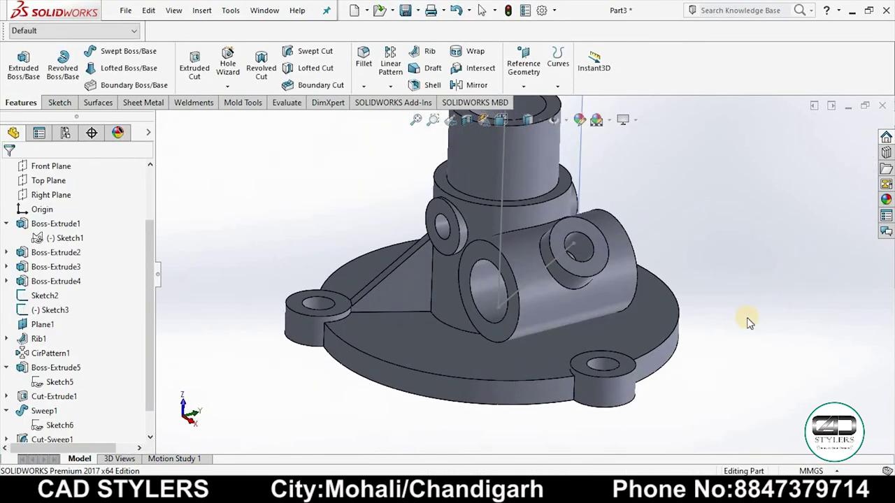
scroll(749, 322, up, 5)
mouse_move(681, 354)
middle_down()
mouse_move(674, 308)
mouse_move(594, 314)
mouse_move(489, 286)
mouse_move(507, 244)
mouse_move(509, 263)
middle_up()
scroll(492, 287, down, 3)
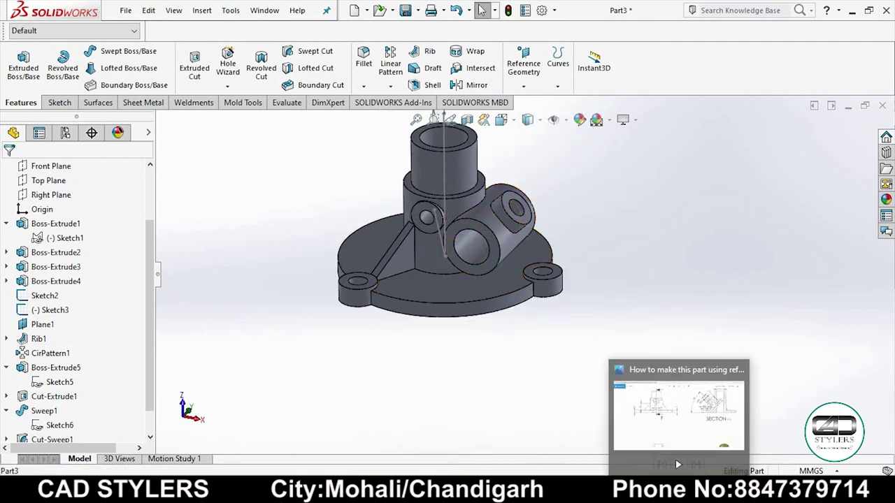
click(676, 459)
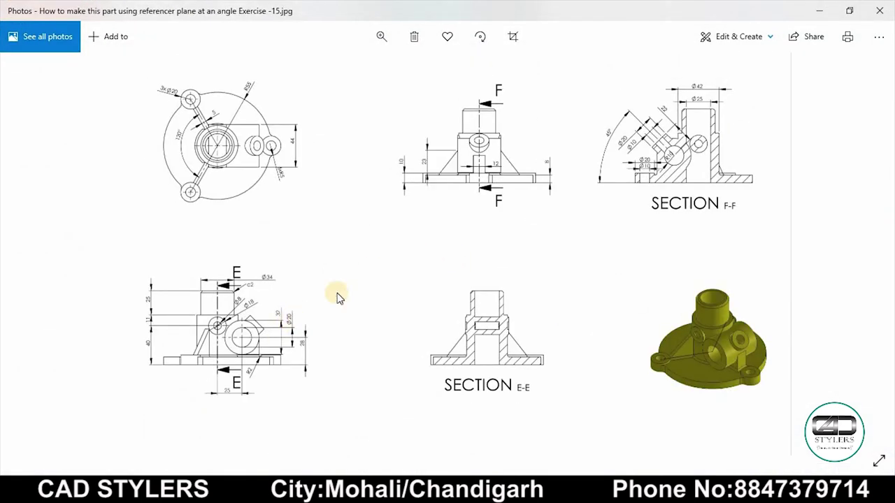
scroll(248, 353, up, 3)
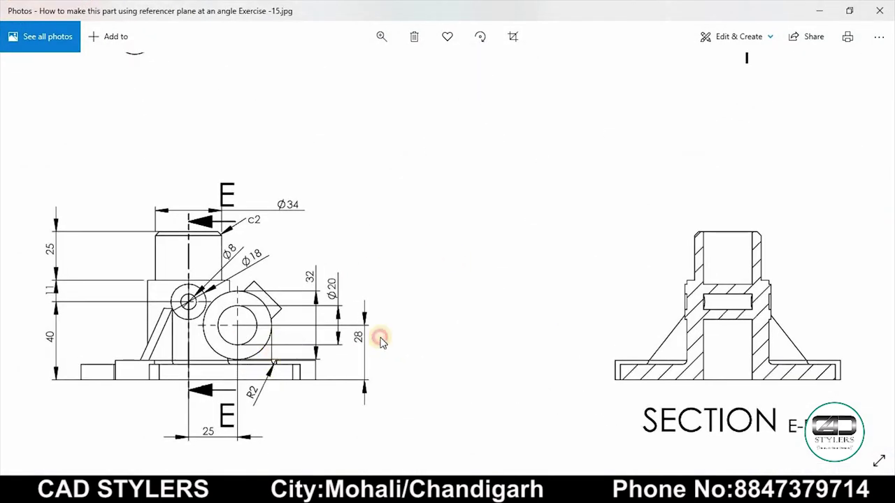
drag(699, 329, 481, 322)
drag(608, 339, 503, 342)
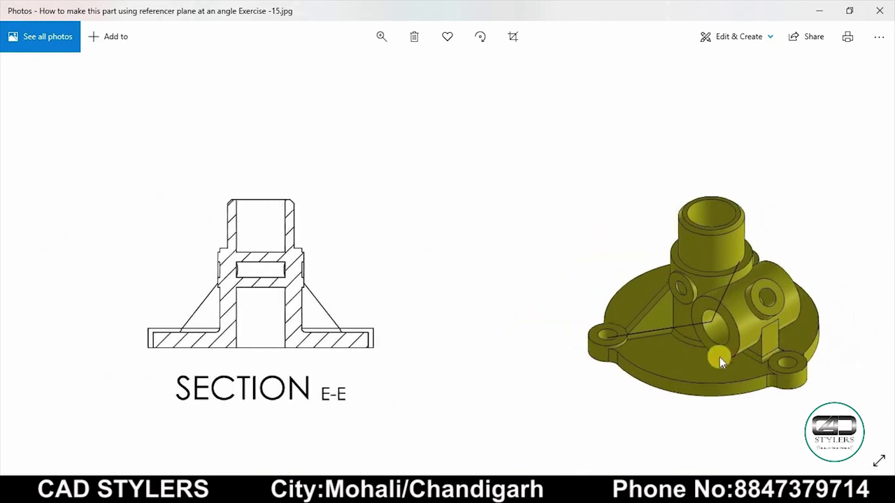
click(697, 463)
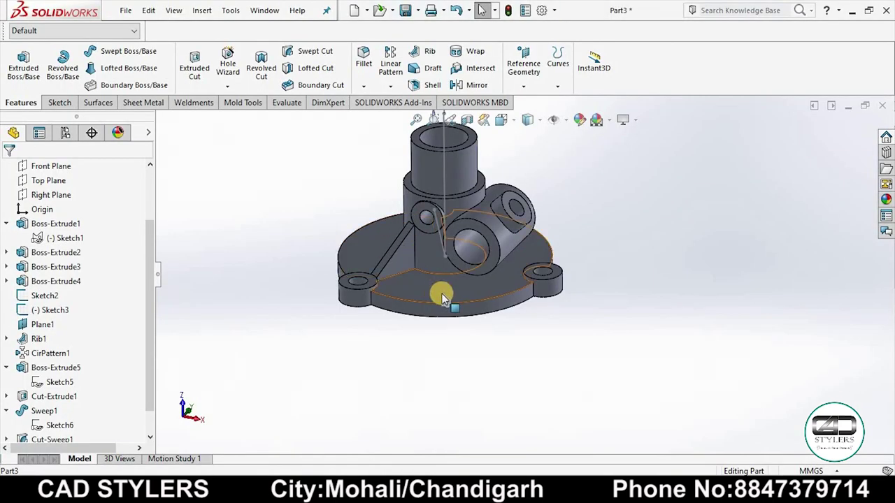
Step: Start a new sketch on the Top Plane, viewed Normal To and then from Bottom
right_click(54, 183)
click(65, 166)
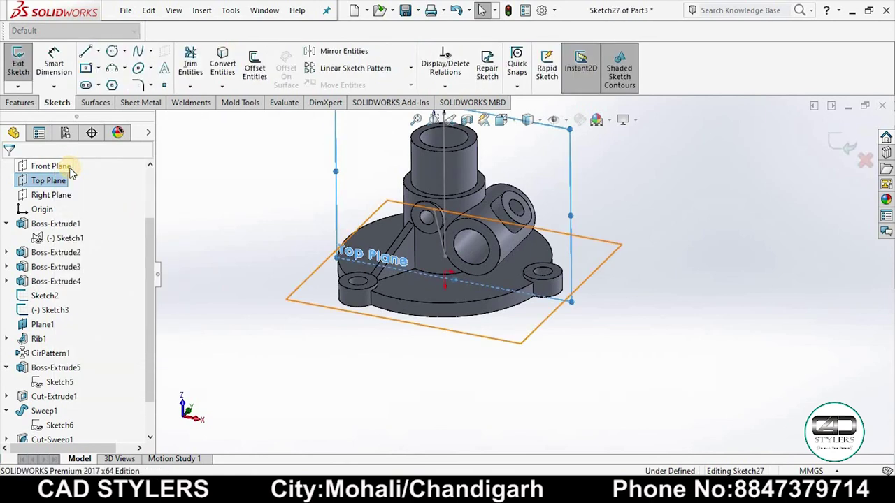
key(space)
click(119, 89)
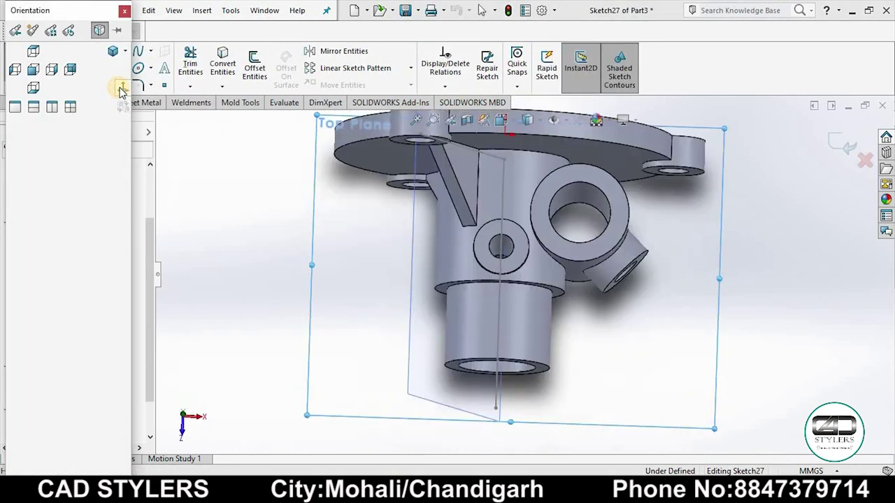
key(space)
click(120, 87)
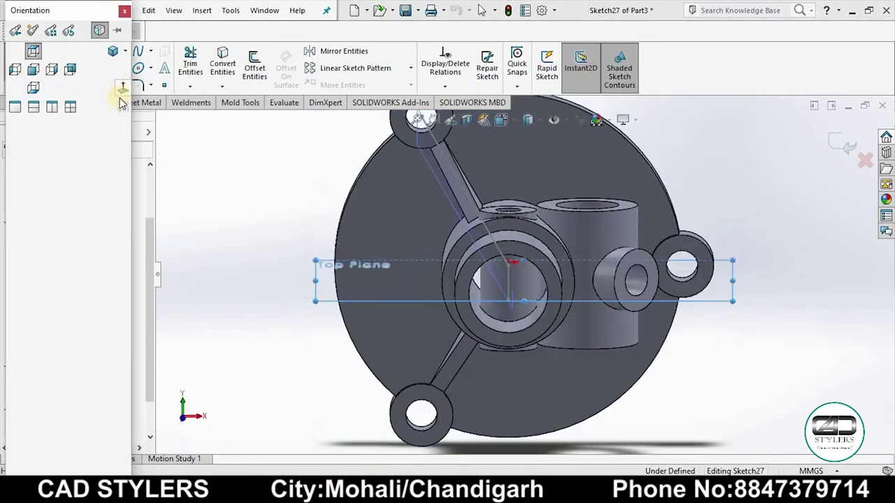
scroll(731, 346, up, 2)
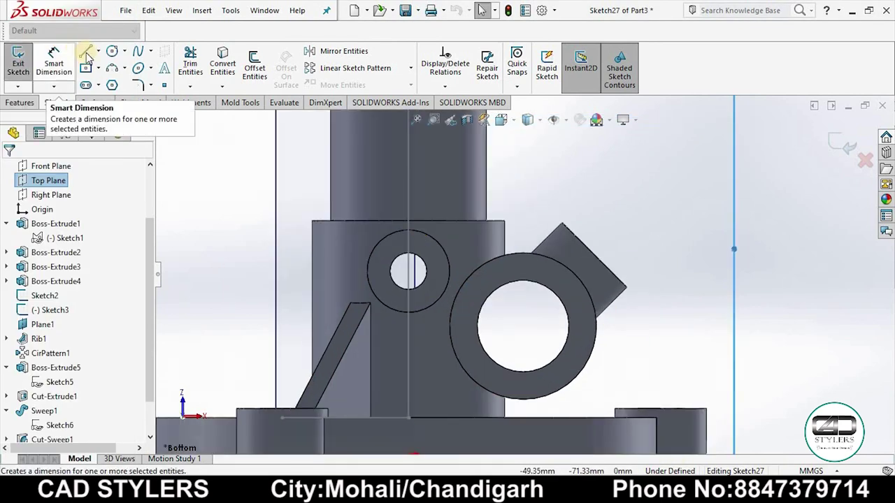
Step: Draw a vertical line from the side boss circle down to the base's top edge, then exit
key(f)
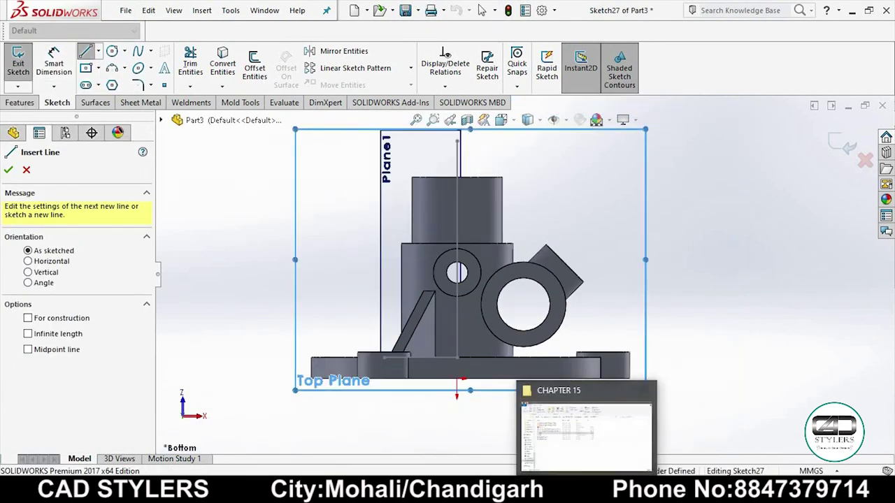
click(566, 305)
click(565, 358)
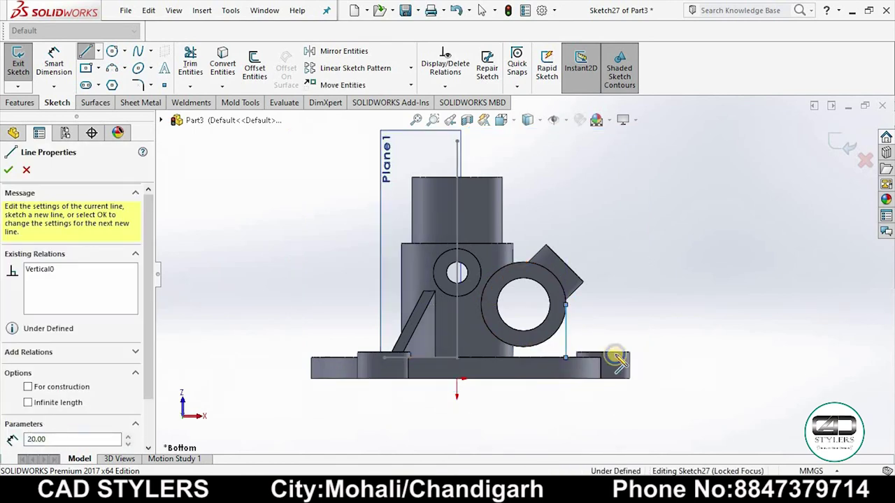
right_click(572, 337)
click(593, 344)
scroll(593, 346, down, 3)
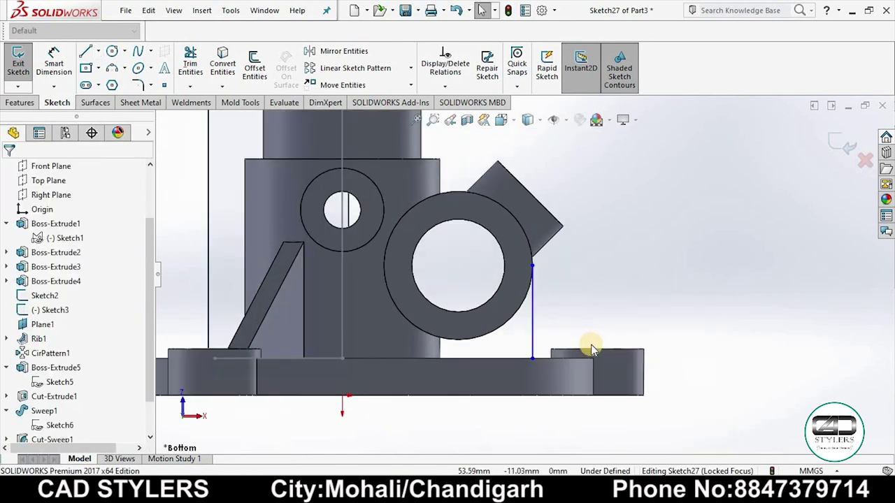
click(840, 147)
click(750, 288)
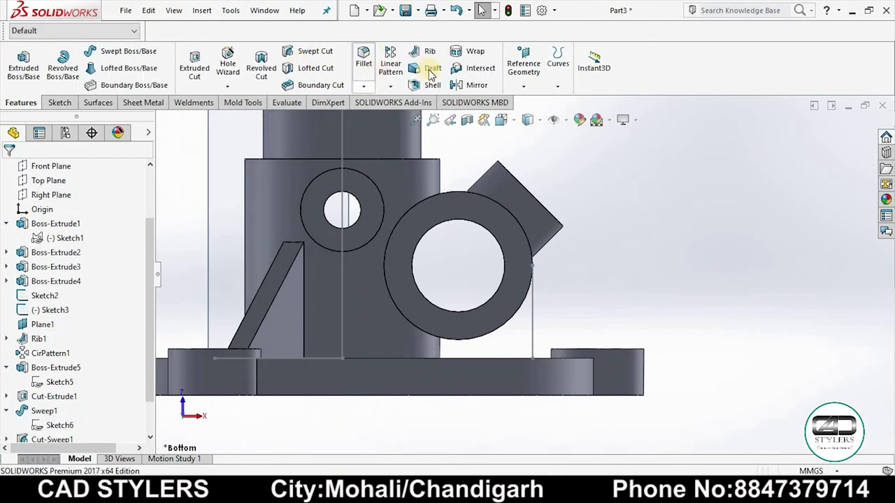
Step: Create a 5 mm rib from Sketch27 linking the base to the side boss
drag(144, 379, 89, 422)
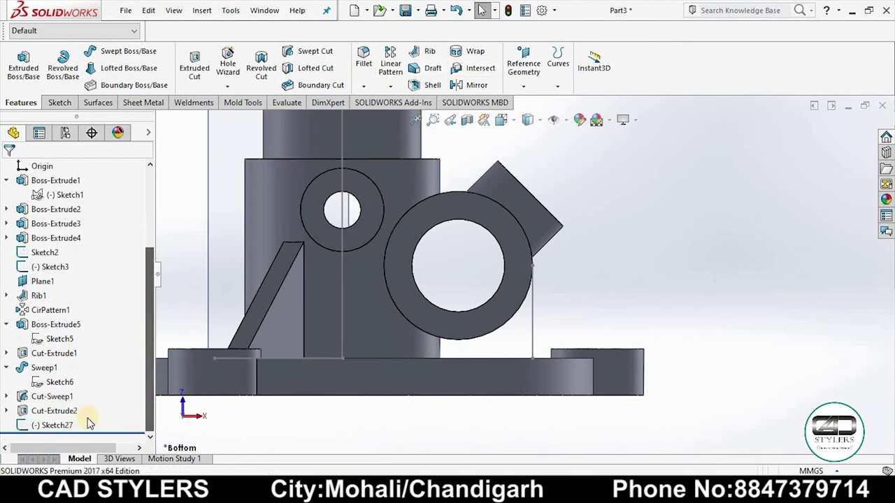
click(53, 425)
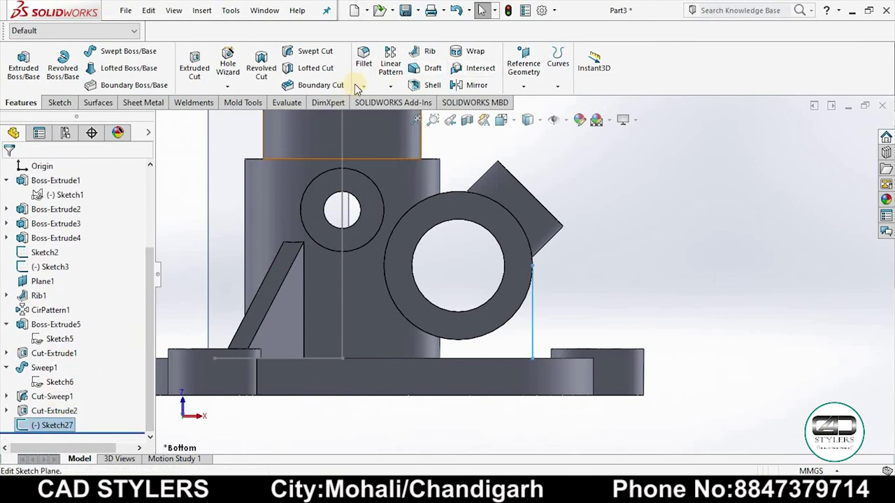
click(431, 53)
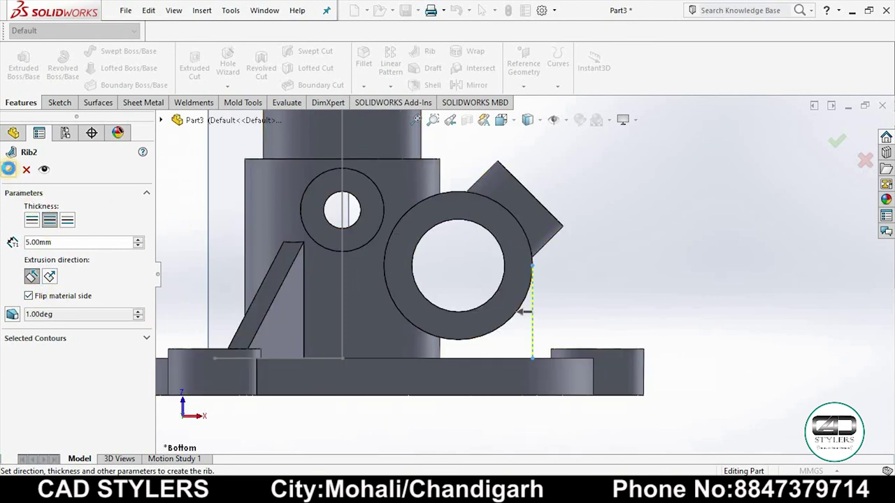
key(Return)
middle_drag(615, 307, 517, 371)
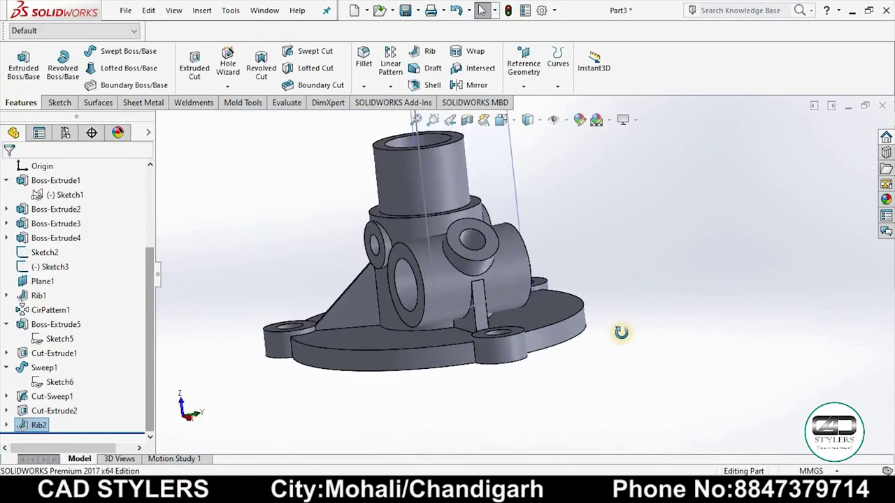
scroll(518, 370, down, 2)
scroll(517, 371, down, 3)
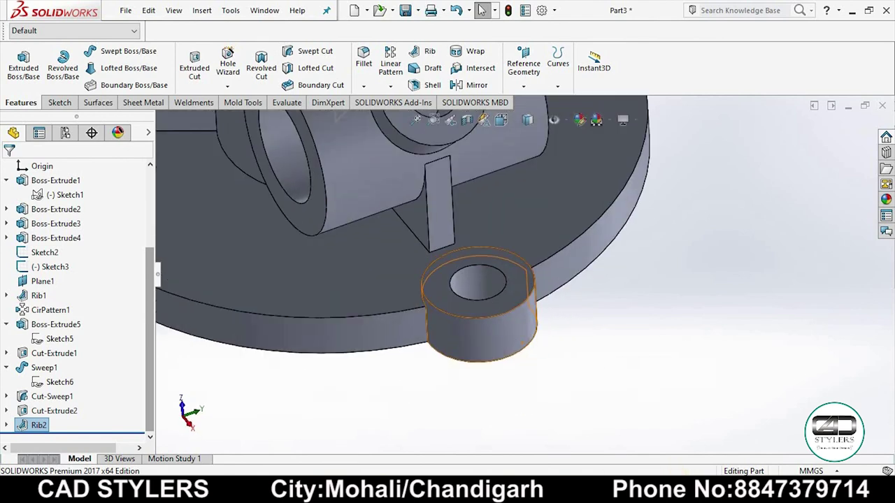
Step: Check the reference drawing in Photos and return to the SOLIDWORKS model
key(alt+Tab)
scroll(408, 328, down, 2)
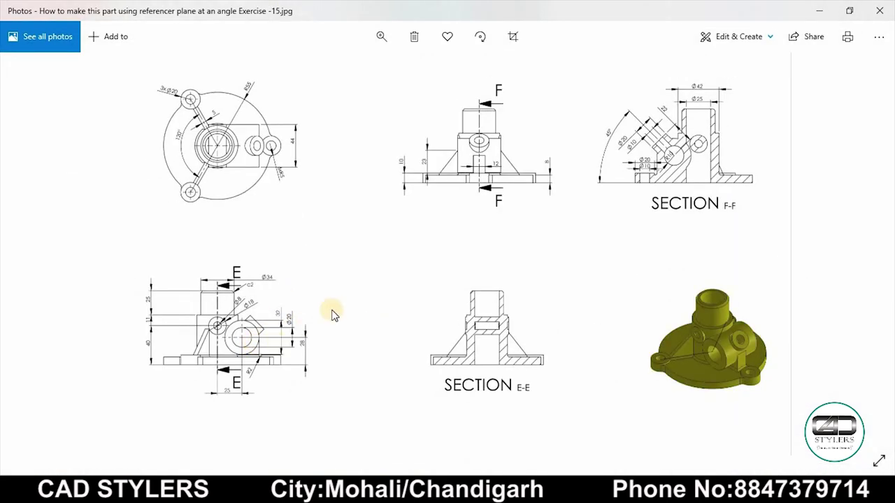
scroll(271, 369, up, 2)
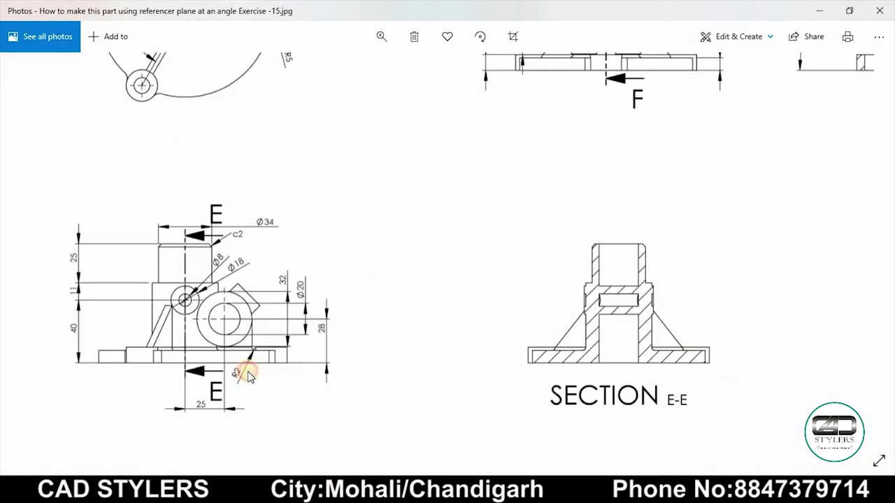
click(676, 465)
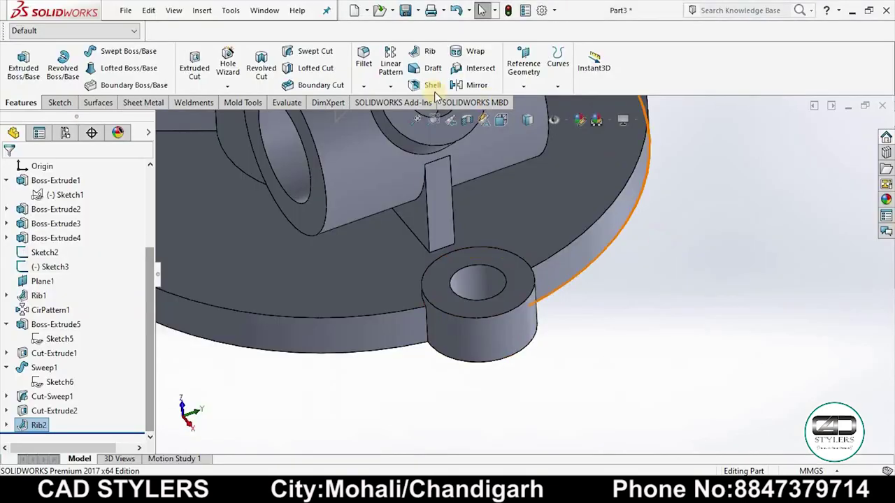
Step: Start a 2 mm fillet and select the first rib-to-base edges
click(364, 63)
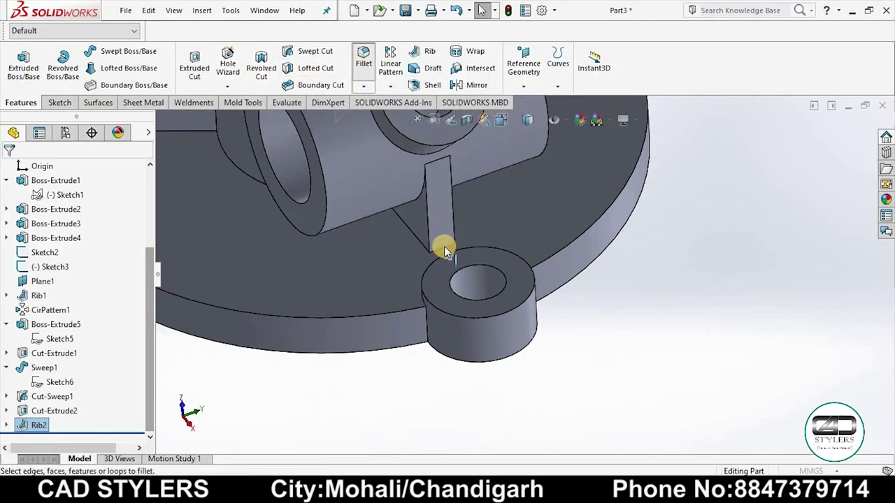
click(415, 259)
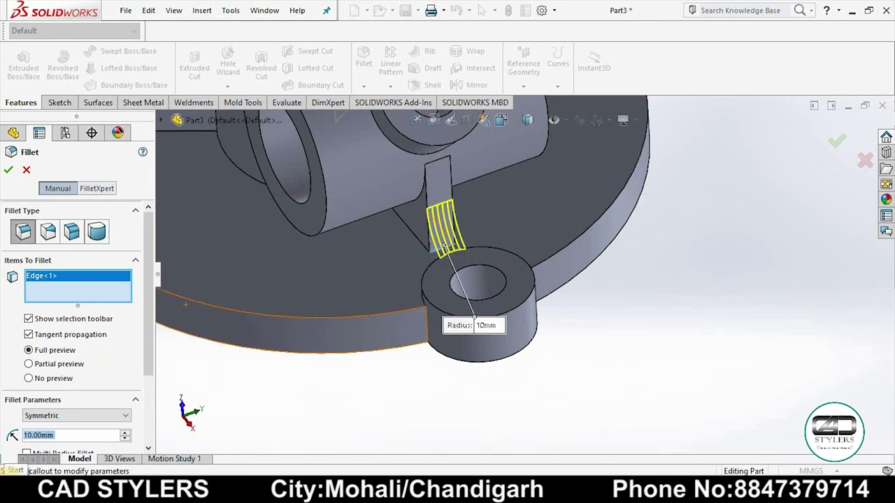
text(2)
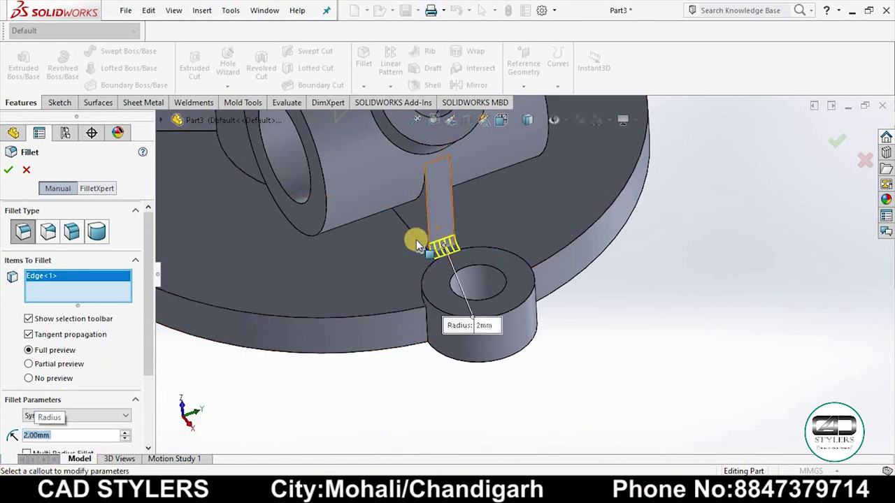
click(413, 249)
middle_drag(413, 249, 332, 258)
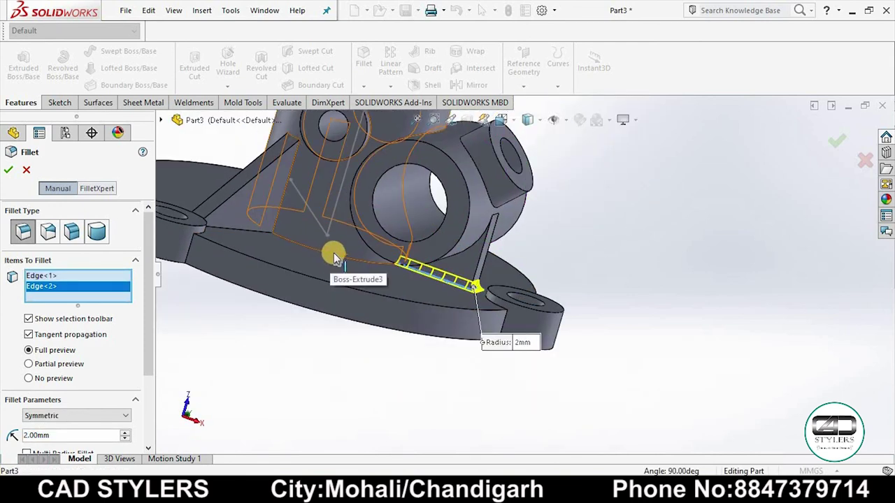
click(268, 242)
click(253, 234)
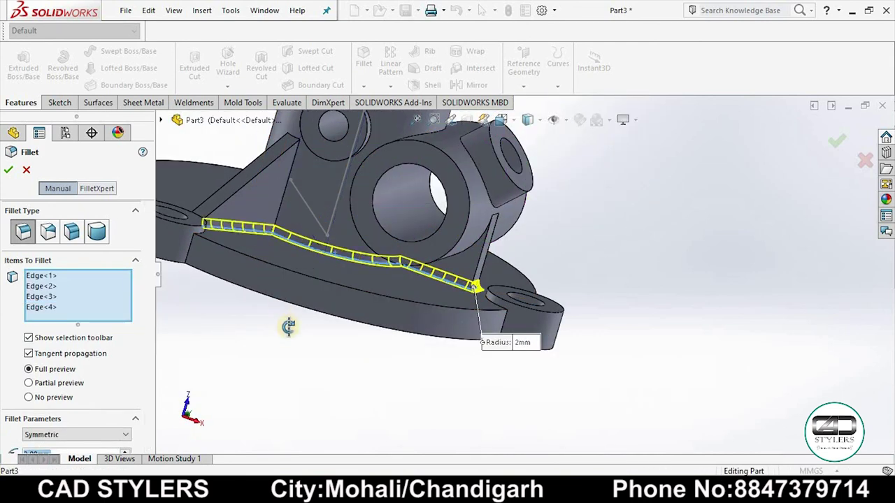
mouse_move(290, 323)
middle_down()
mouse_move(256, 330)
mouse_move(217, 246)
middle_up()
click(216, 246)
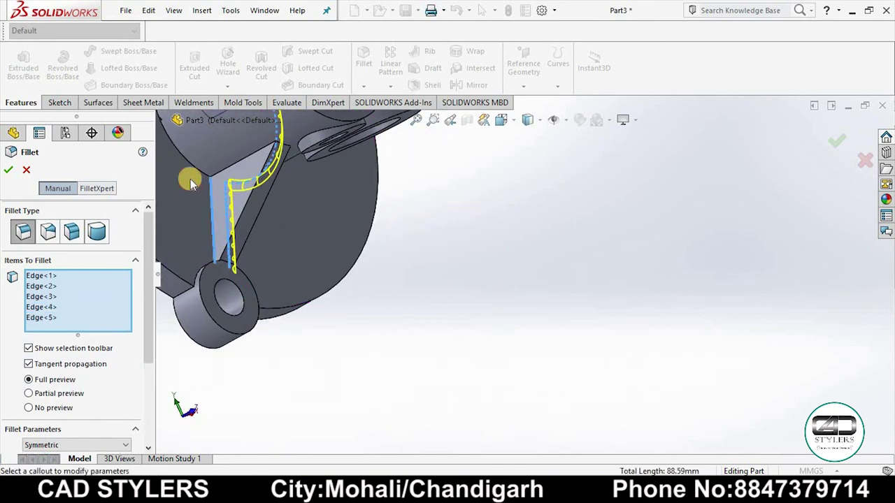
click(191, 166)
Step: Add the remaining rib edges, ten in total, and accept the 2 mm fillet
mouse_move(193, 175)
middle_down()
mouse_move(343, 195)
mouse_move(455, 163)
mouse_move(420, 231)
mouse_move(437, 270)
mouse_move(525, 340)
mouse_move(450, 233)
middle_up()
scroll(438, 270, down, 2)
scroll(470, 237, down, 2)
scroll(470, 237, down, 2)
click(465, 233)
click(426, 188)
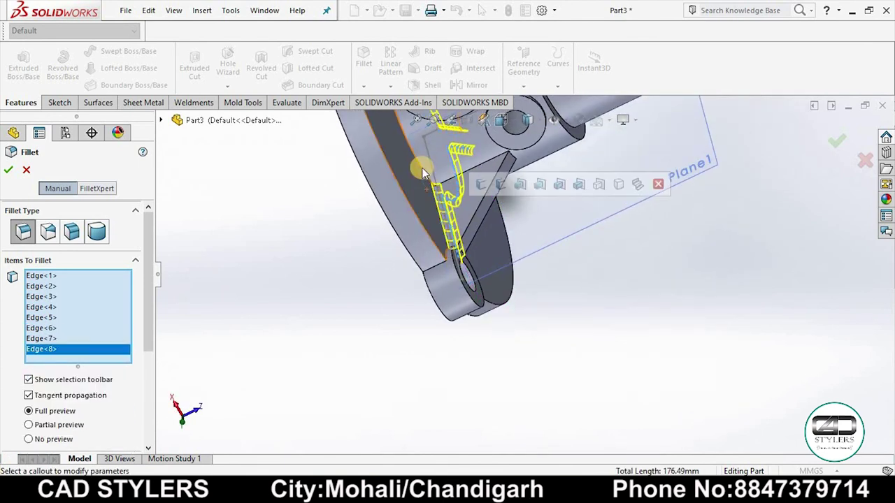
click(423, 180)
mouse_move(423, 179)
middle_down()
mouse_move(391, 192)
mouse_move(447, 157)
mouse_move(451, 178)
mouse_move(456, 172)
middle_up()
click(427, 182)
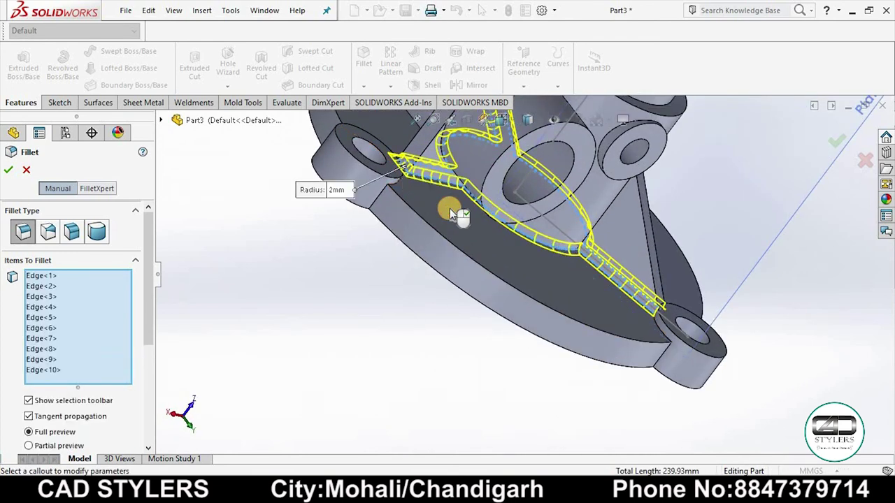
middle_drag(449, 208, 464, 246)
scroll(465, 246, up, 3)
middle_drag(577, 236, 701, 292)
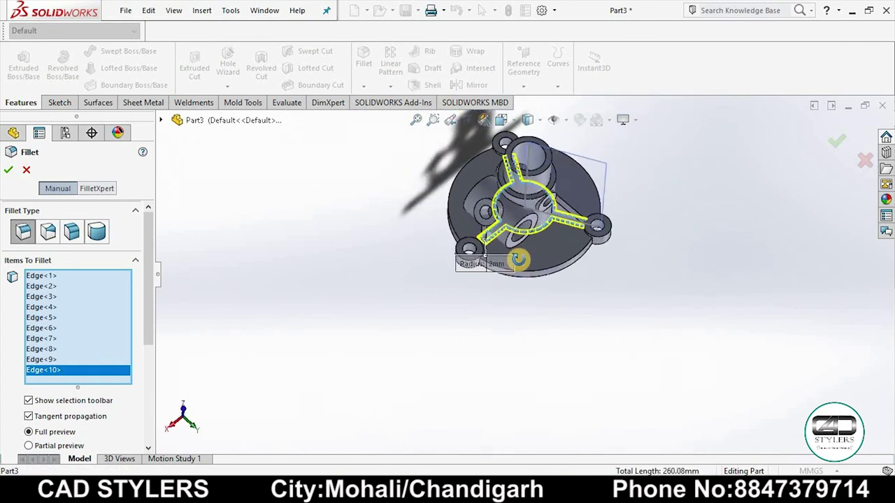
middle_drag(697, 250, 575, 268)
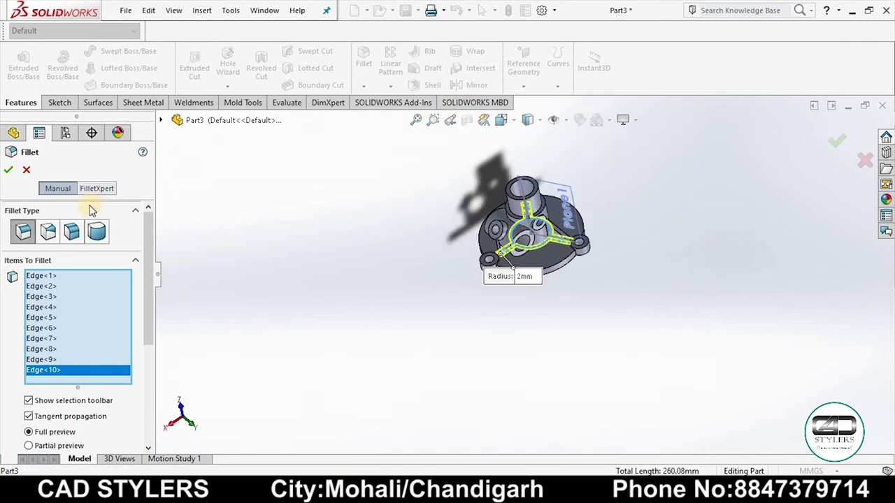
middle_drag(499, 282, 501, 264)
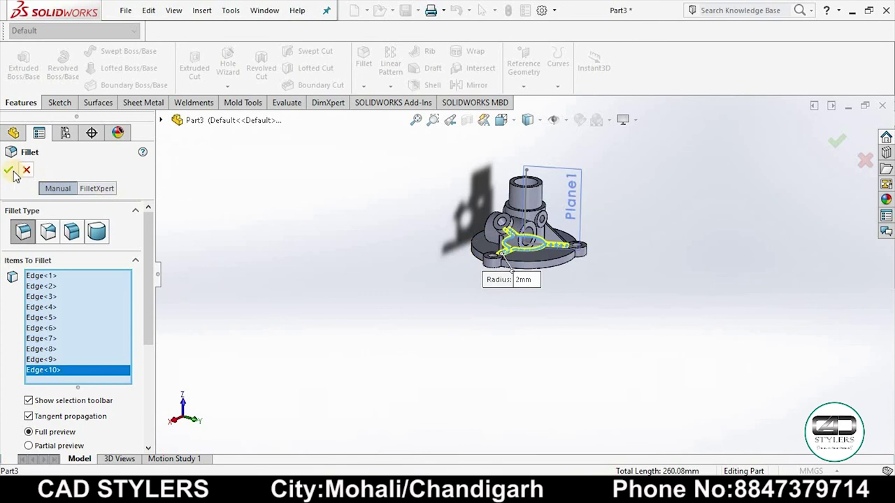
key(Return)
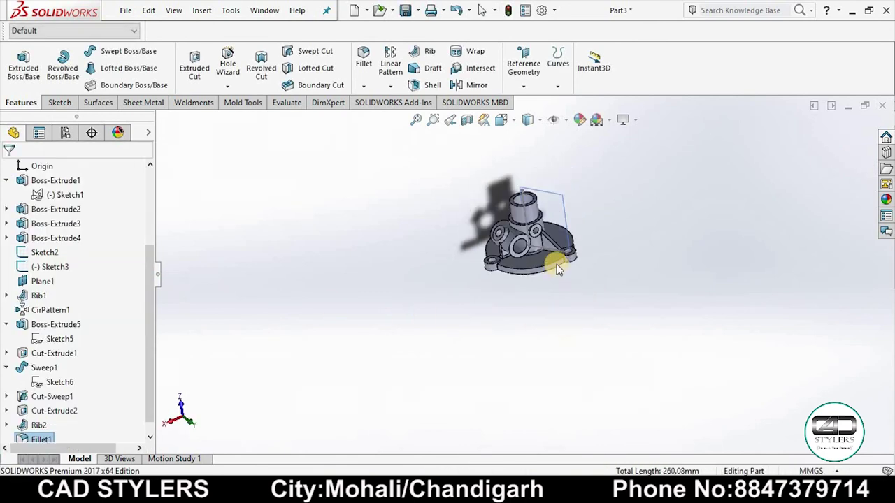
scroll(550, 262, down, 8)
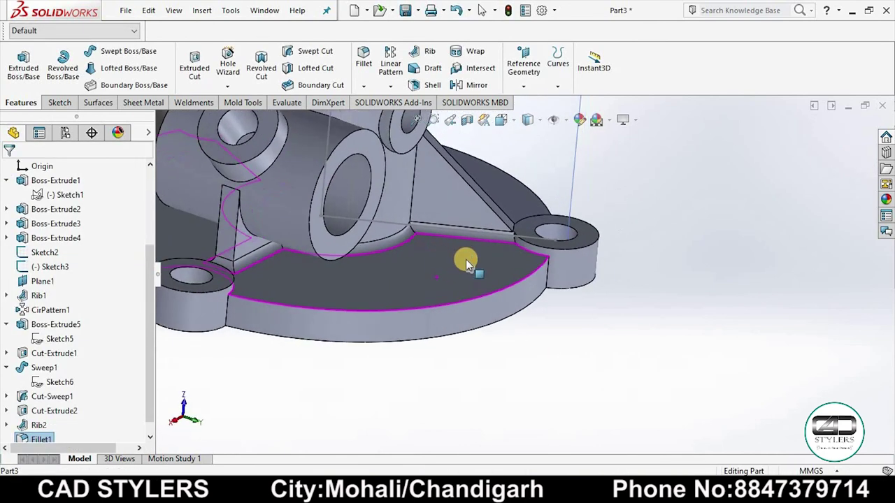
scroll(461, 279, up, 8)
mouse_move(459, 314)
middle_down()
mouse_move(575, 321)
mouse_move(574, 263)
middle_up()
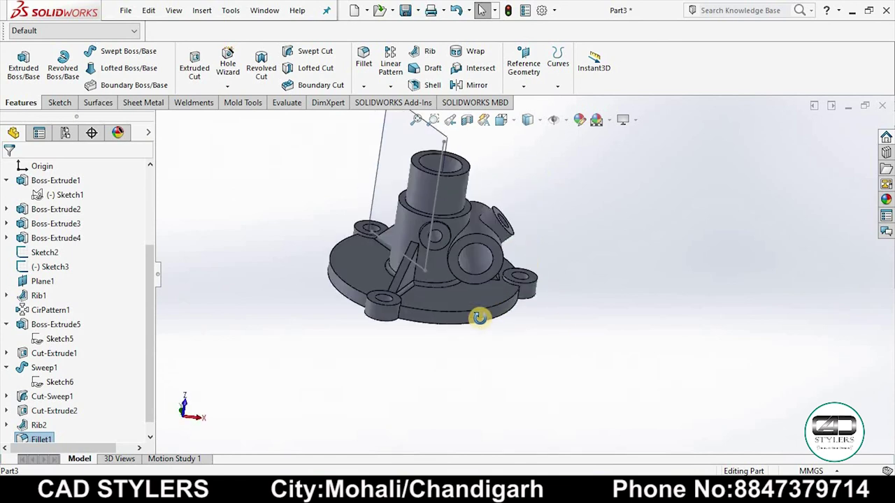
scroll(588, 245, down, 3)
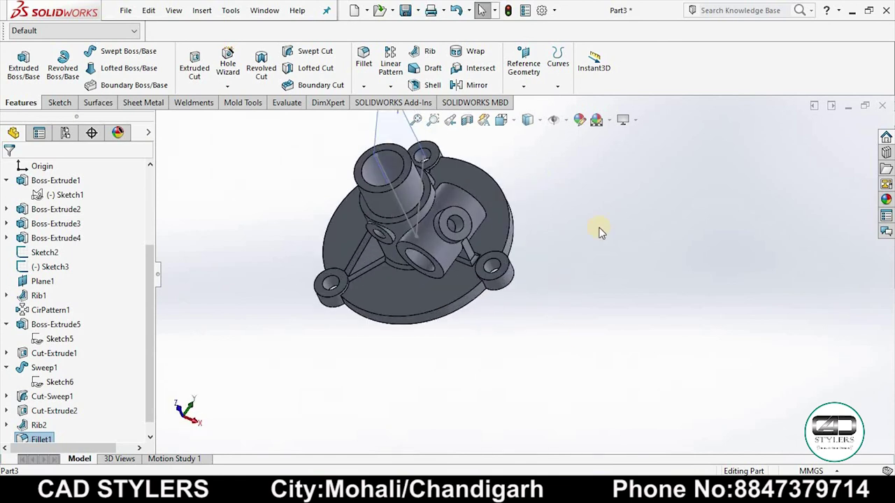